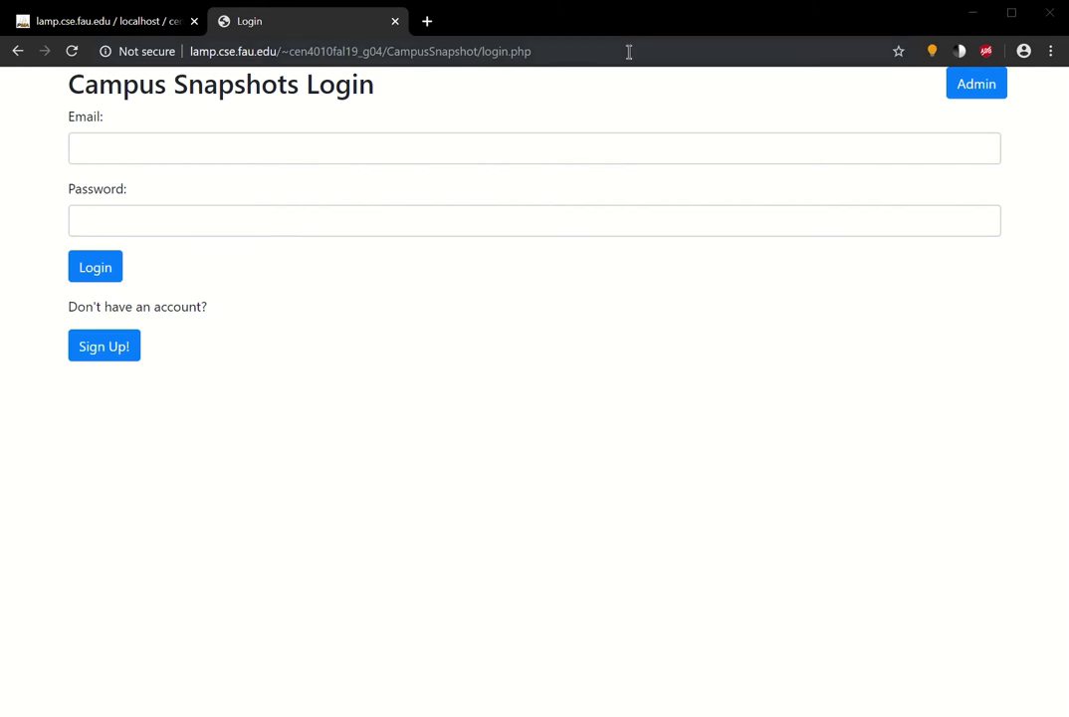
# - Log in to Campus Snapshots with the user's e-mail address and account password
pyautogui.click(323, 151)
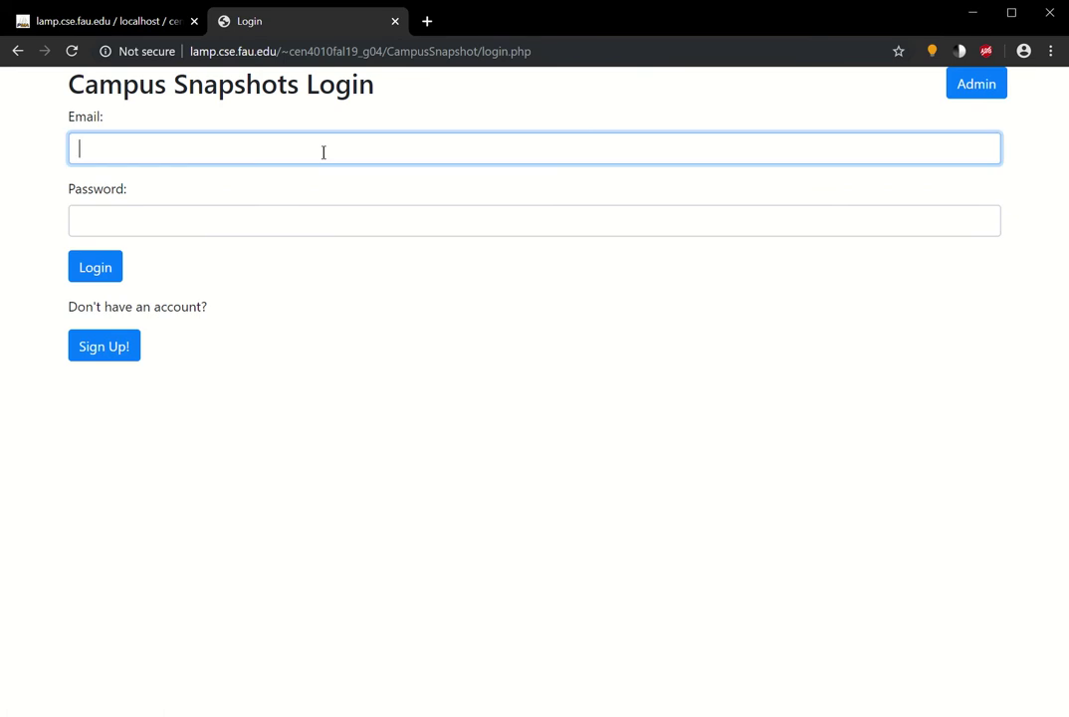
pyautogui.press('Tab')
pyautogui.write('password1')
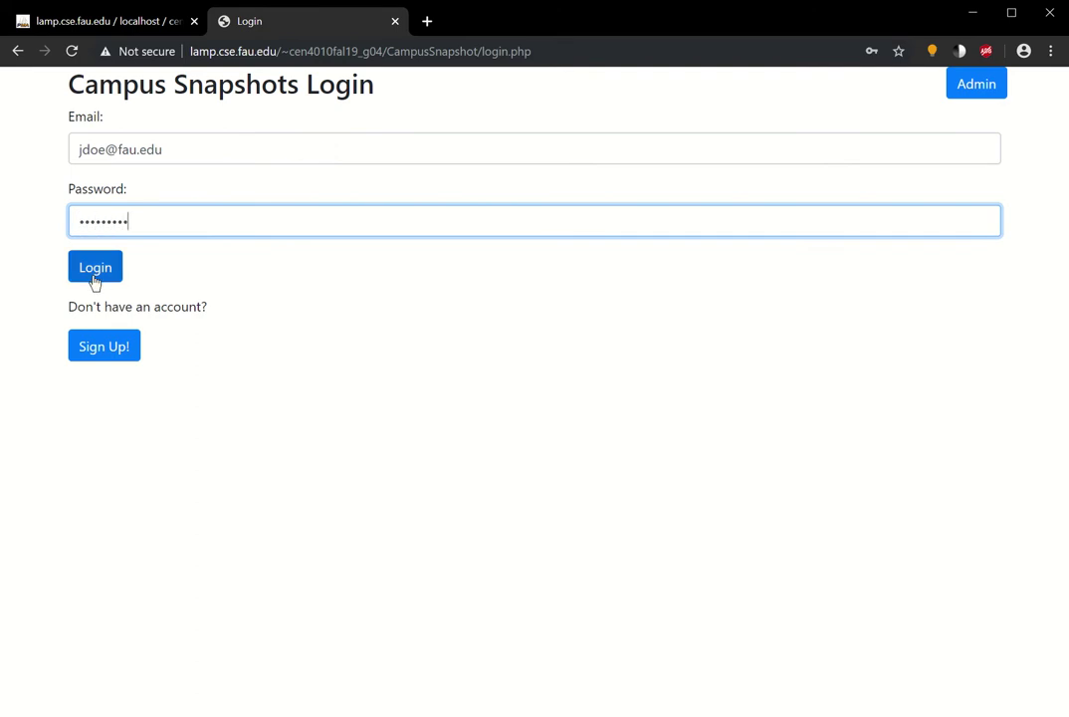
pyautogui.click(95, 269)
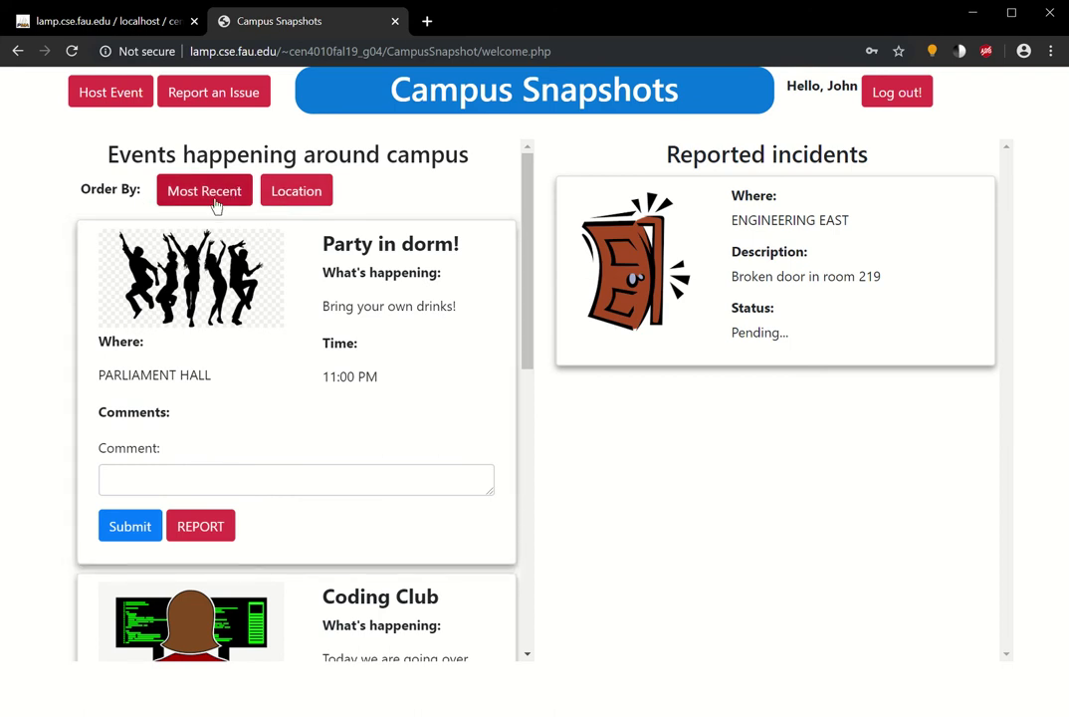
pyautogui.click(284, 193)
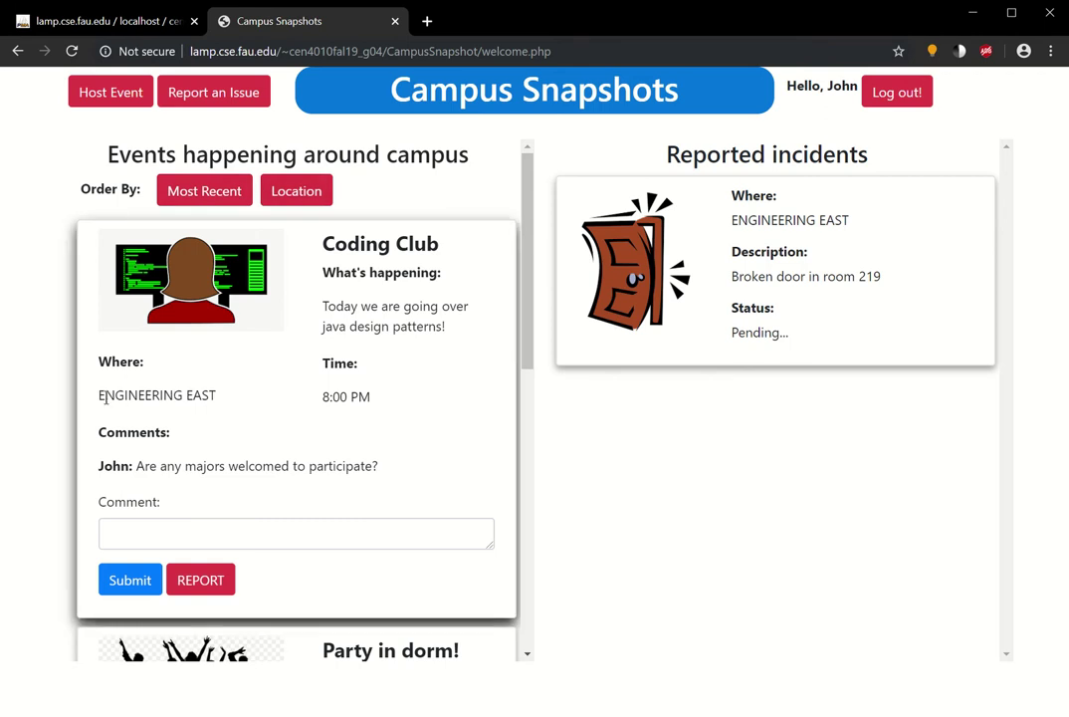
pyautogui.scroll(-4, 149, 398)
pyautogui.scroll(-3, 160, 388)
pyautogui.scroll(5, 264, 449)
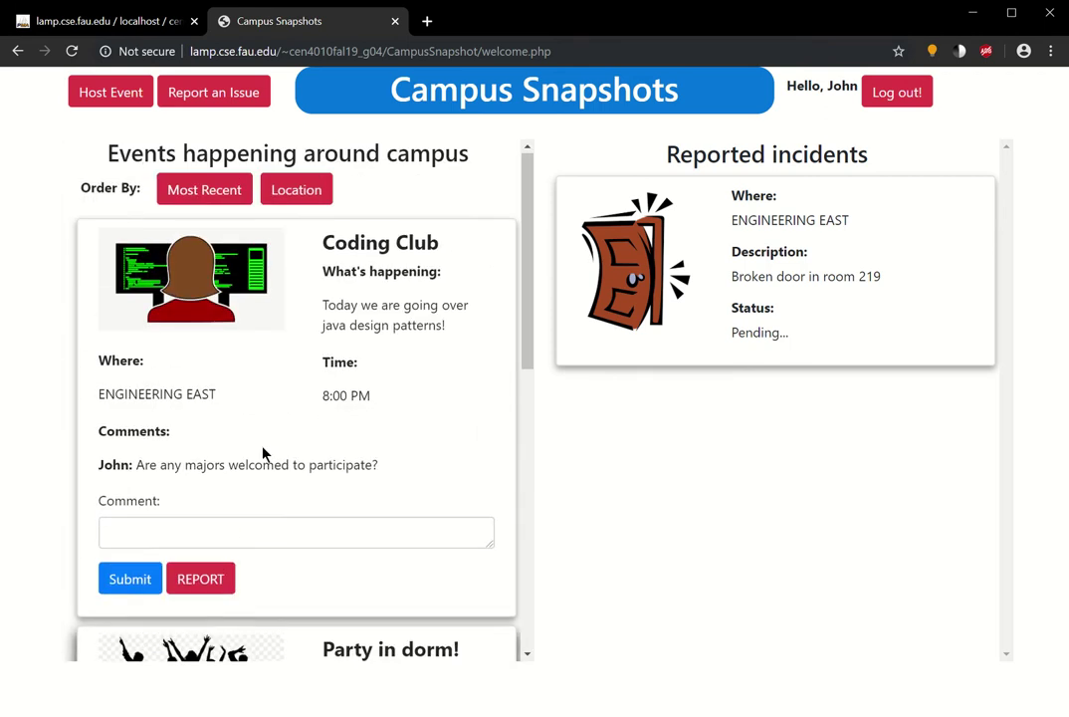
pyautogui.click(217, 193)
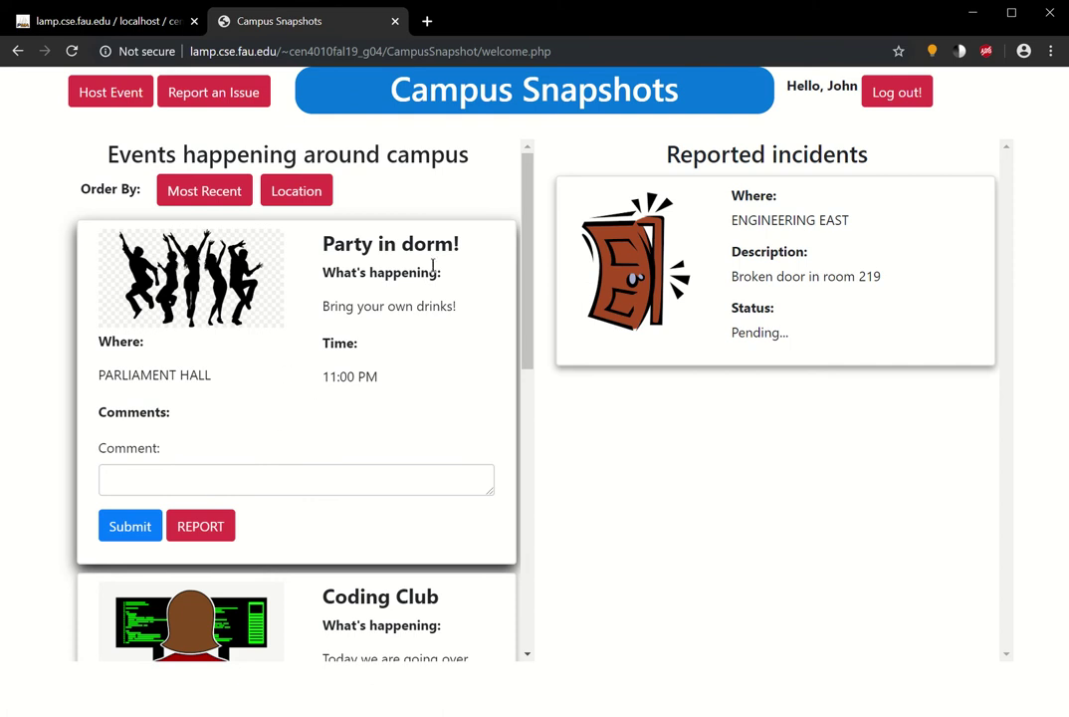
pyautogui.scroll(-4, 263, 423)
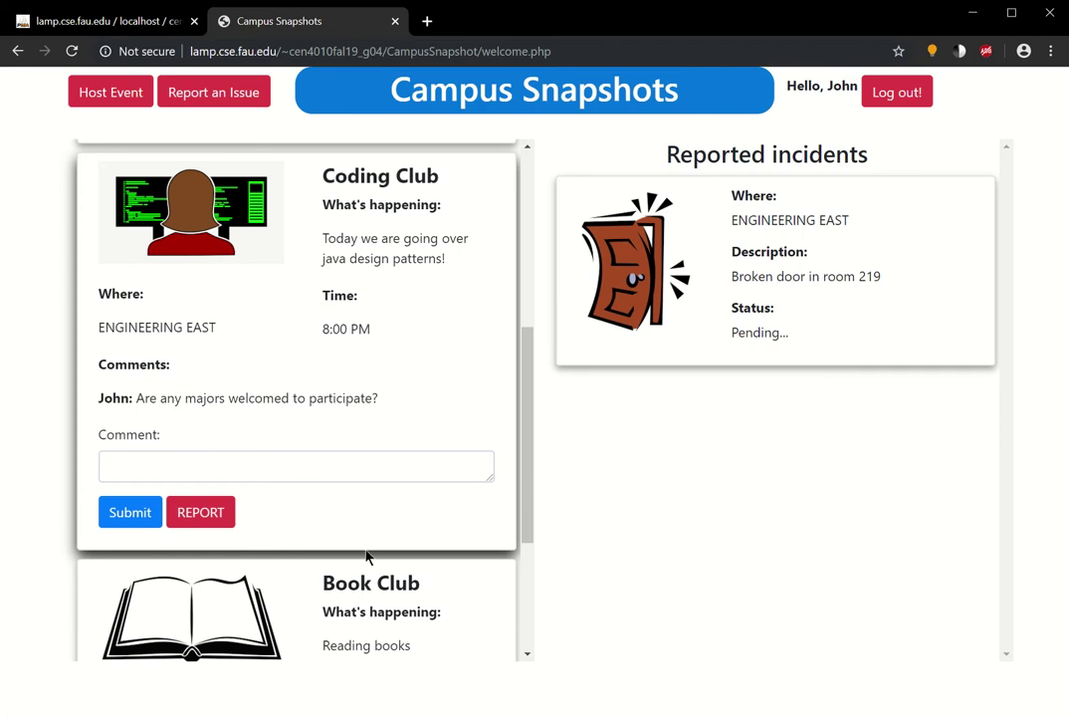
pyautogui.scroll(-3, 452, 594)
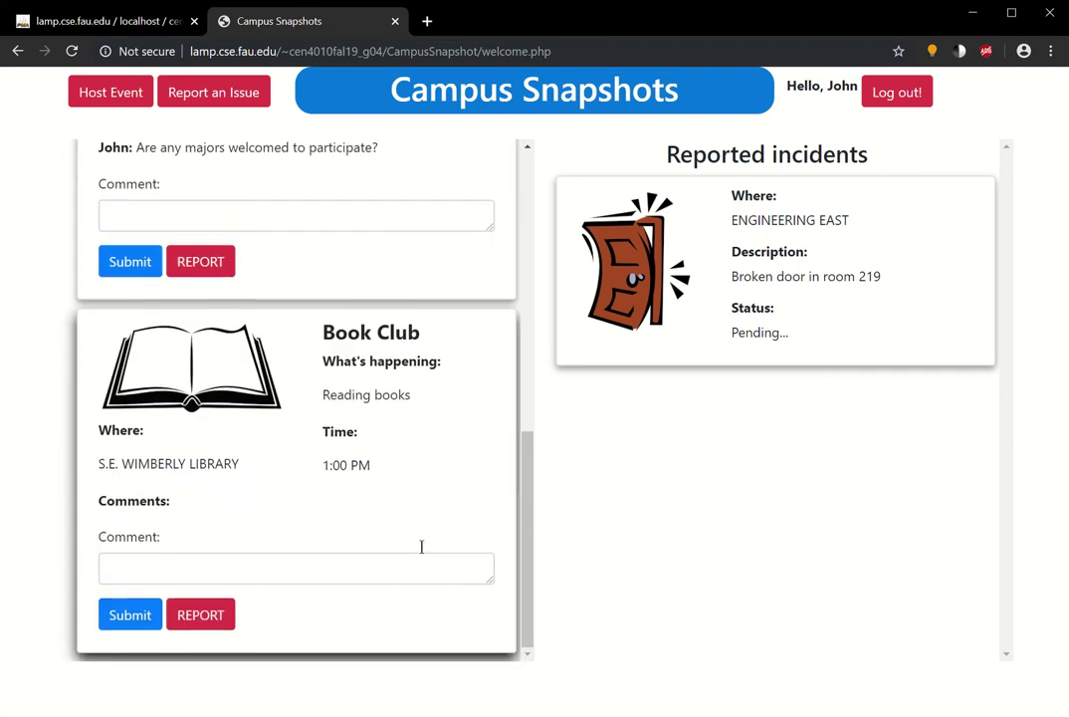
pyautogui.scroll(3, 298, 368)
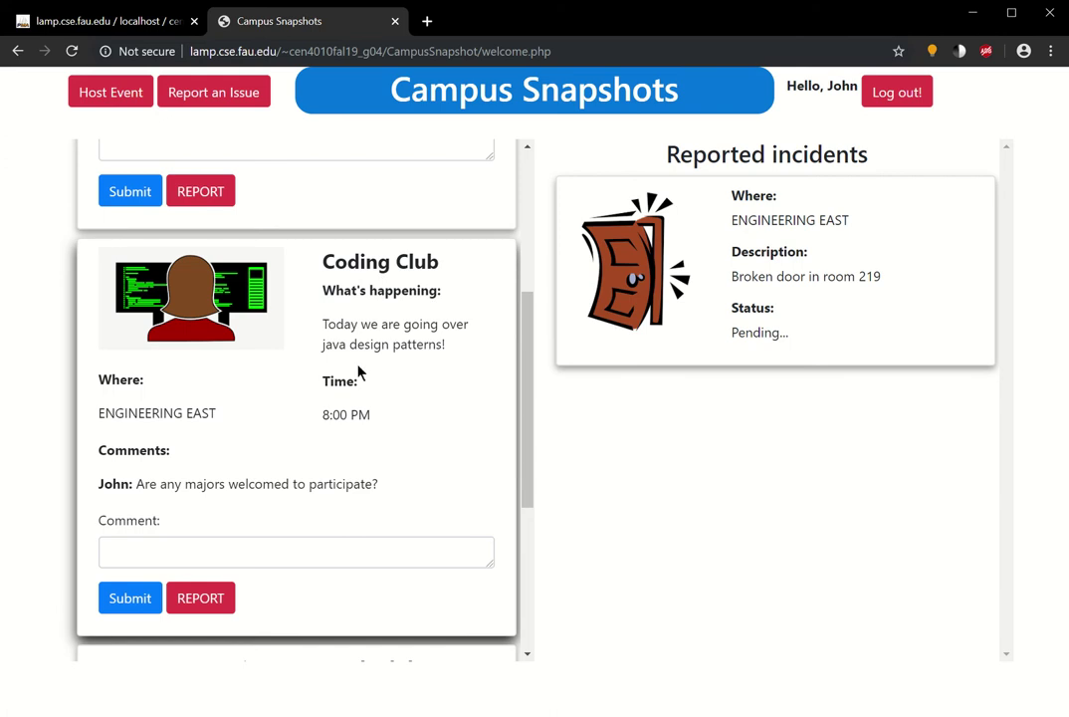
pyautogui.scroll(-3, 269, 435)
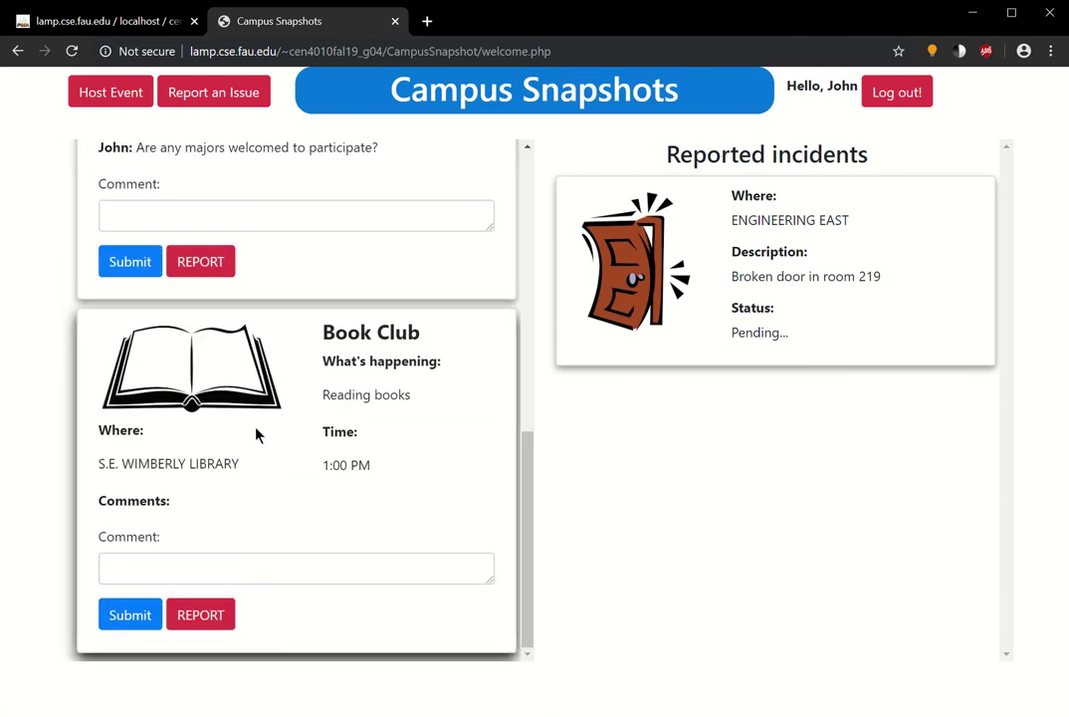
pyautogui.scroll(4, 289, 438)
pyautogui.scroll(3, 315, 441)
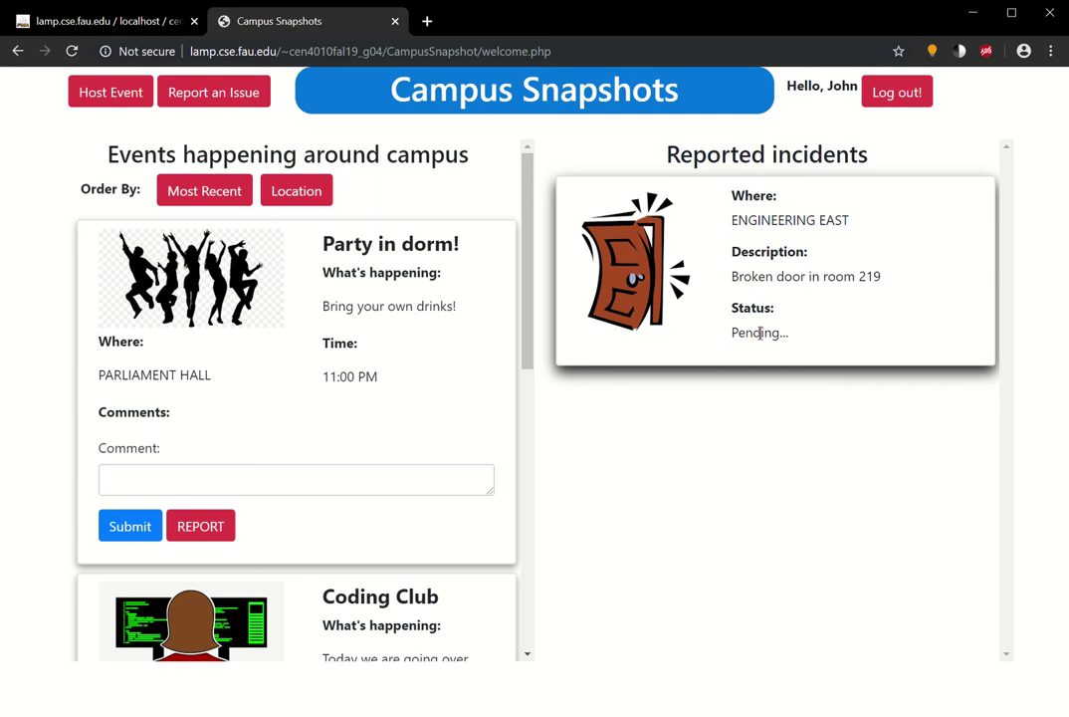
pyautogui.doubleClick(760, 333)
pyautogui.click(759, 333)
pyautogui.doubleClick(765, 337)
pyautogui.click(758, 402)
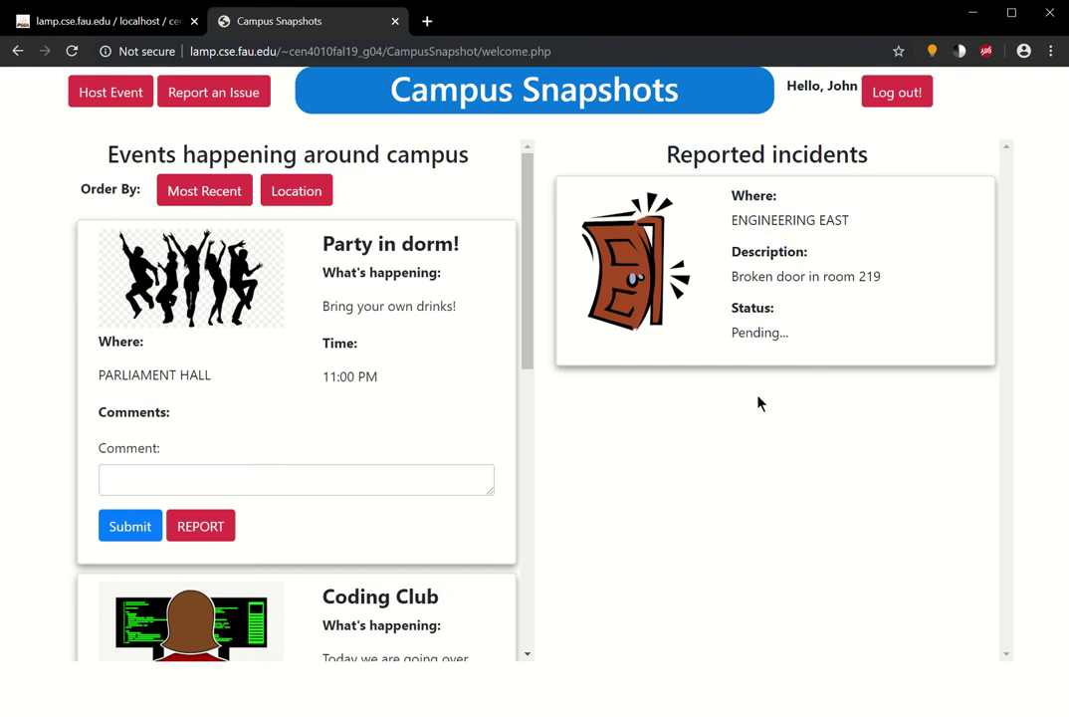
# - Start an issue report at COLLEGE OF BUSINESS described as 'Leaking sink in the bathroom'
pyautogui.click(224, 99)
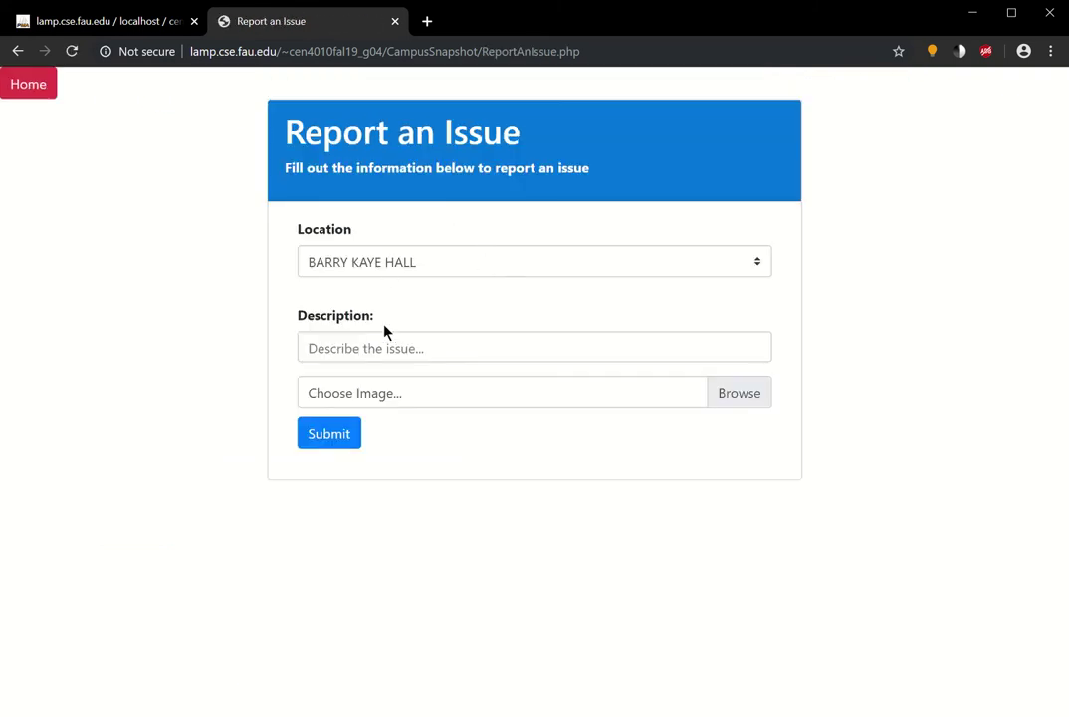
pyautogui.click(468, 349)
pyautogui.click(412, 264)
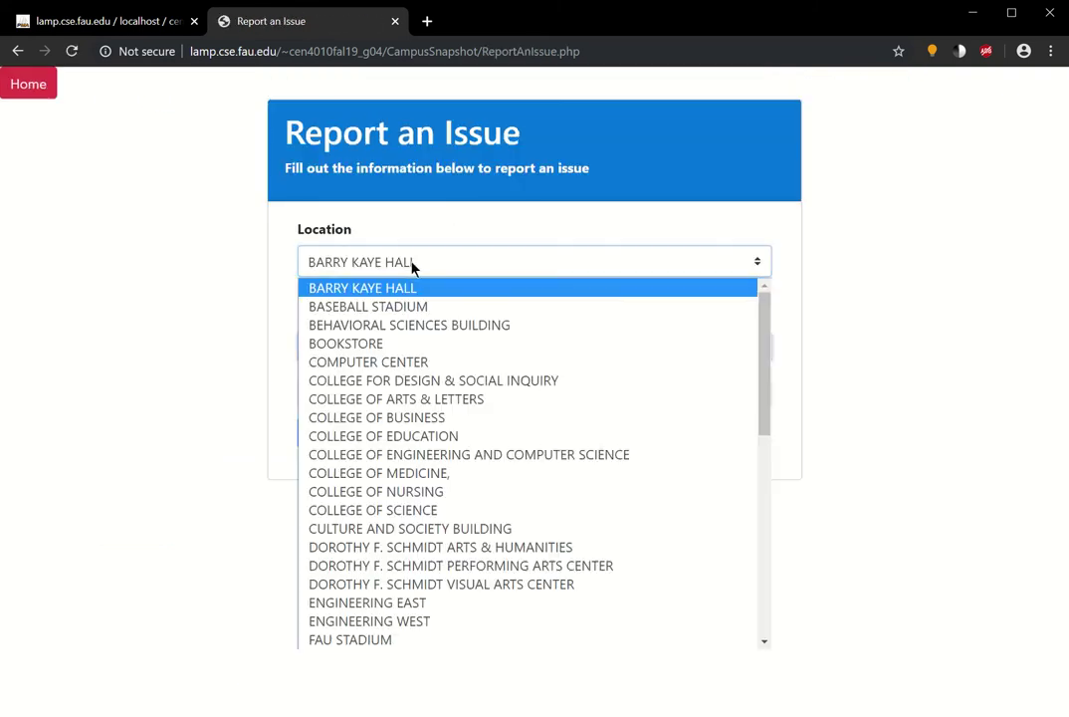
pyautogui.click(445, 418)
pyautogui.click(423, 360)
pyautogui.write('Leak')
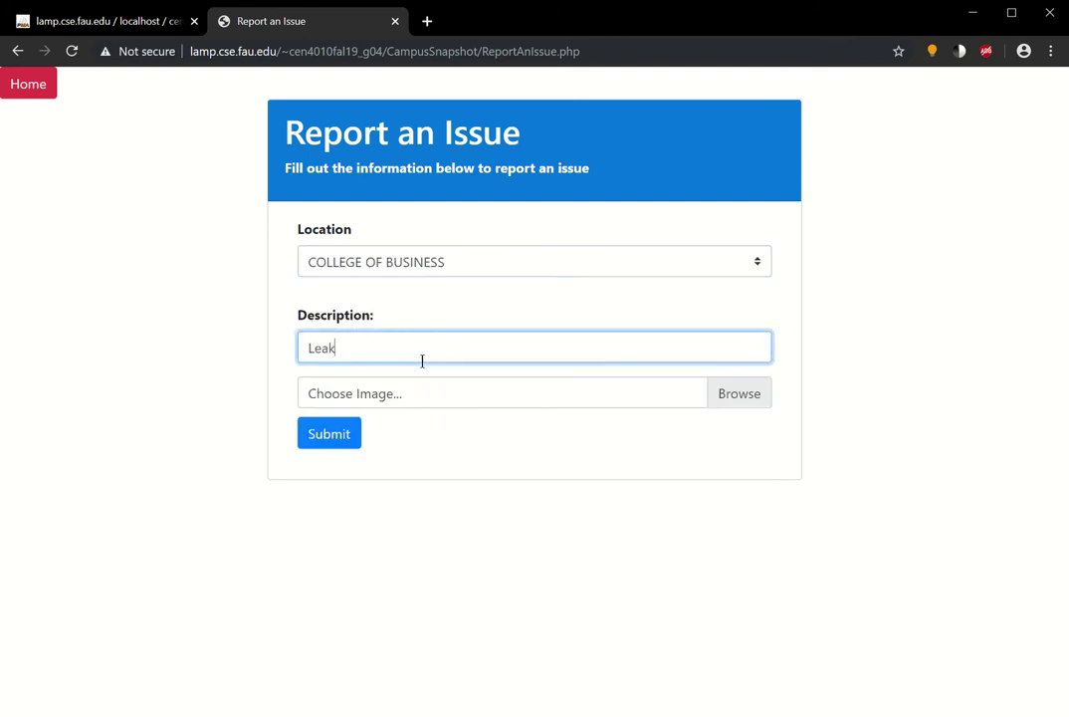
pyautogui.write('ing sink in the bathroom')
pyautogui.press('Tab')
# - Attach the LeakingSInk image, submit the report, and check its Pending status
pyautogui.click(663, 403)
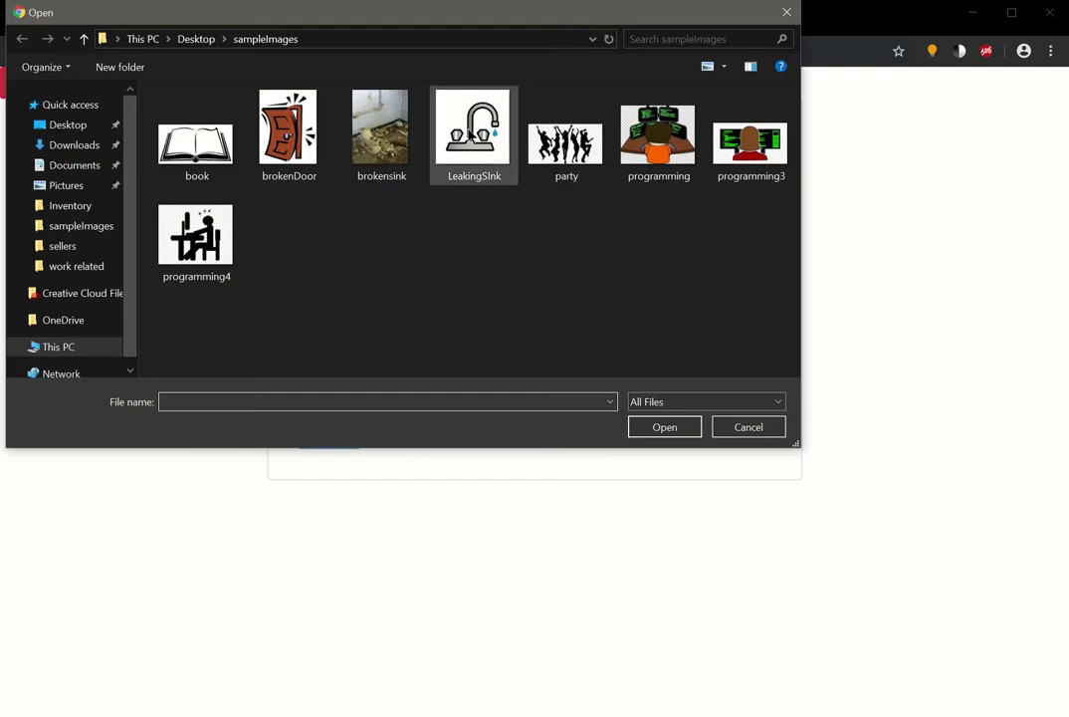
pyautogui.click(474, 134)
pyautogui.click(686, 430)
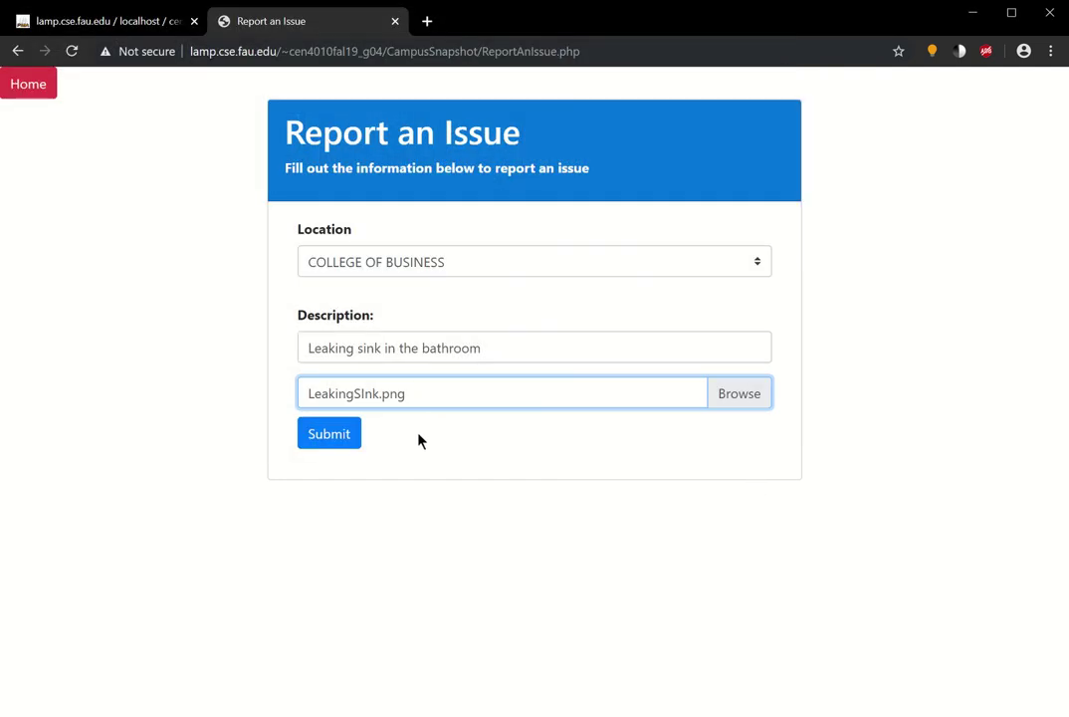
pyautogui.click(349, 440)
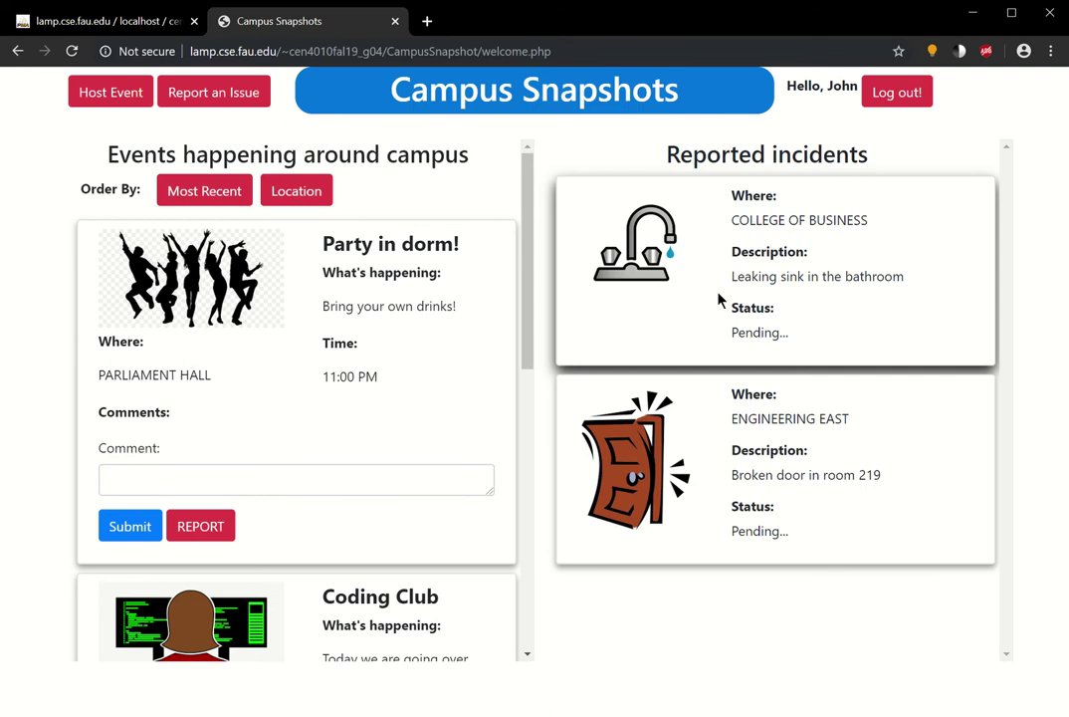
pyautogui.doubleClick(761, 337)
pyautogui.click(784, 335)
# - In phpMyAdmin, browse IssuesOnCampus to confirm the leaking-sink incident is stored
pyautogui.click(145, 27)
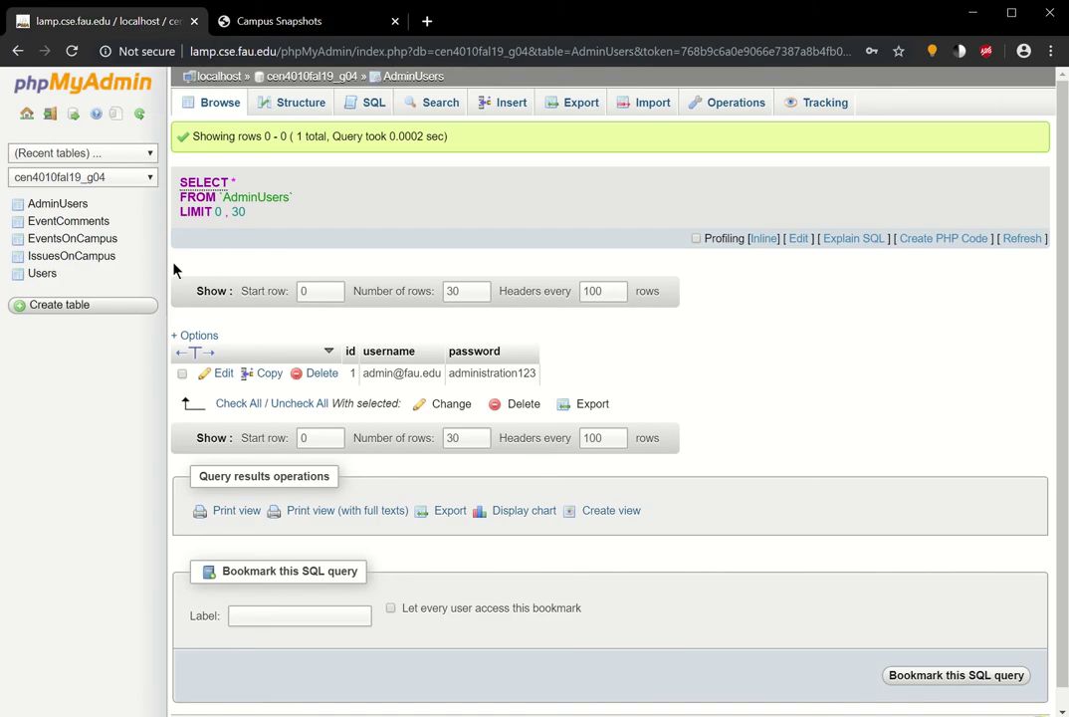
pyautogui.click(71, 221)
pyautogui.click(93, 258)
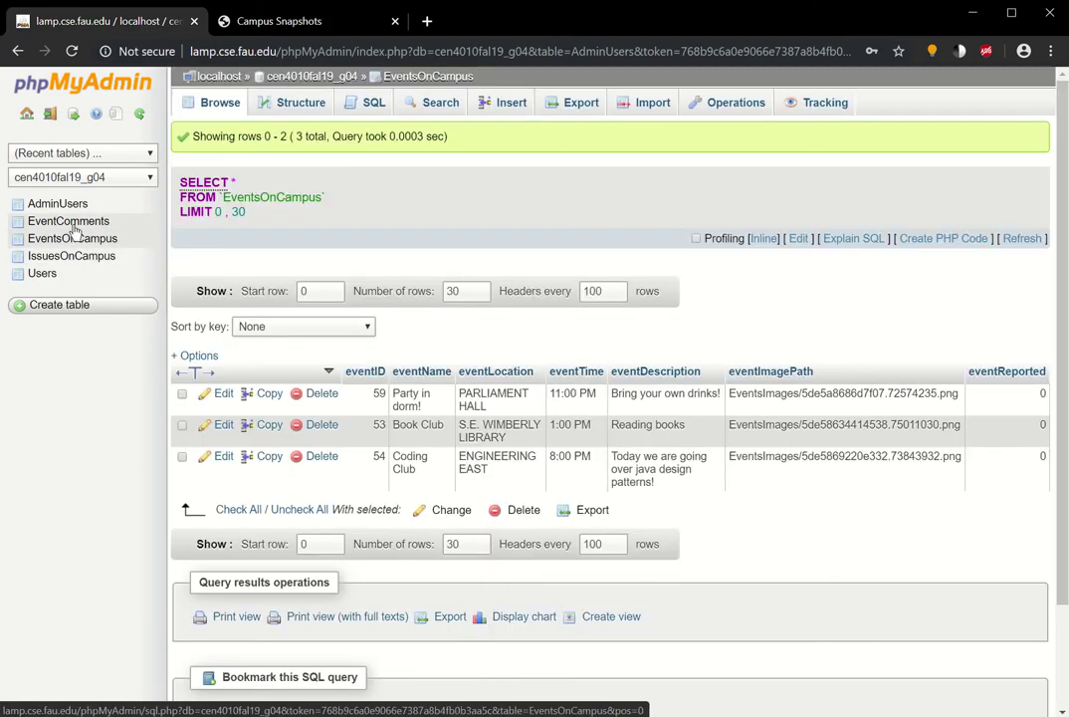
pyautogui.click(88, 257)
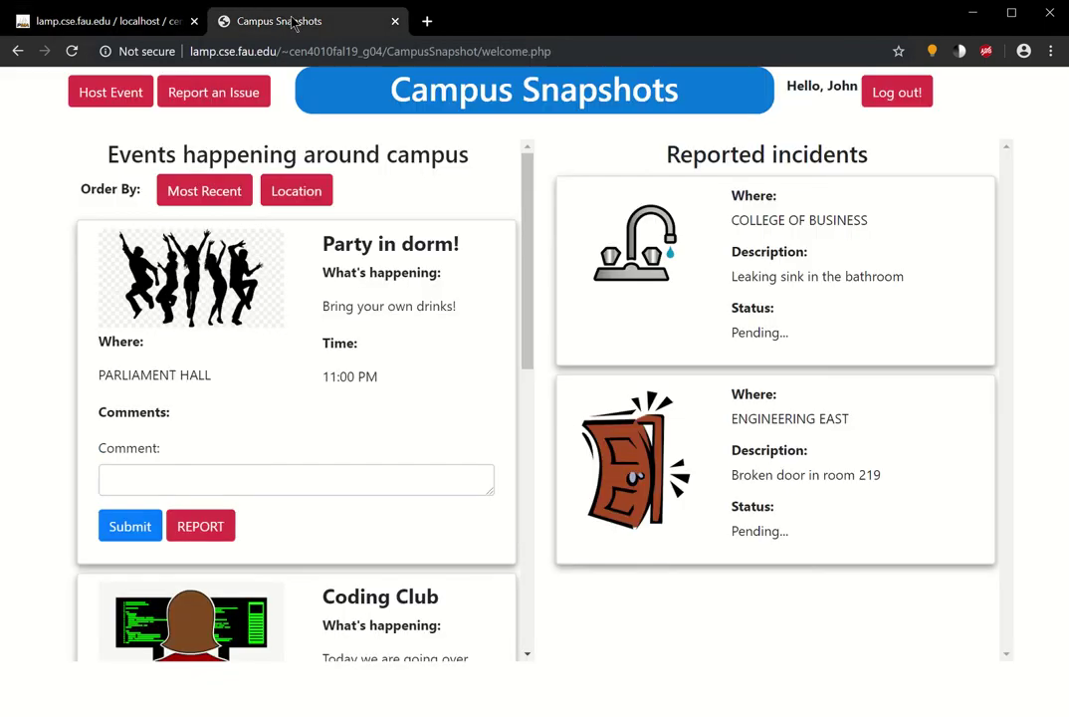
# - Return from the site to phpMyAdmin and browse the EventsOnCampus table's three events
pyautogui.click(310, 21)
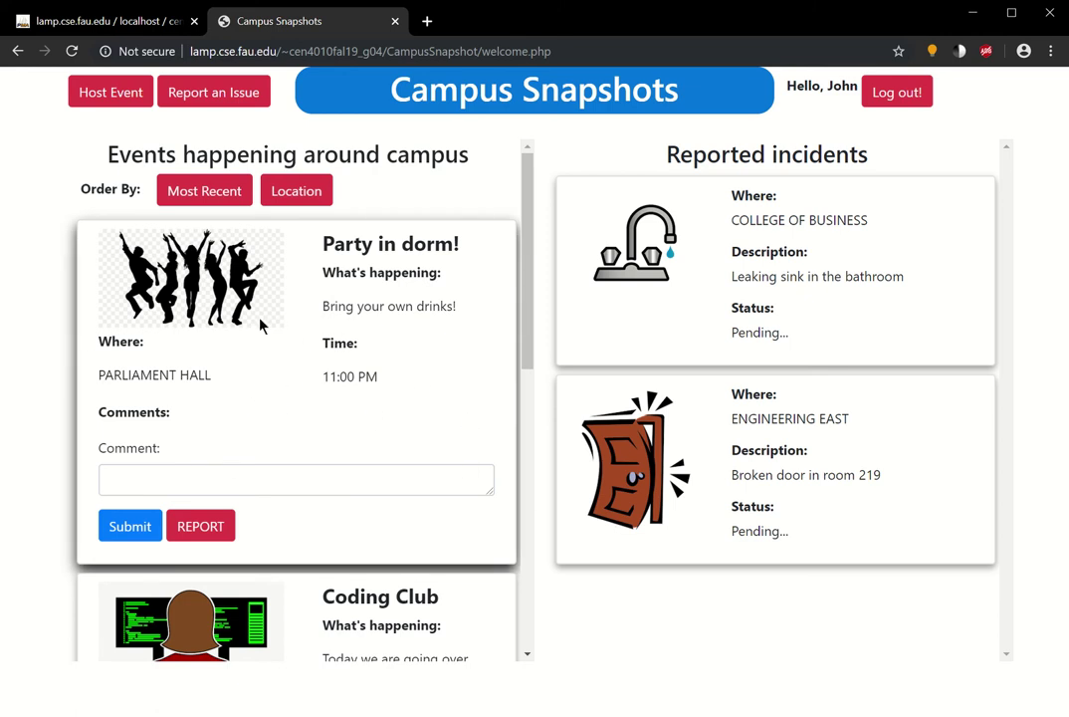
pyautogui.click(84, 21)
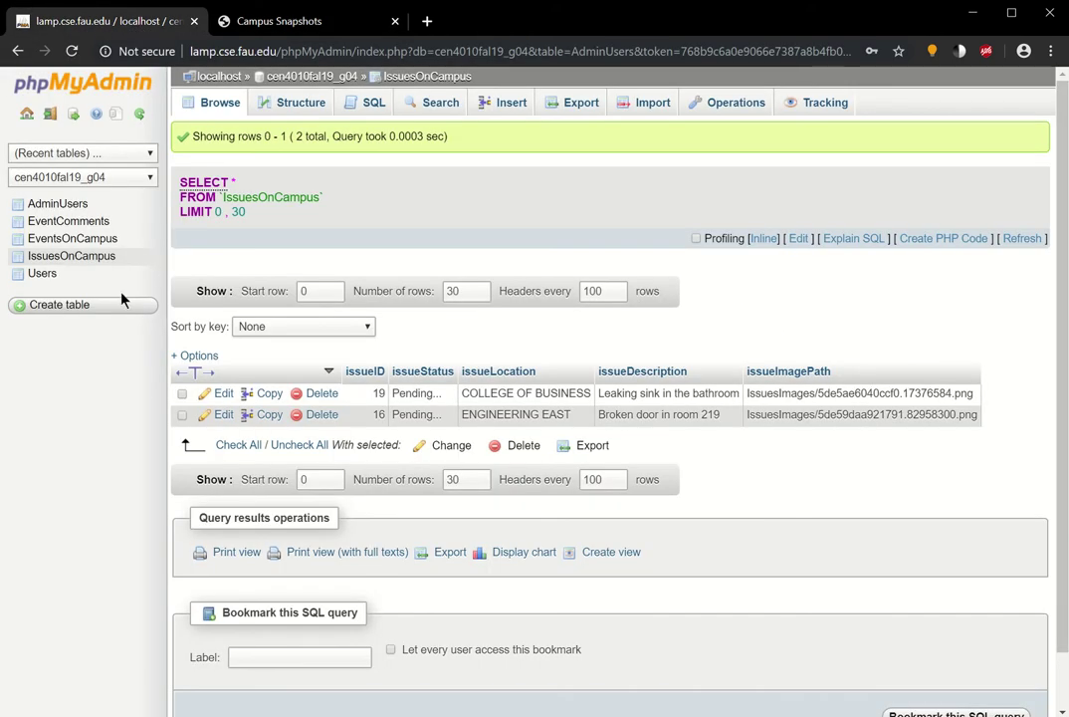
pyautogui.click(77, 241)
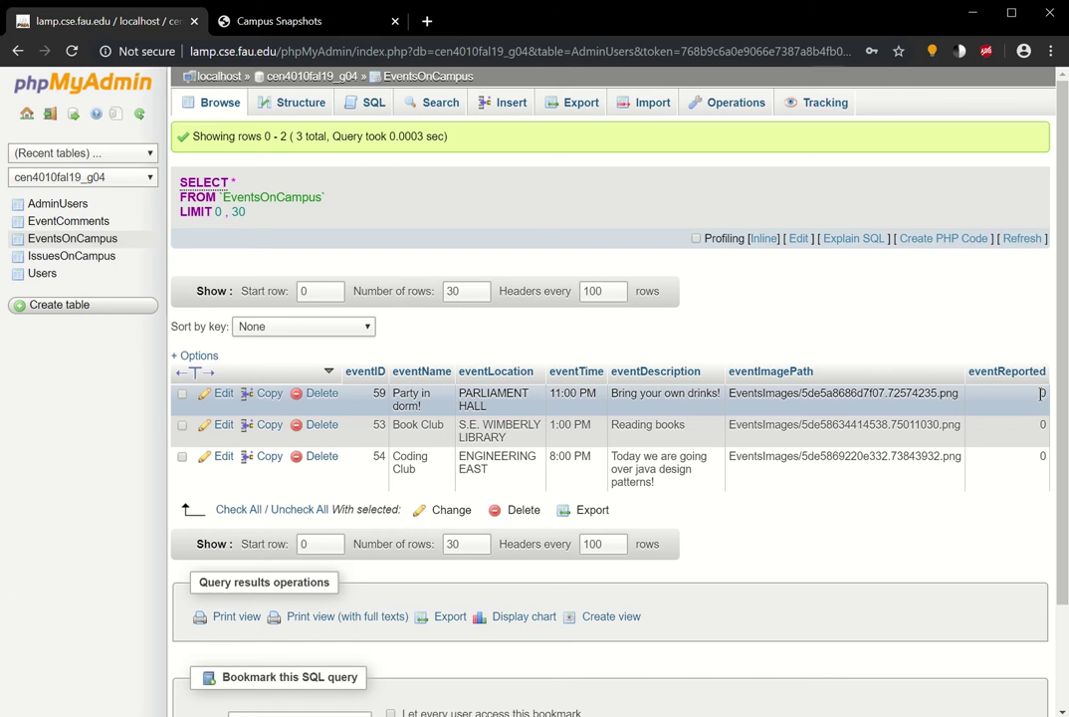
# - Report the Party in dorm! event on Campus Snapshots, then return to phpMyAdmin
pyautogui.click(277, 24)
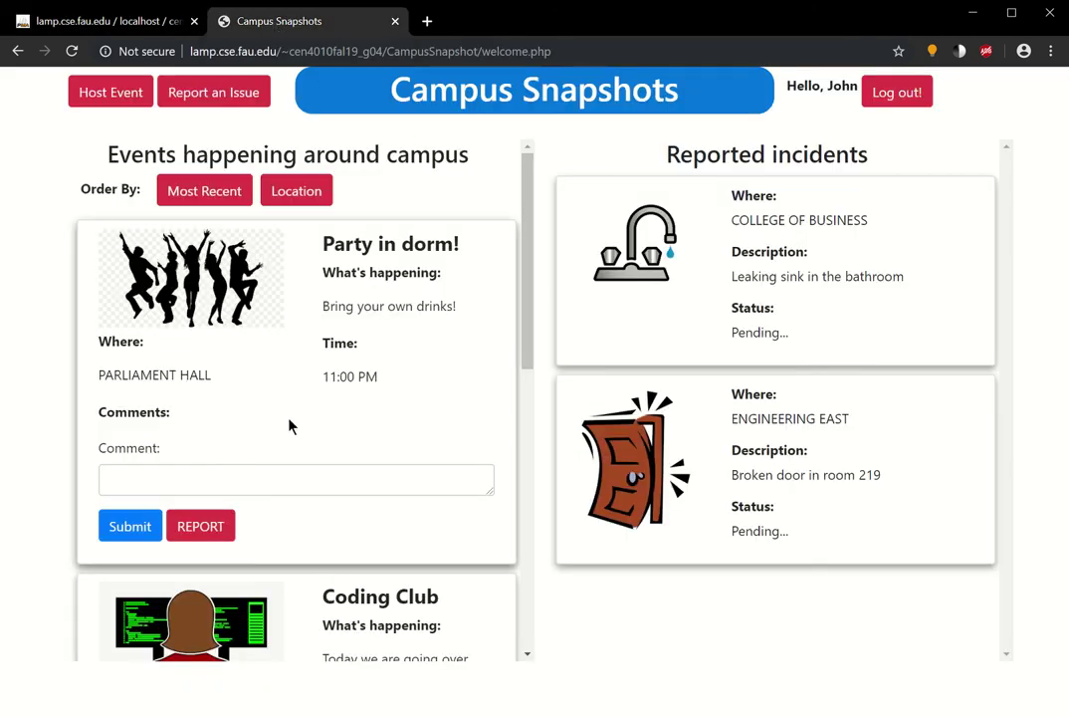
pyautogui.click(220, 533)
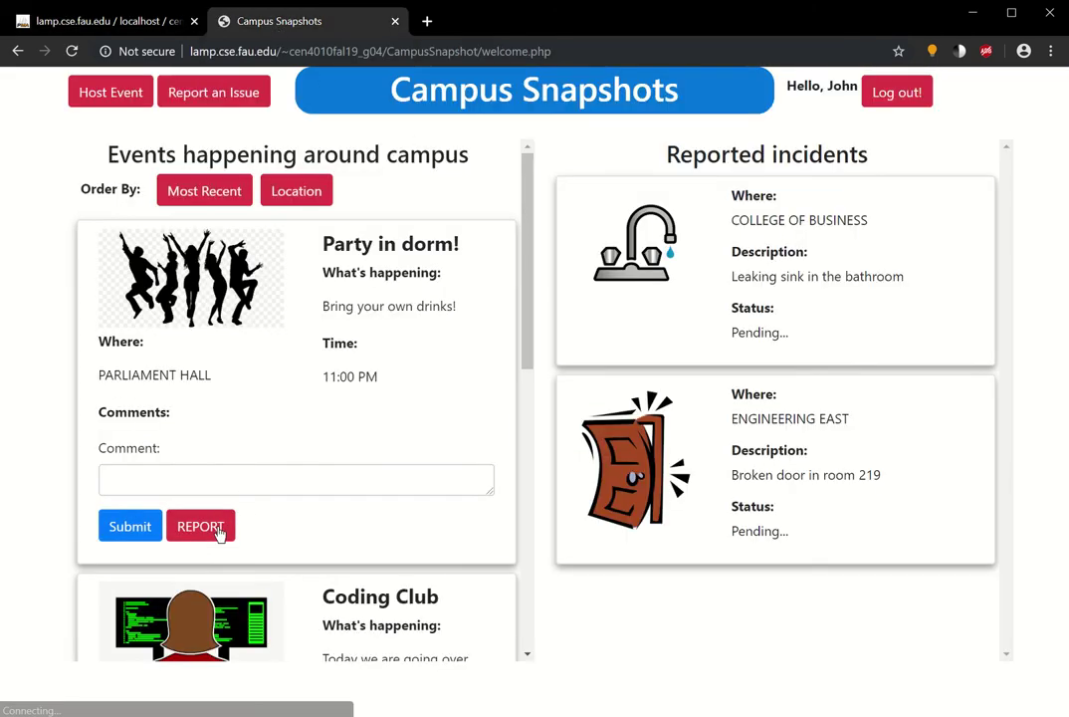
pyautogui.click(107, 23)
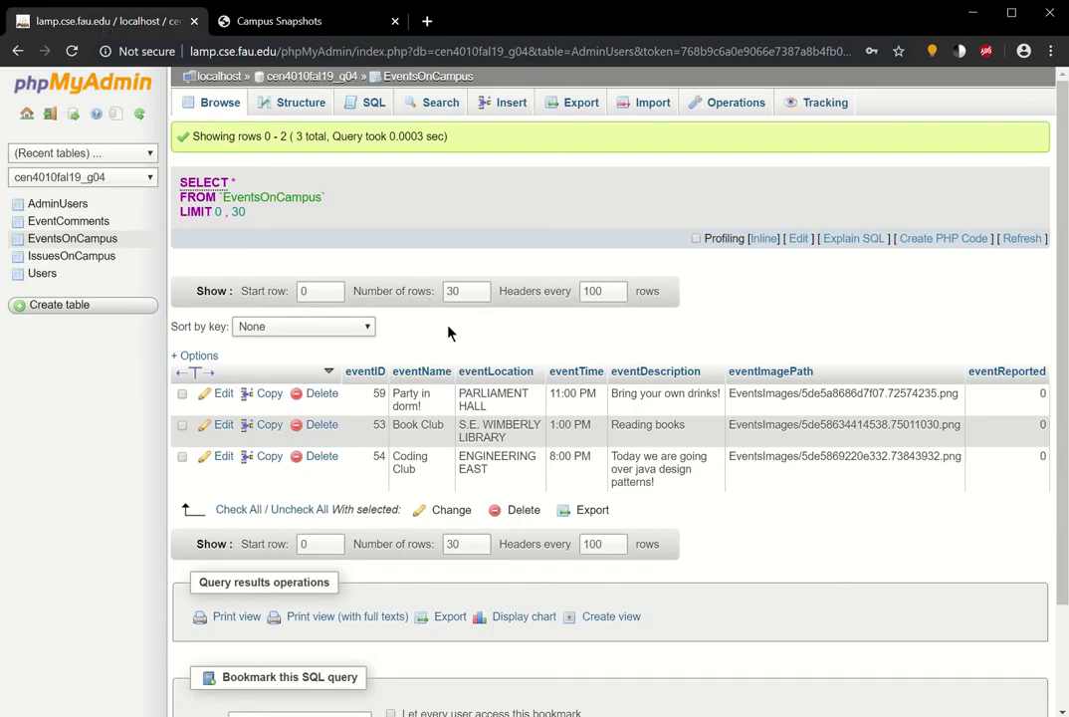
# - Reload and recheck EventsOnCampus, showing Party in dorm! with eventReported 1, then return to the site
pyautogui.click(71, 50)
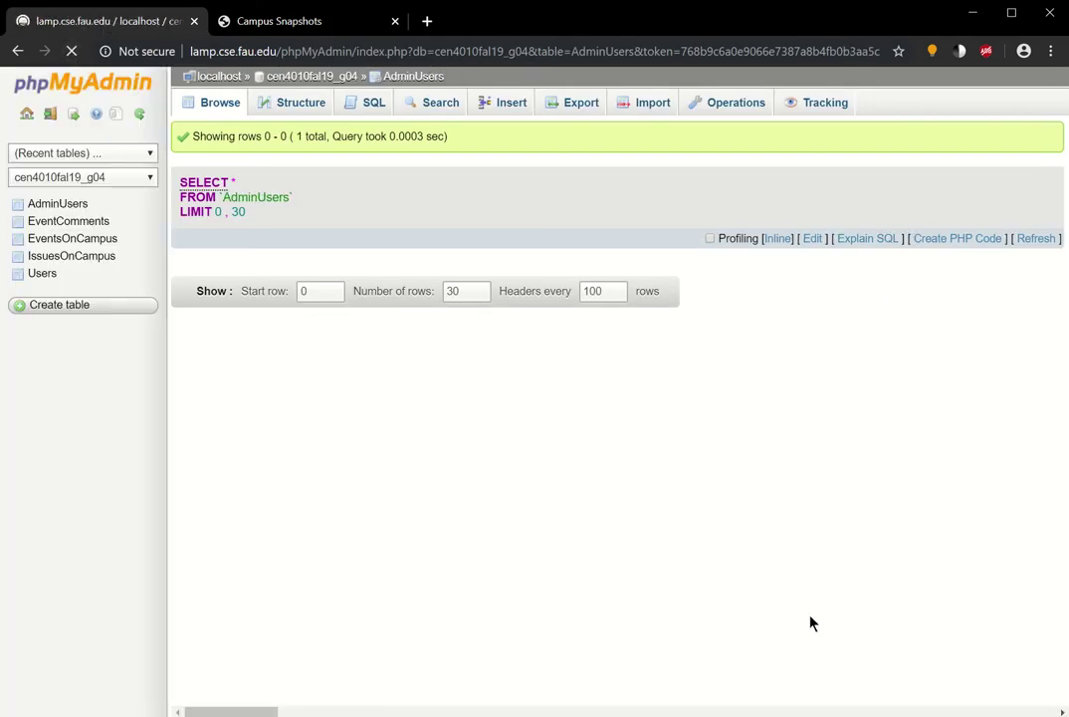
pyautogui.click(64, 239)
pyautogui.click(81, 258)
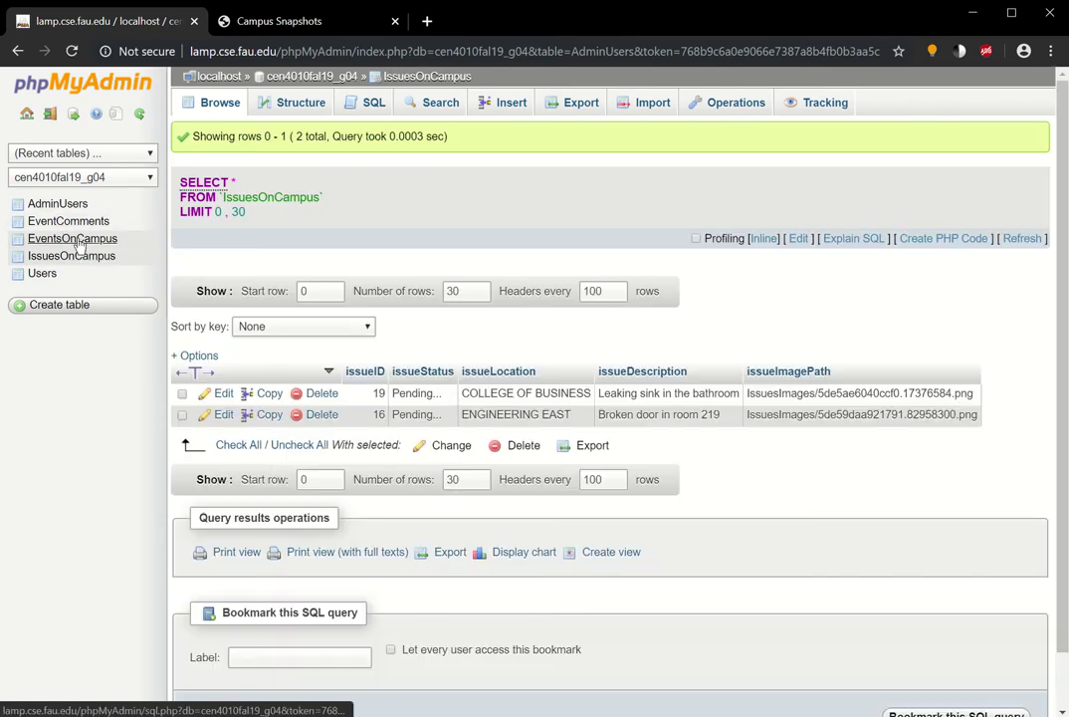
pyautogui.click(75, 240)
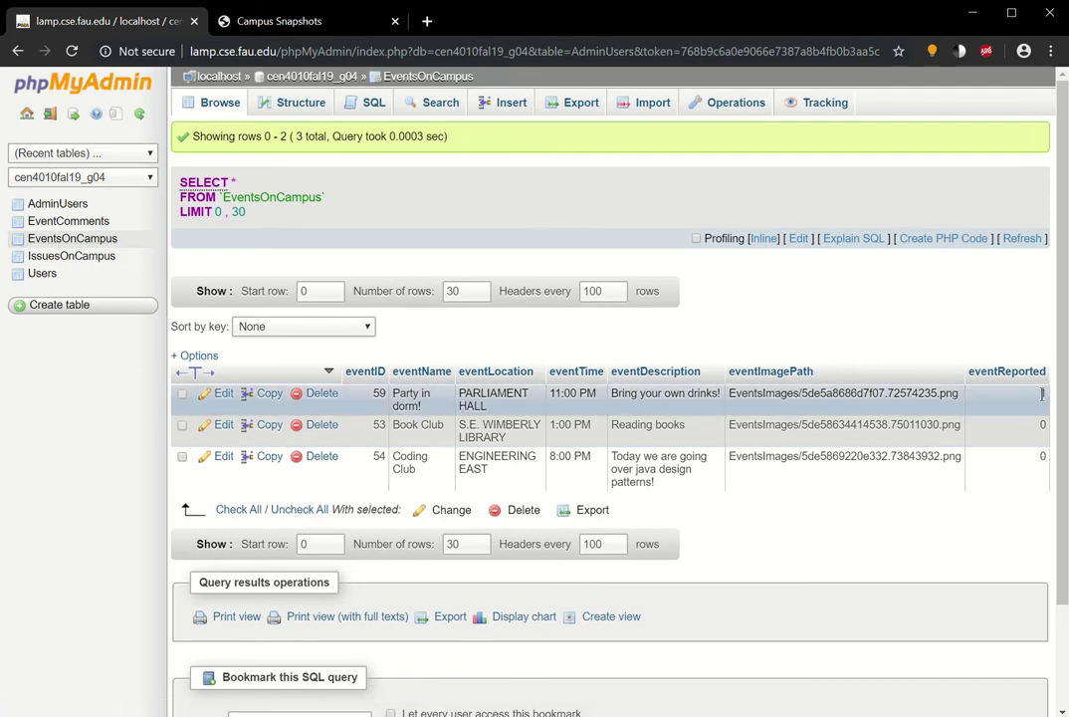
pyautogui.click(242, 18)
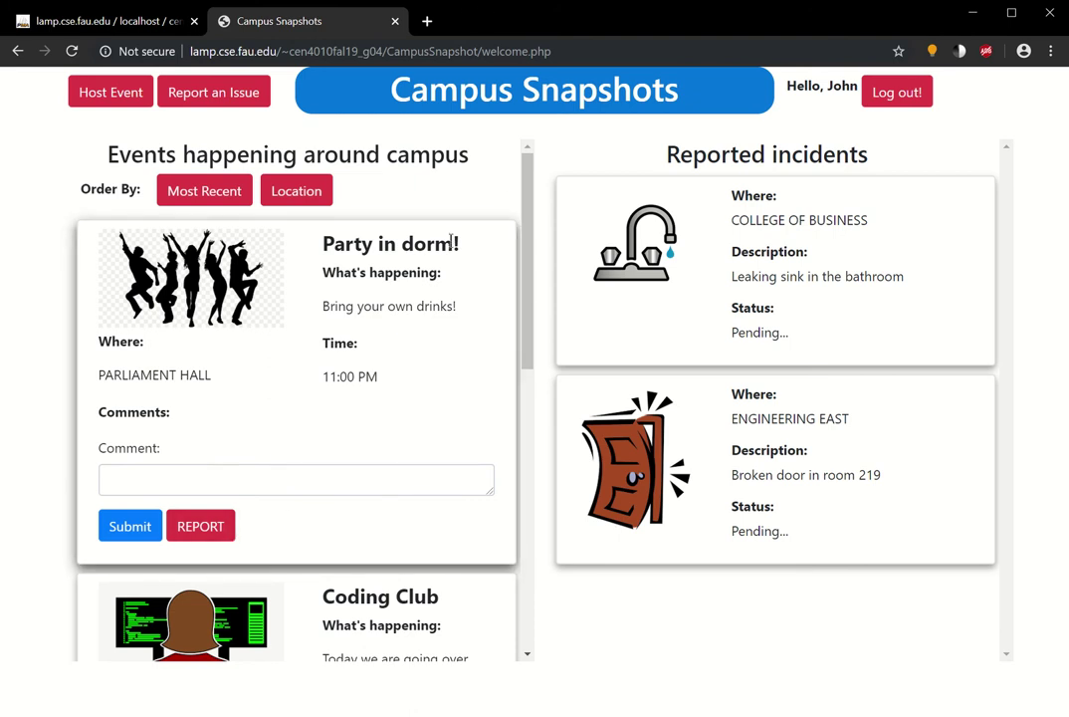
# - Start hosting a new event named Coding Club located at ENGINEERING EAST
pyautogui.scroll(-6, 282, 487)
pyautogui.scroll(6, 278, 488)
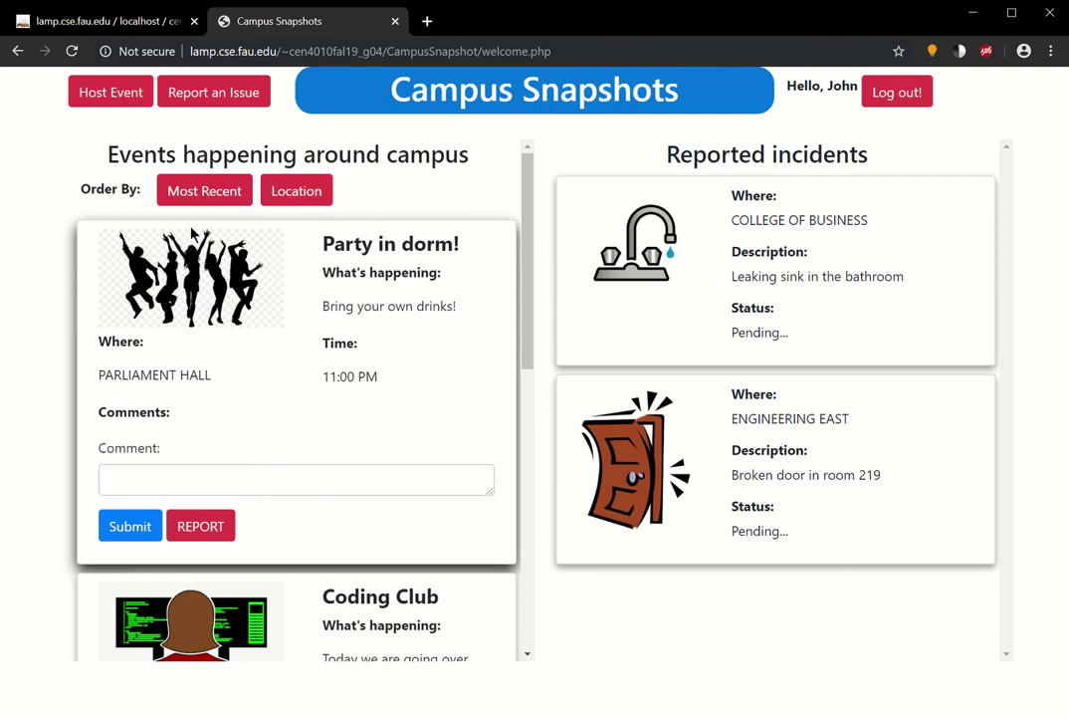
pyautogui.click(109, 103)
pyautogui.click(437, 263)
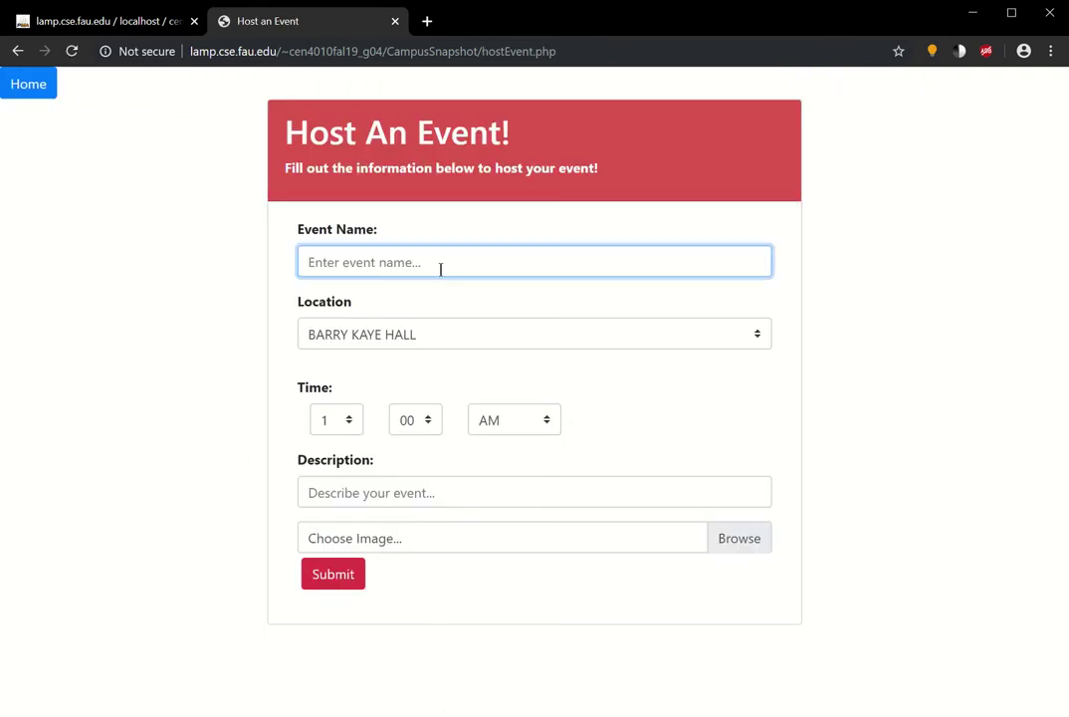
pyautogui.write('Coding Club')
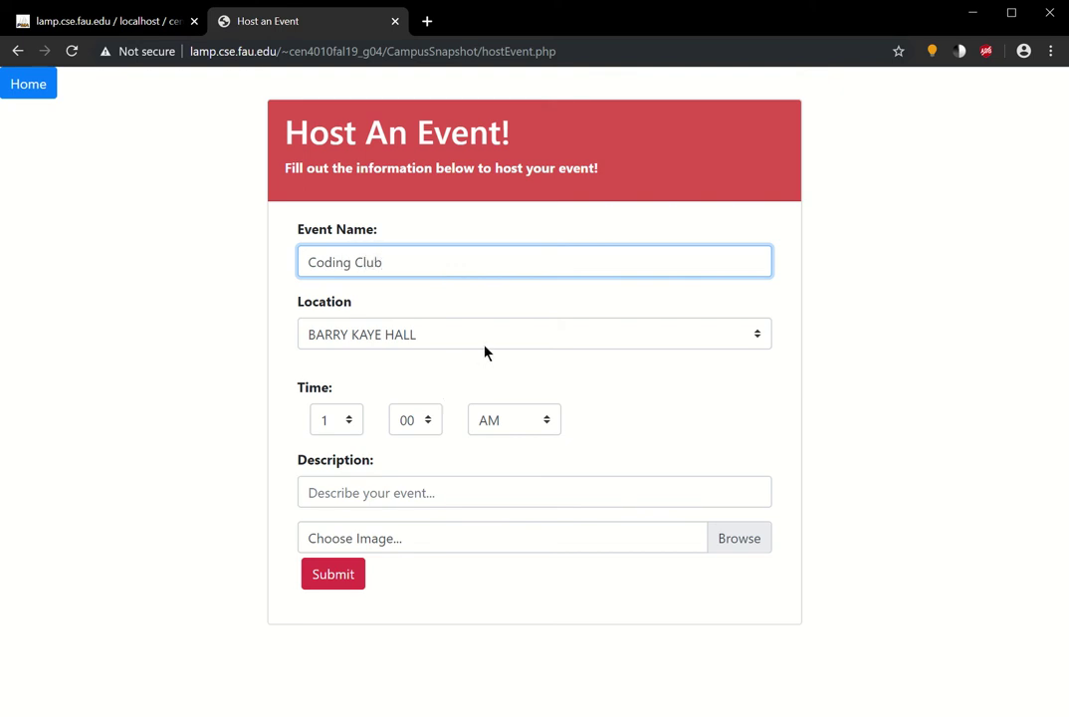
pyautogui.click(486, 349)
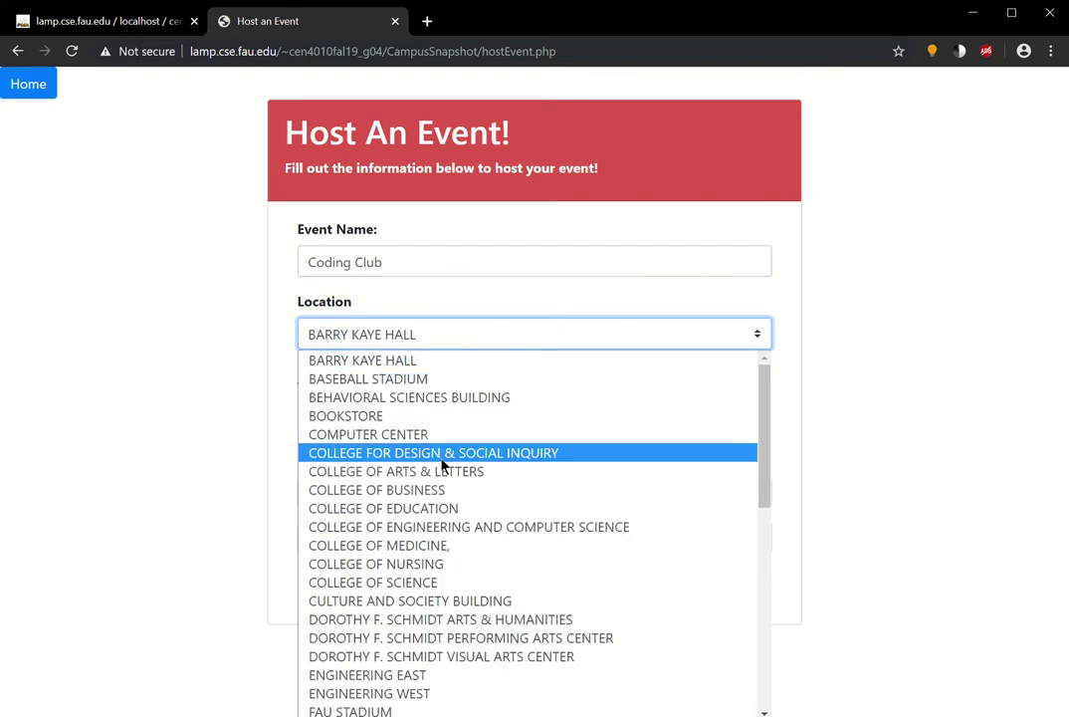
pyautogui.scroll(-7, 438, 461)
pyautogui.scroll(4, 441, 463)
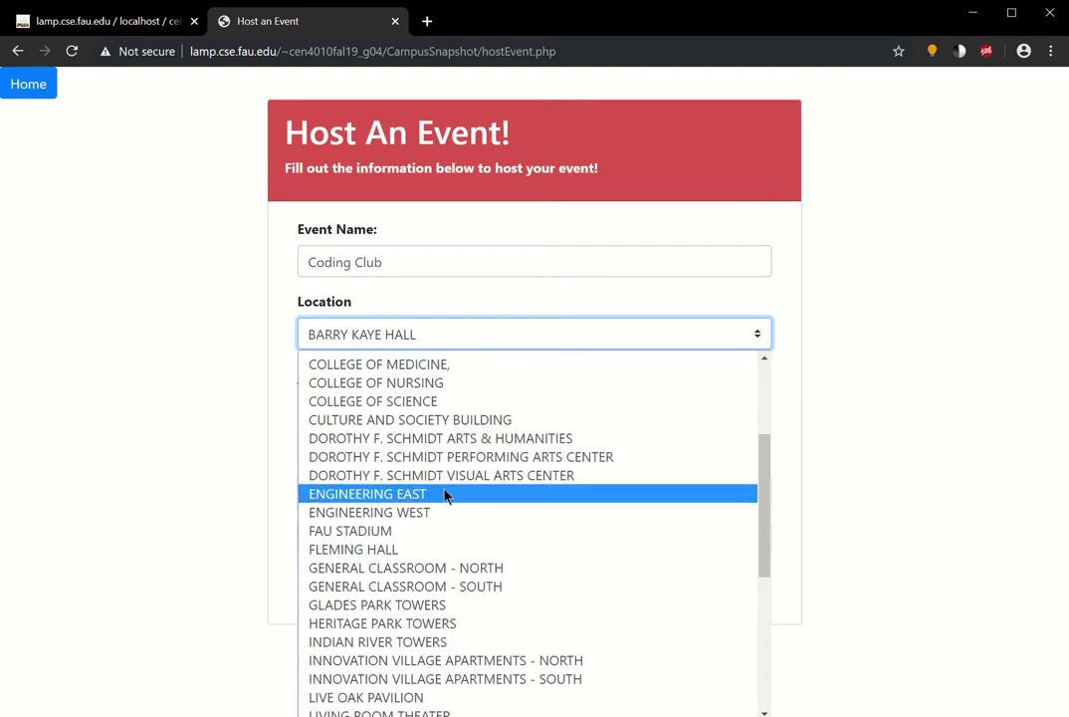
pyautogui.click(443, 494)
# - Describe the event as 'Coding boot camp!', fixing the spelling, and attach programming.jpg
pyautogui.click(396, 488)
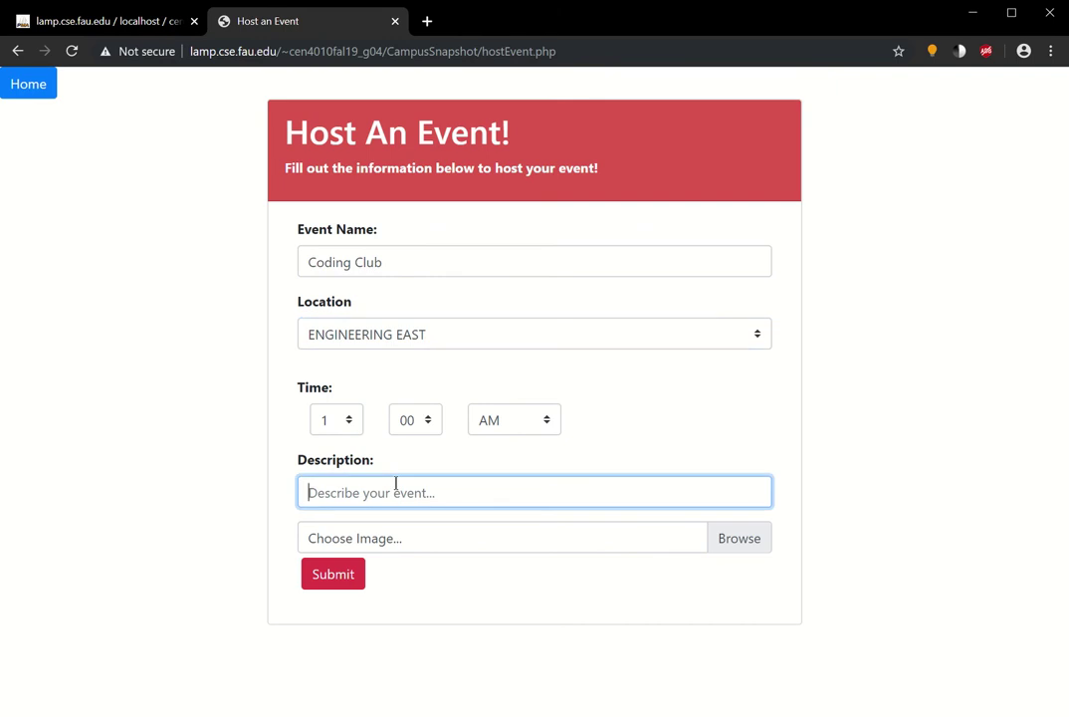
pyautogui.write('Coding bootcamp!')
pyautogui.rightClick(392, 491)
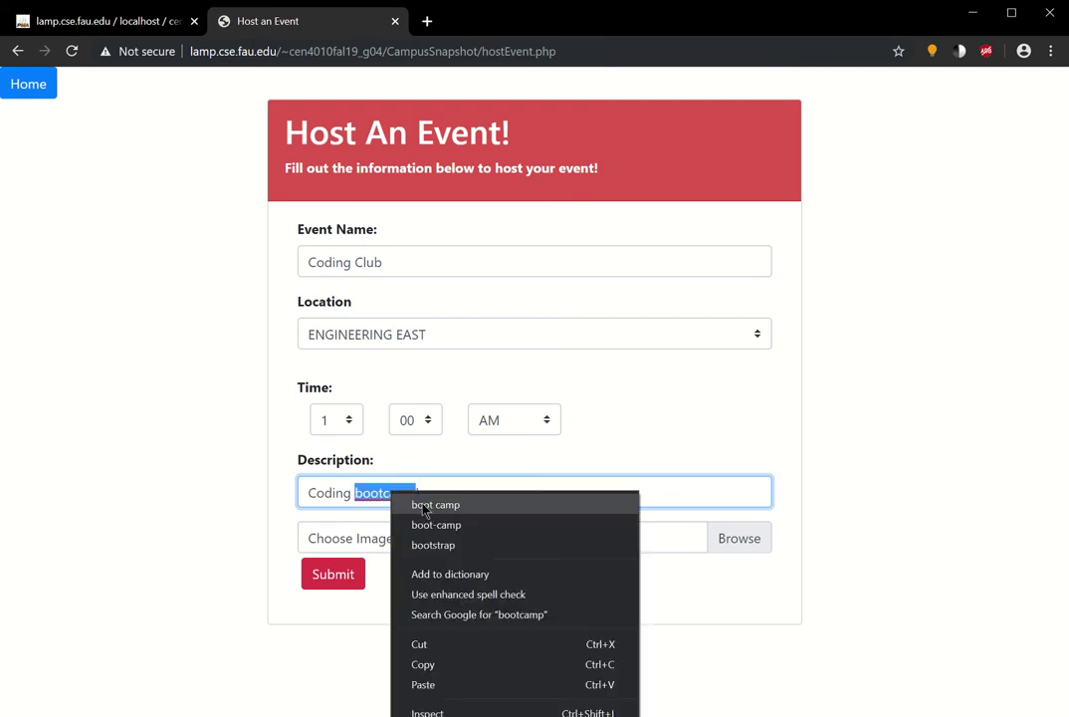
pyautogui.click(422, 505)
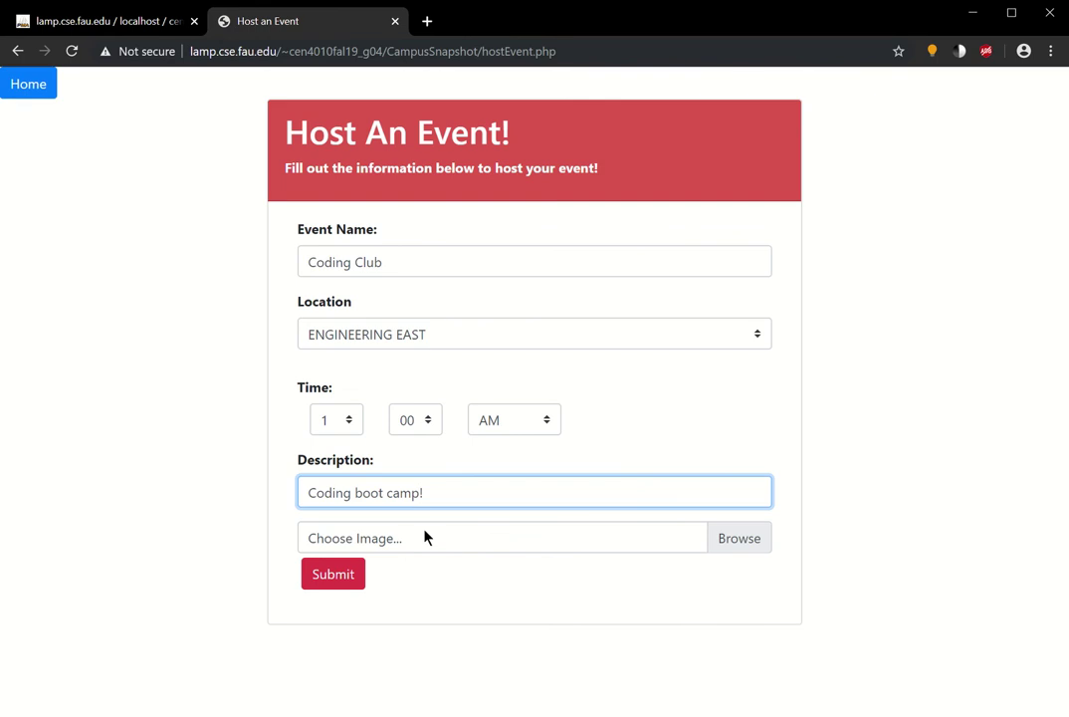
pyautogui.click(425, 534)
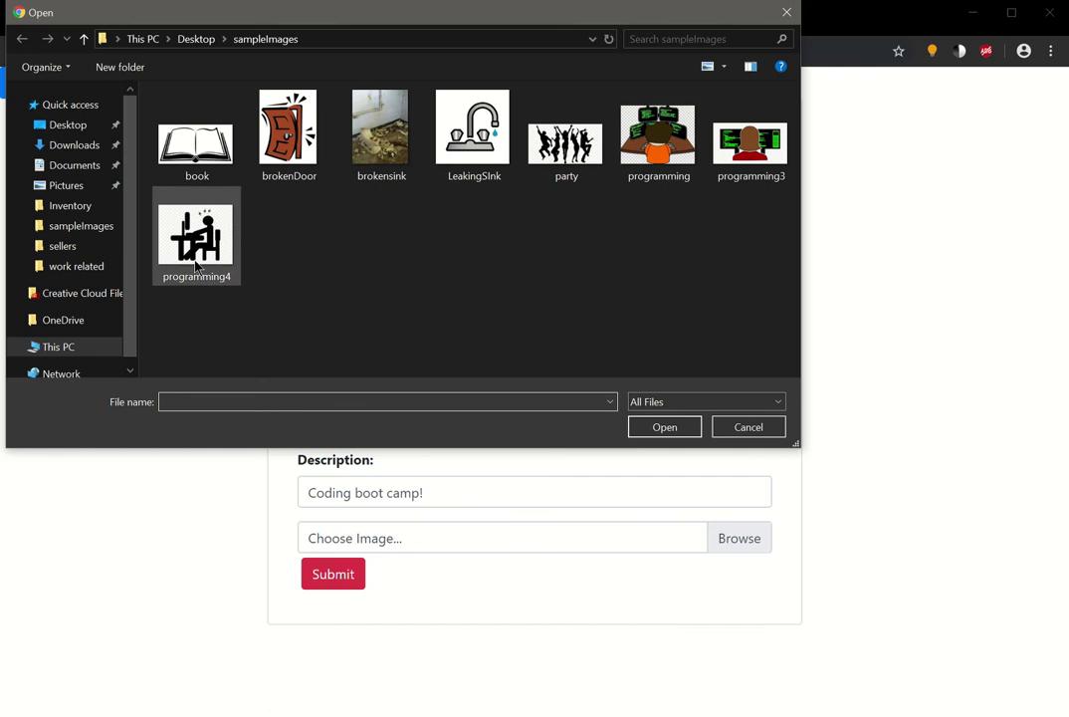
pyautogui.click(653, 150)
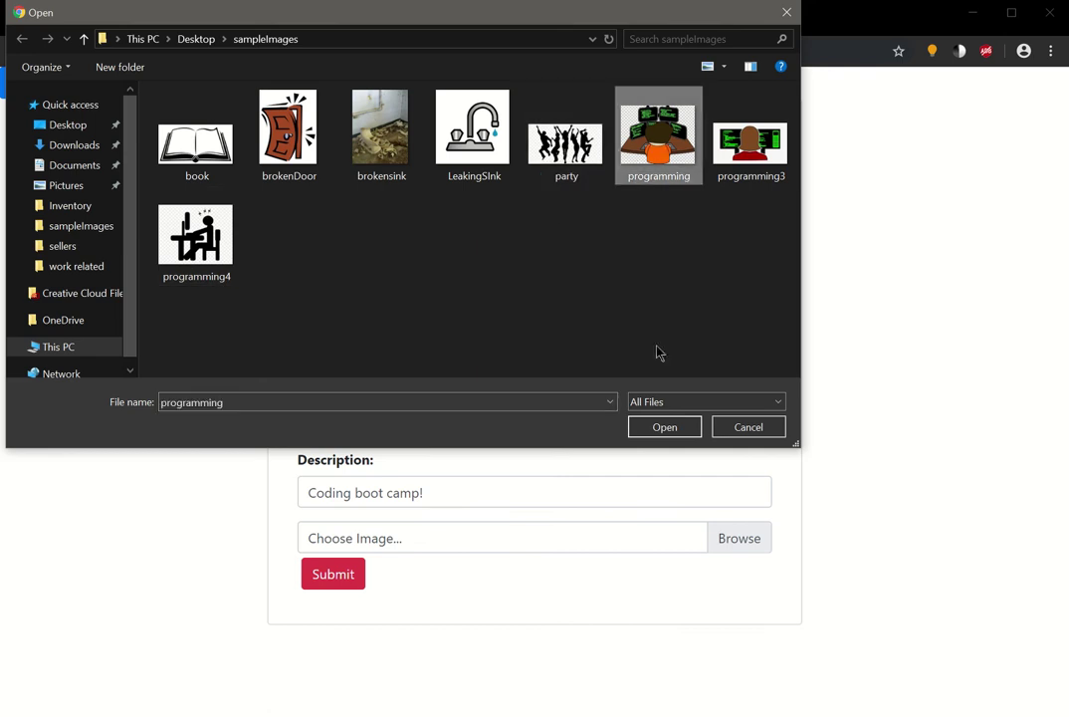
pyautogui.click(660, 427)
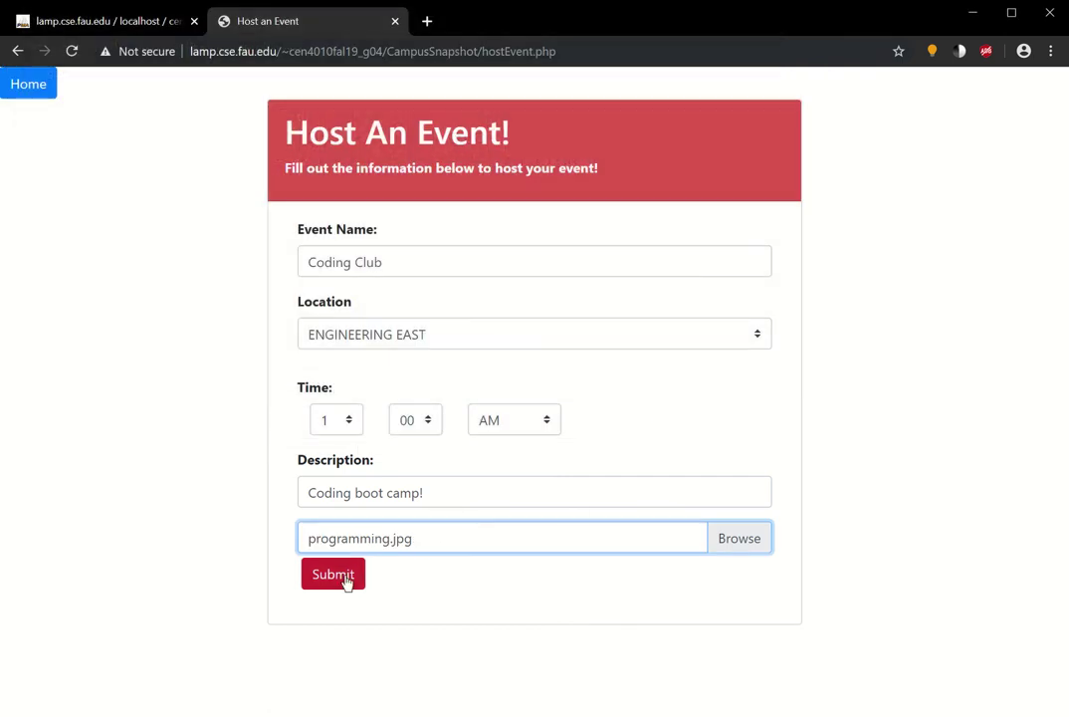
# - Submit the Coding Club event, then sort events by location and back to Most Recent
pyautogui.click(344, 580)
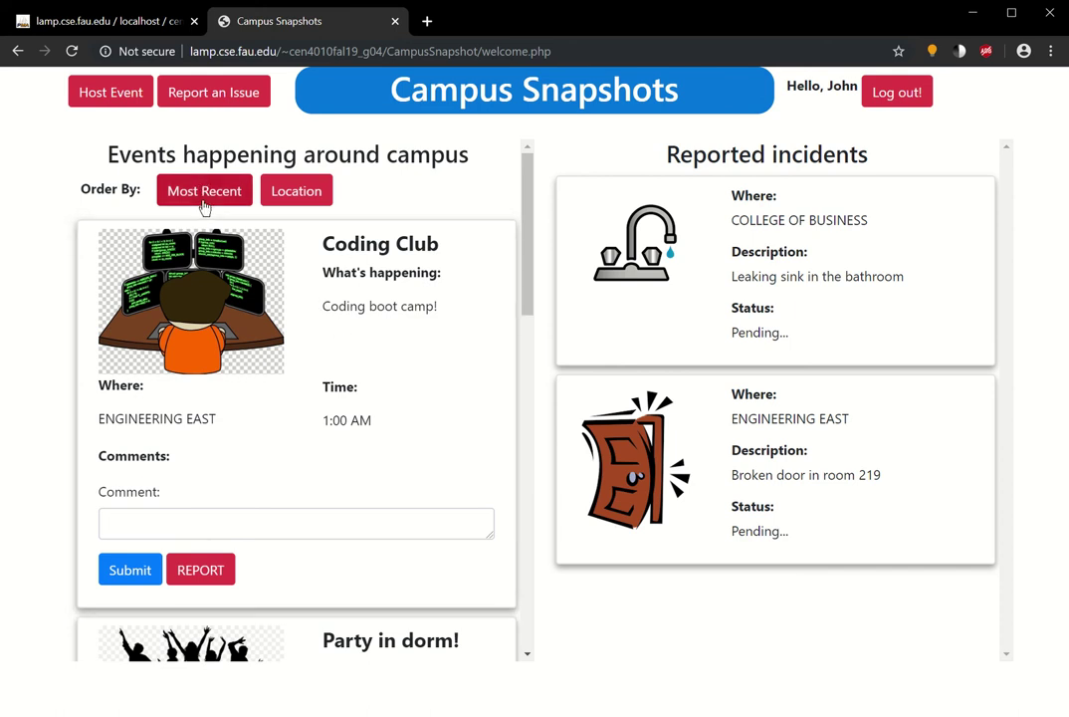
pyautogui.click(304, 199)
pyautogui.scroll(-3, 210, 384)
pyautogui.scroll(5, 393, 539)
pyautogui.scroll(-10, 246, 509)
pyautogui.scroll(10, 246, 506)
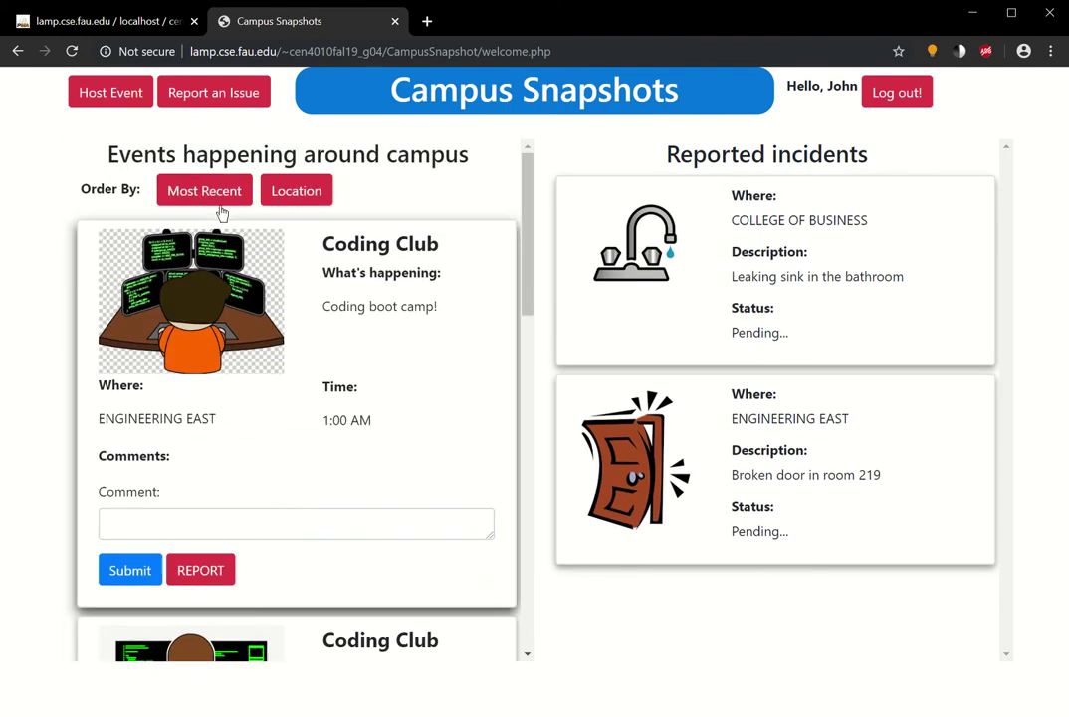
pyautogui.click(221, 210)
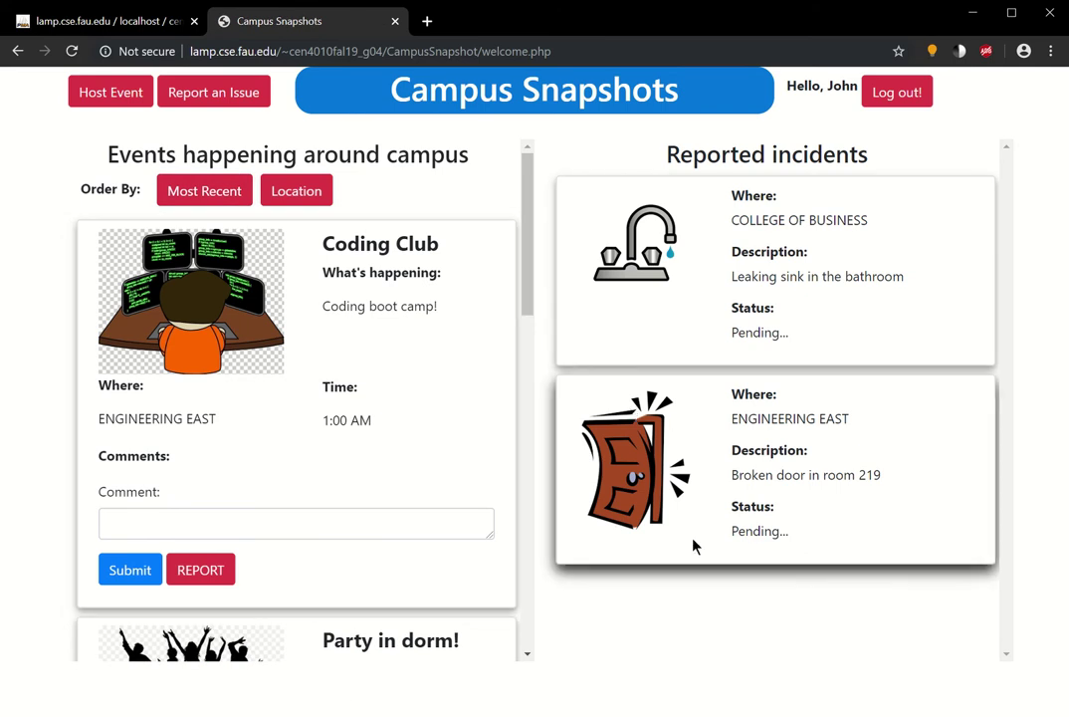
# - Log out, go to the Admin login page, and enter the administrator's e-mail and password
pyautogui.click(904, 93)
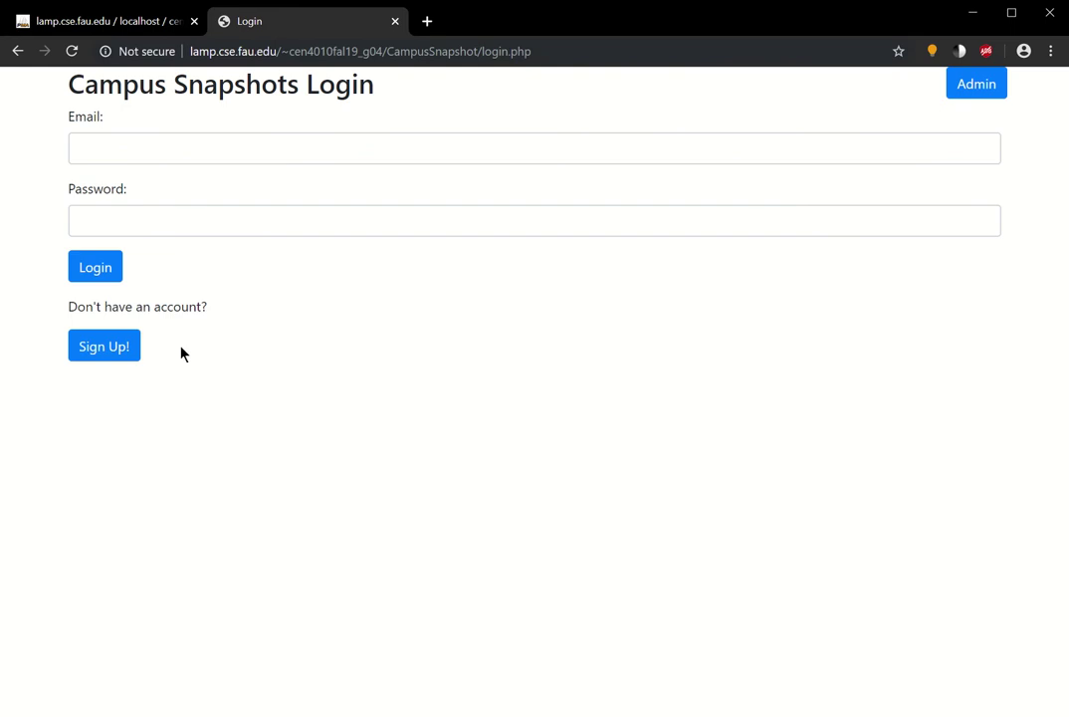
pyautogui.click(964, 88)
pyautogui.click(359, 145)
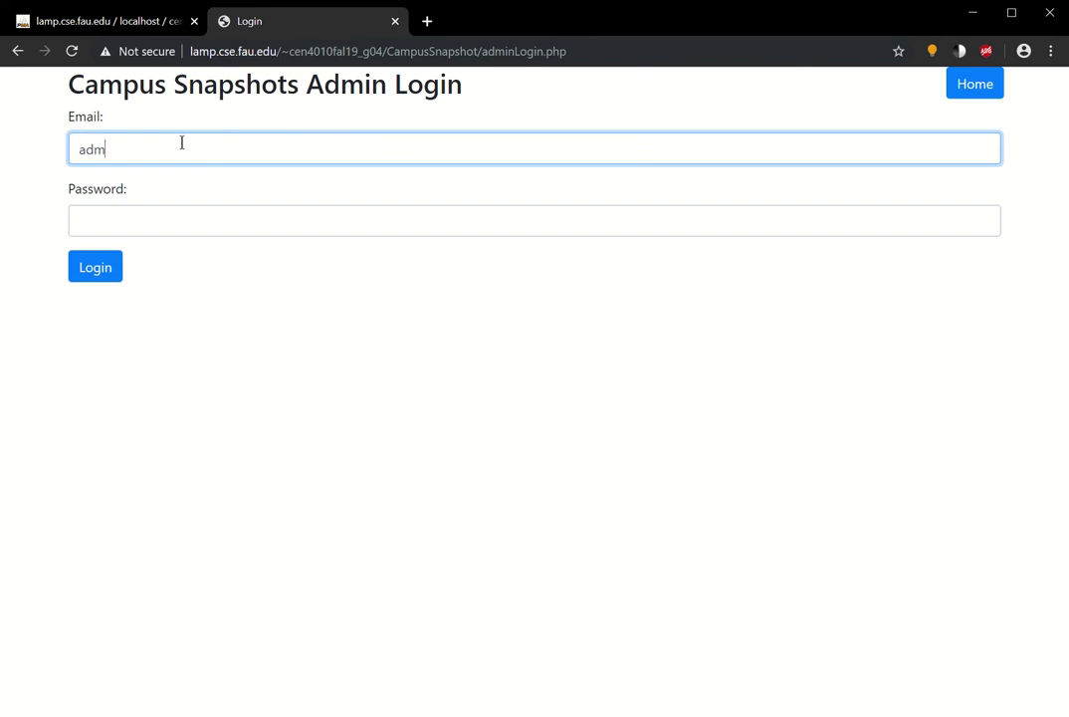
pyautogui.click(139, 218)
pyautogui.write('••••••')
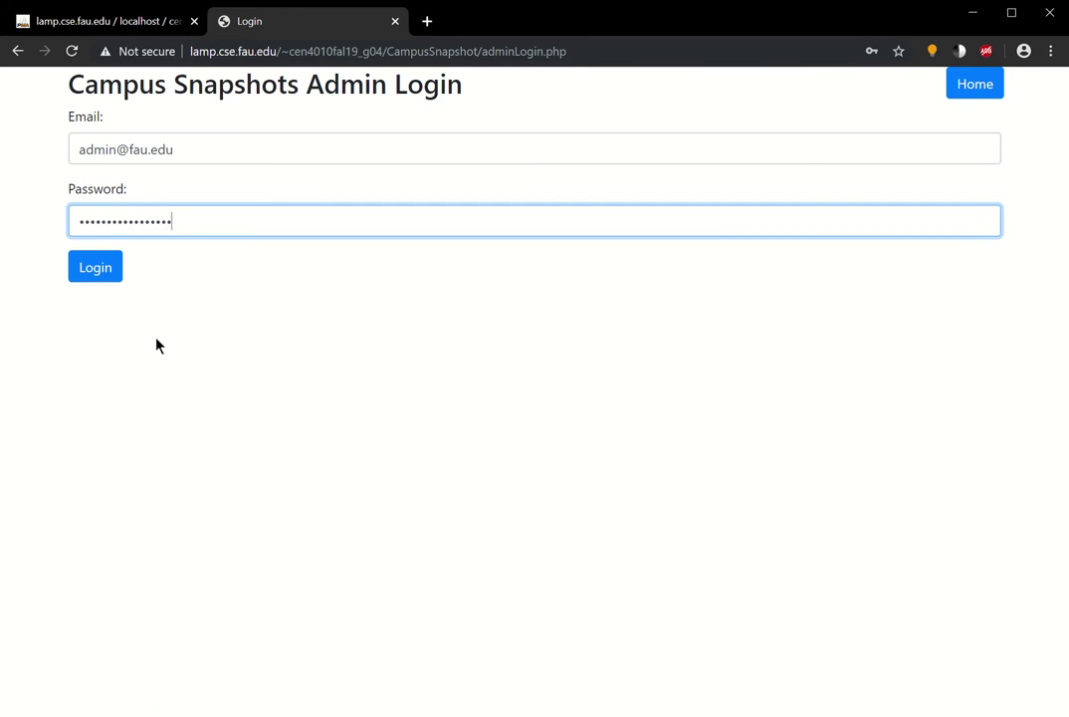
# - Log in as administrator and scroll the events list to the reported Party in dorm! event
pyautogui.click(106, 275)
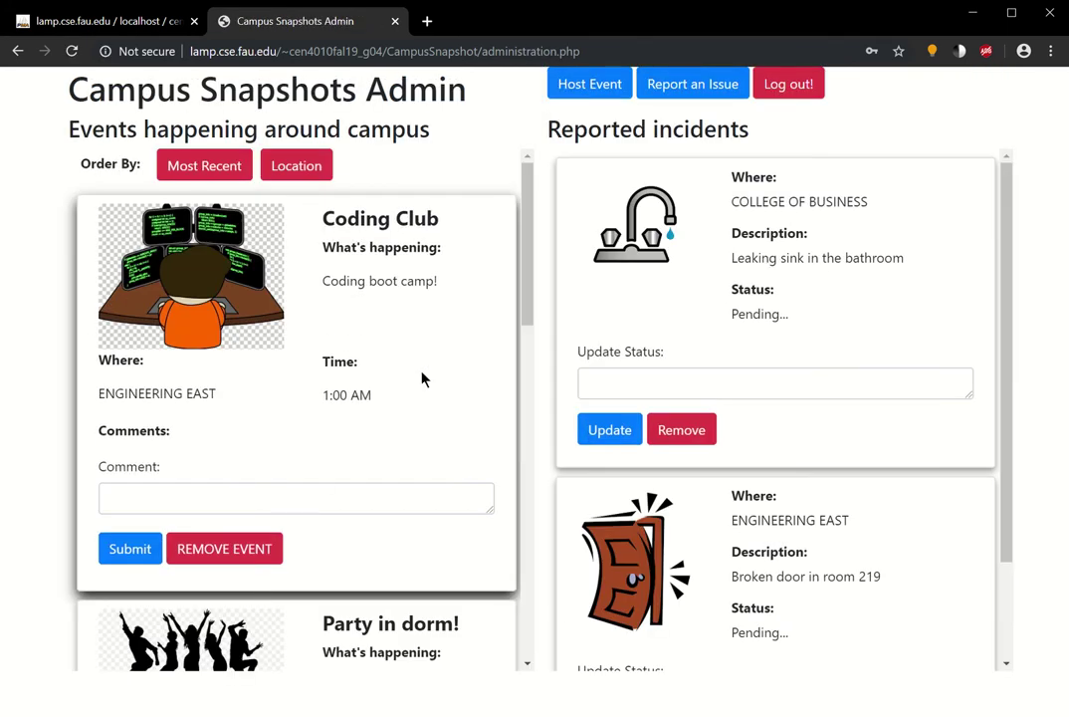
pyautogui.scroll(-2, 423, 377)
pyautogui.scroll(-8, 286, 473)
pyautogui.scroll(10, 282, 467)
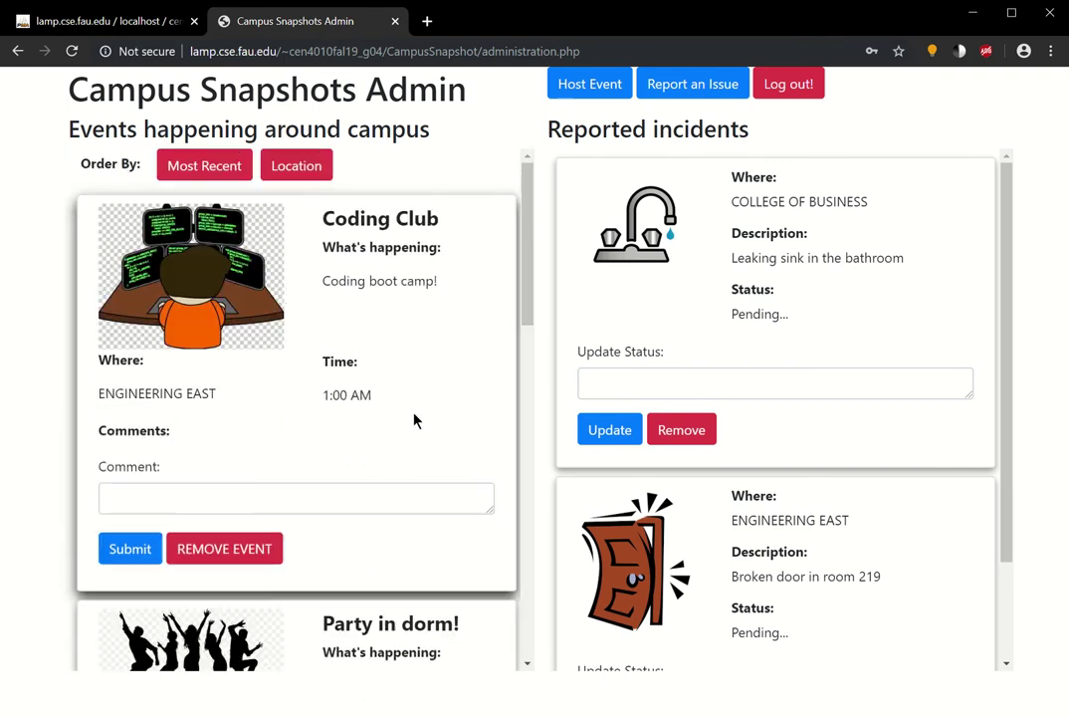
pyautogui.scroll(-4, 379, 472)
pyautogui.scroll(1, 350, 311)
pyautogui.scroll(-4, 398, 329)
# - Highlight the EVENT REPORTED! label, then switch back to the phpMyAdmin tab
pyautogui.moveTo(410, 321); pyautogui.dragTo(293, 343)
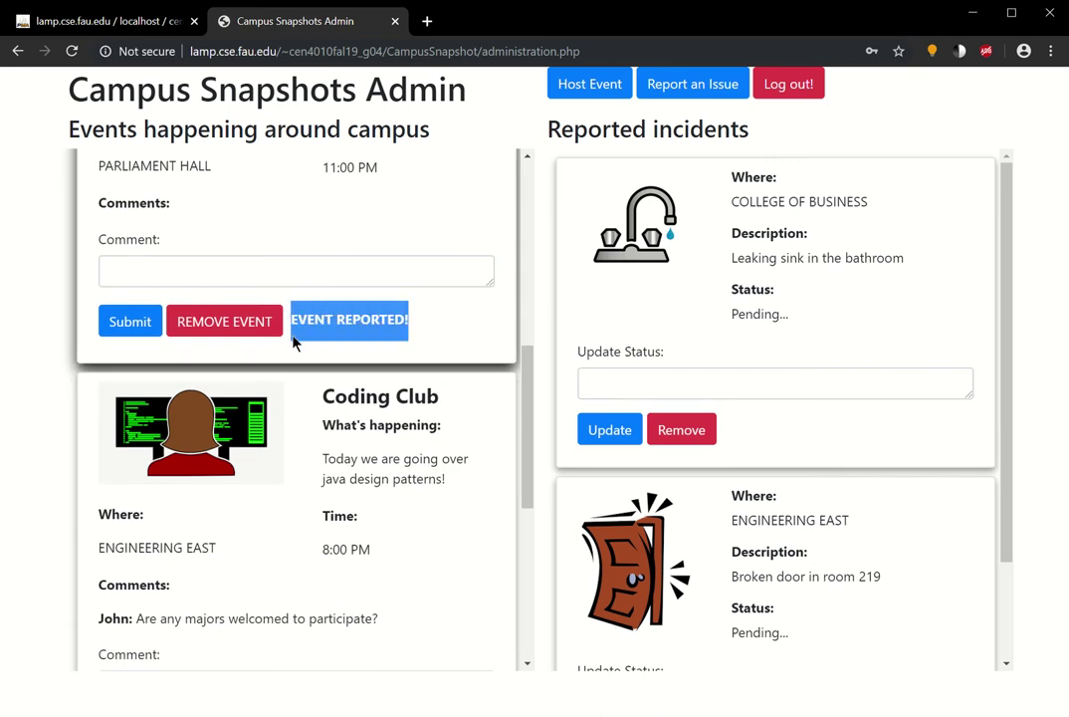
pyautogui.click(417, 330)
pyautogui.moveTo(411, 326); pyautogui.dragTo(324, 342)
pyautogui.click(391, 310)
pyautogui.scroll(1, 299, 398)
pyautogui.click(110, 20)
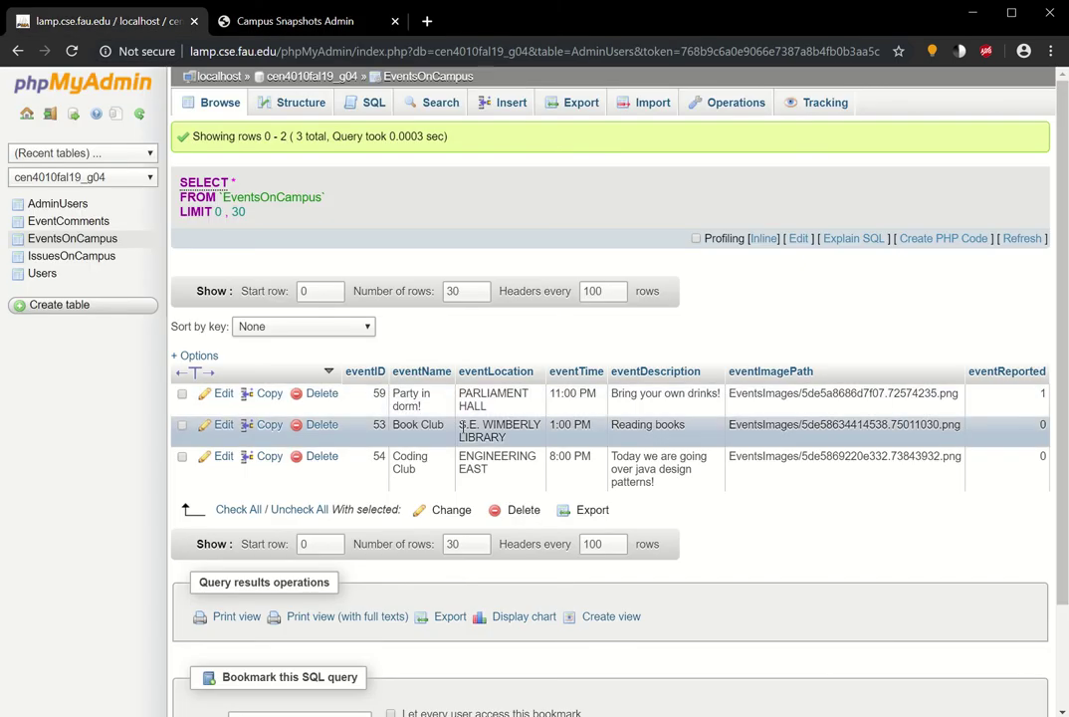
# - Reload EventsOnCampus to list four events, including the new Coding Club row 60
pyautogui.doubleClick(1040, 394)
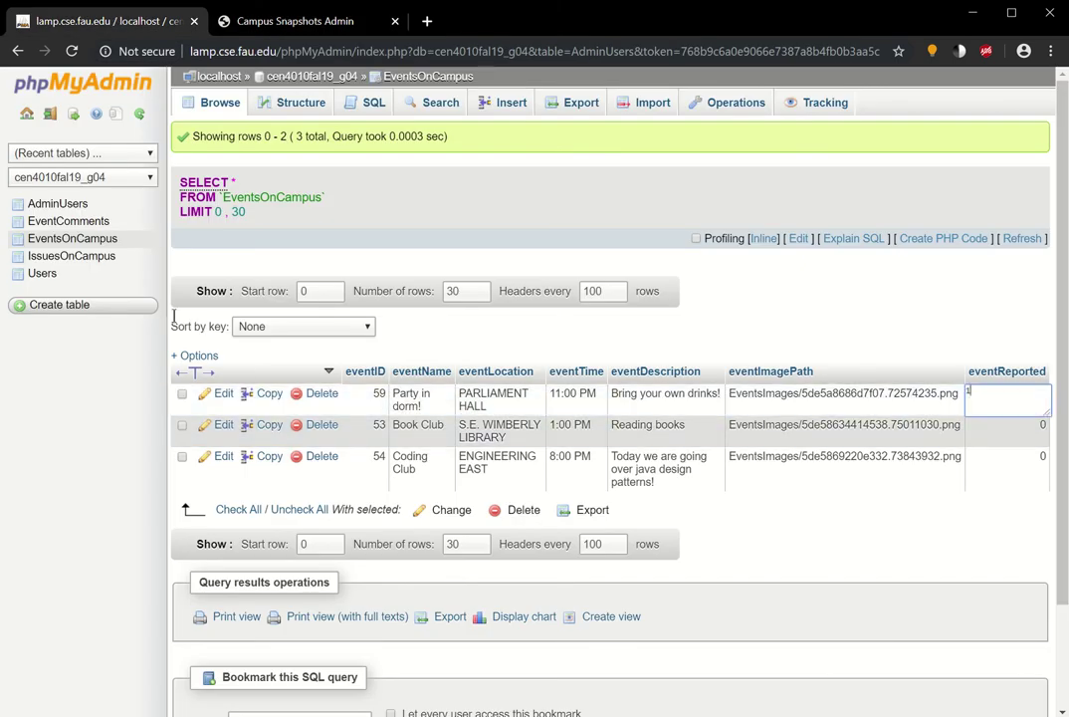
pyautogui.click(63, 240)
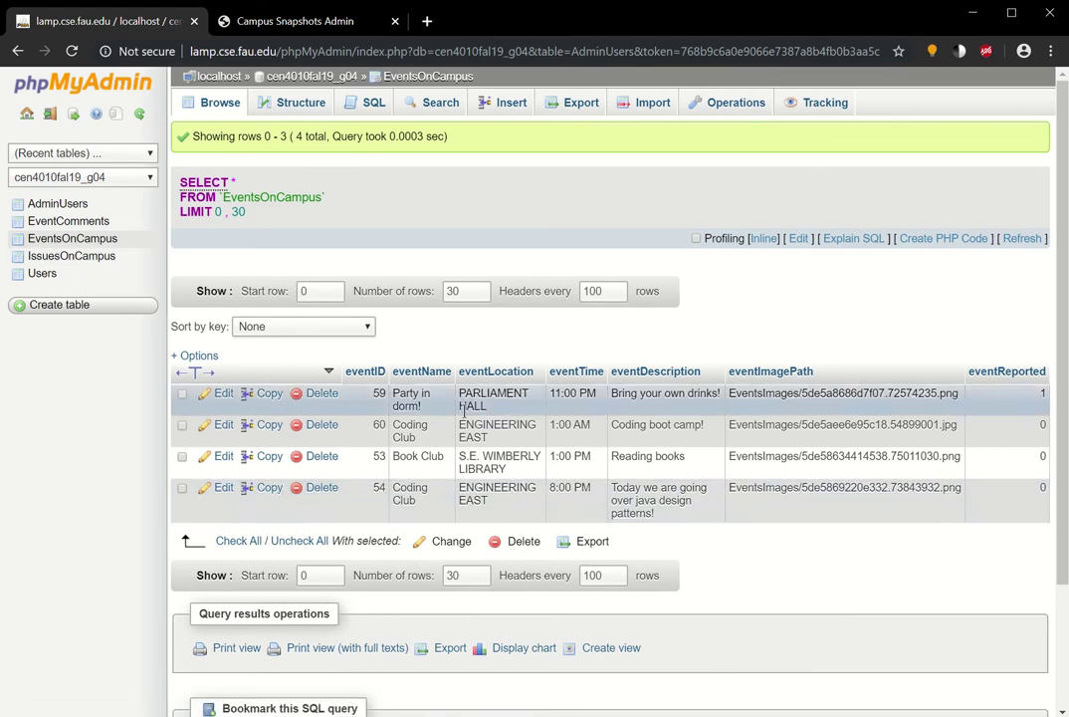
pyautogui.moveTo(1037, 392); pyautogui.dragTo(1035, 392)
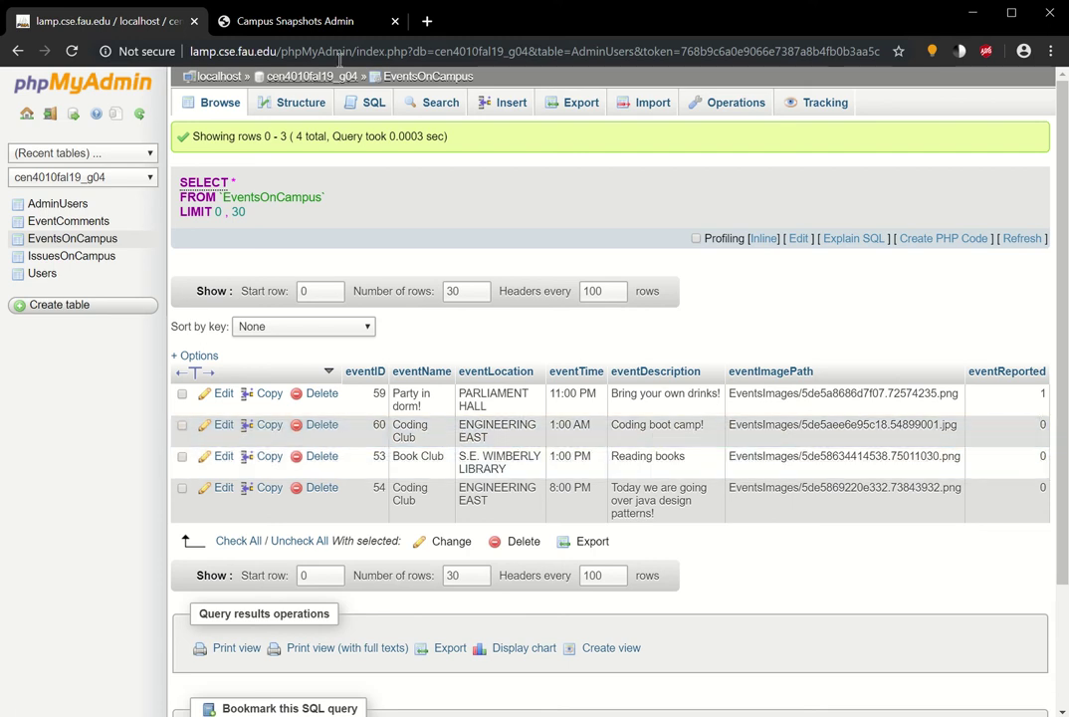
# - On the Campus Snapshots admin page, remove the 'Party in dorm!' event
pyautogui.click(289, 21)
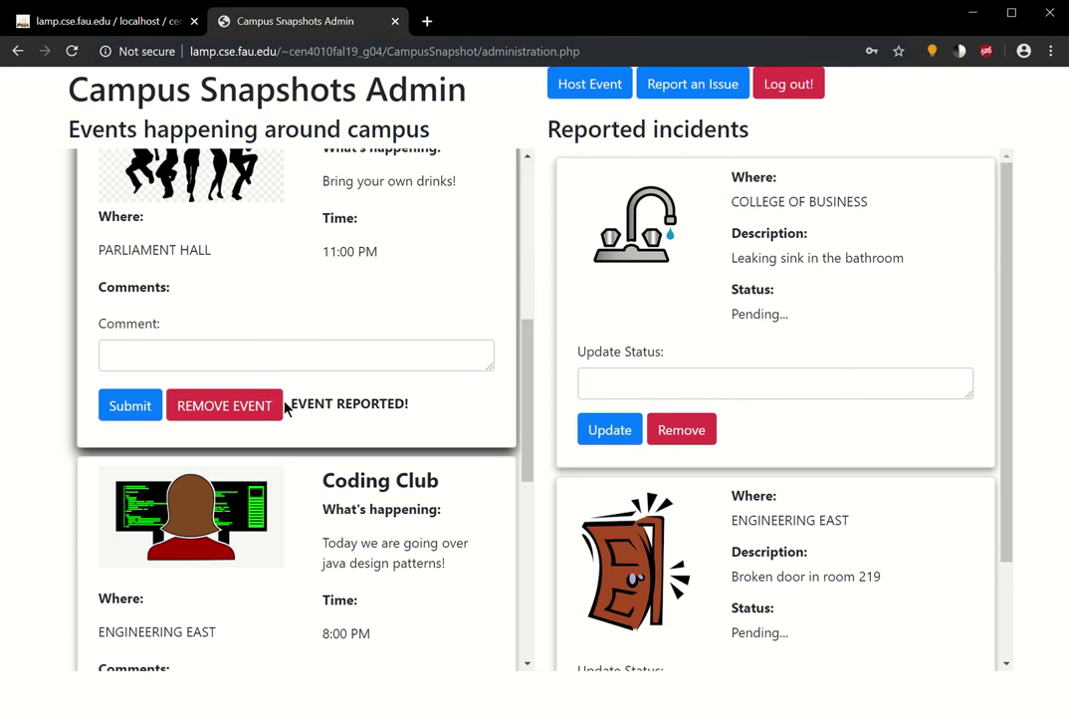
pyautogui.scroll(-1, 295, 410)
pyautogui.scroll(2, 264, 398)
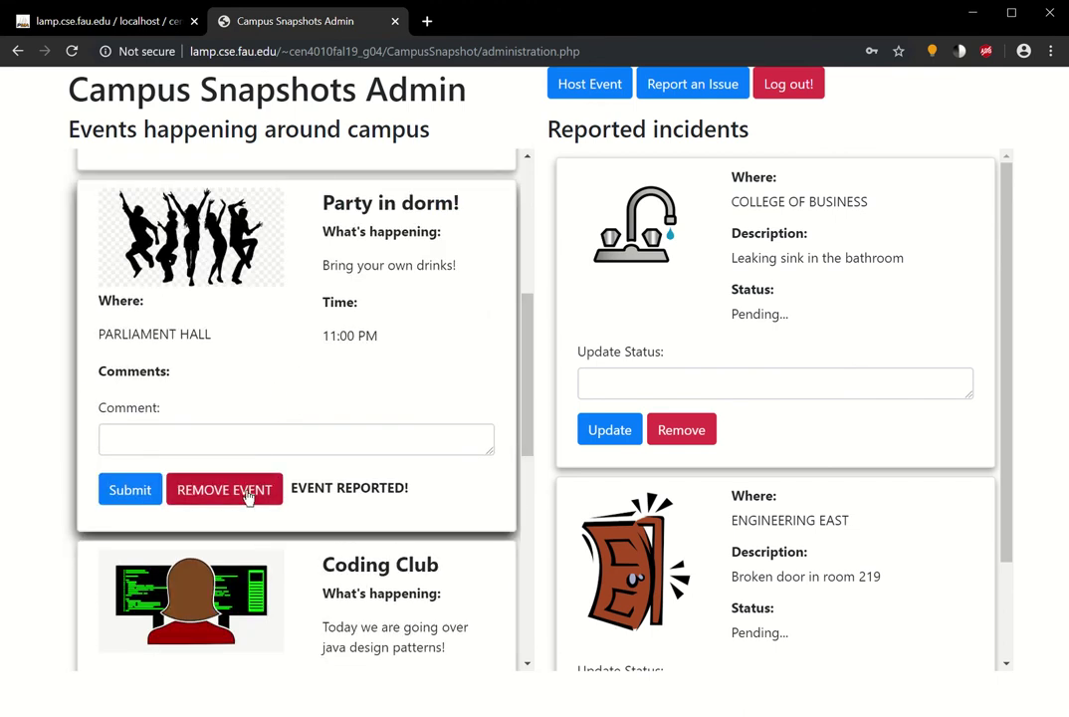
pyautogui.click(249, 494)
pyautogui.scroll(-3, 371, 537)
pyautogui.scroll(-3, 374, 520)
pyautogui.scroll(6, 369, 505)
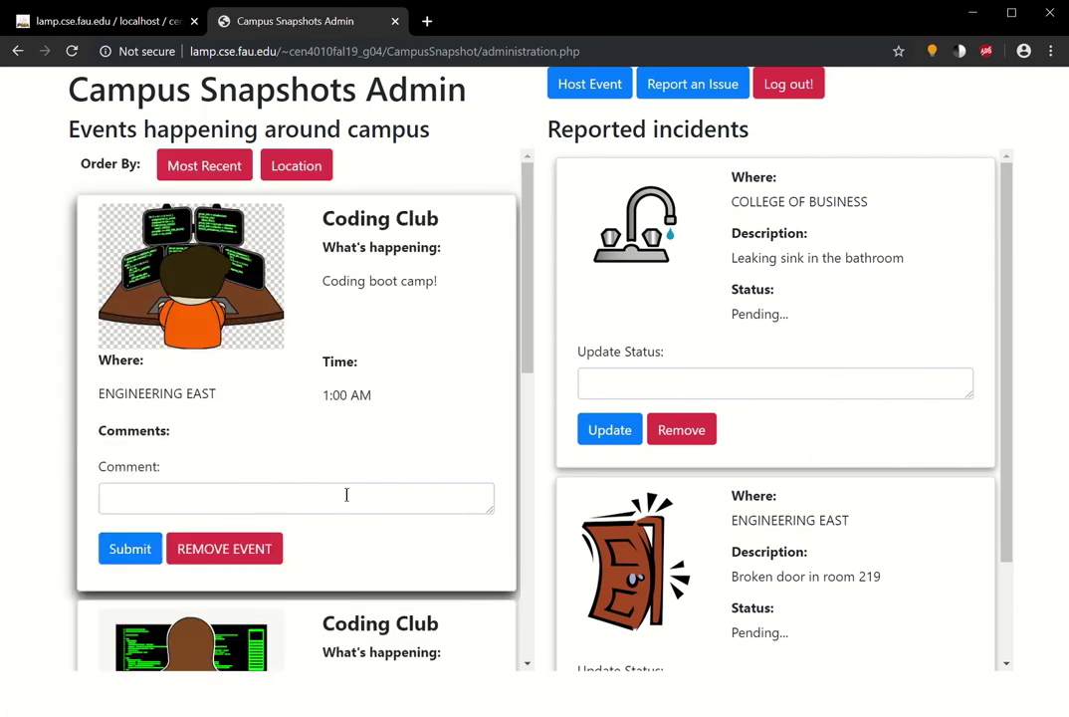
# - Reload EventsOnCampus in phpMyAdmin to confirm only three events remain, then return to the admin page
pyautogui.click(99, 21)
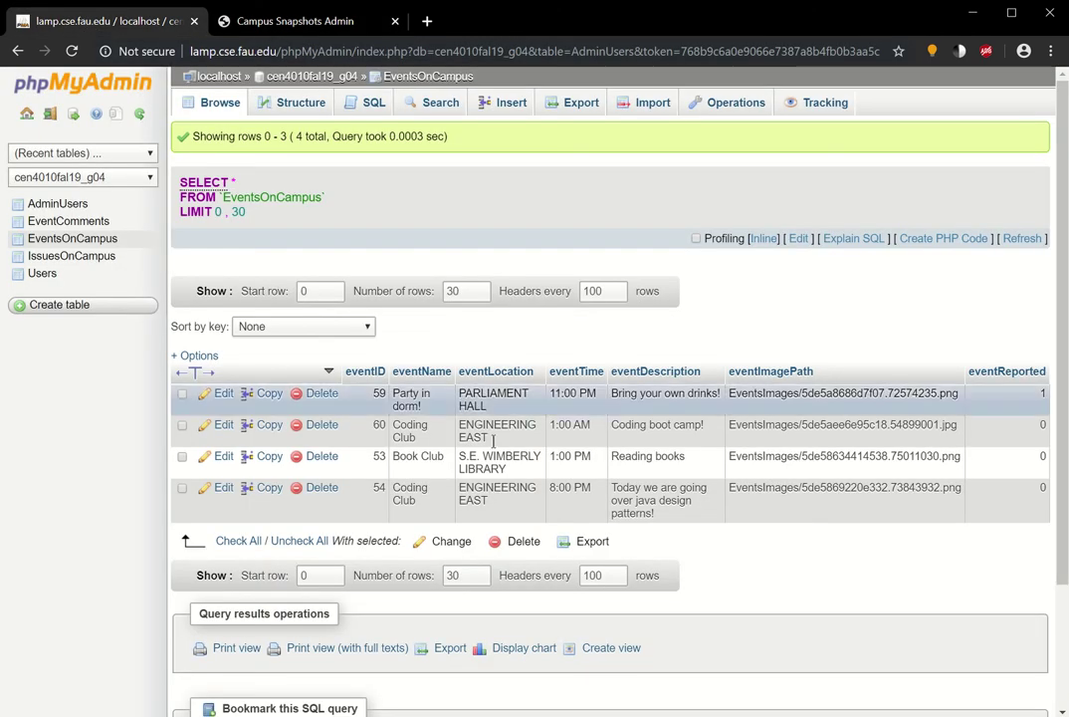
pyautogui.click(83, 242)
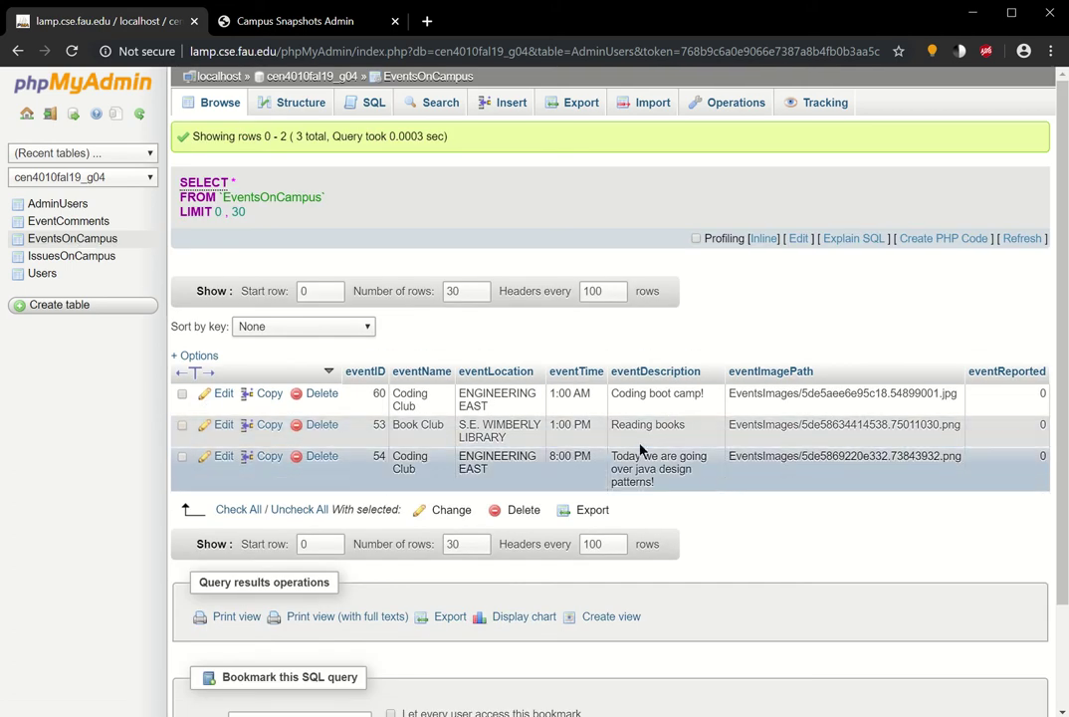
pyautogui.click(260, 20)
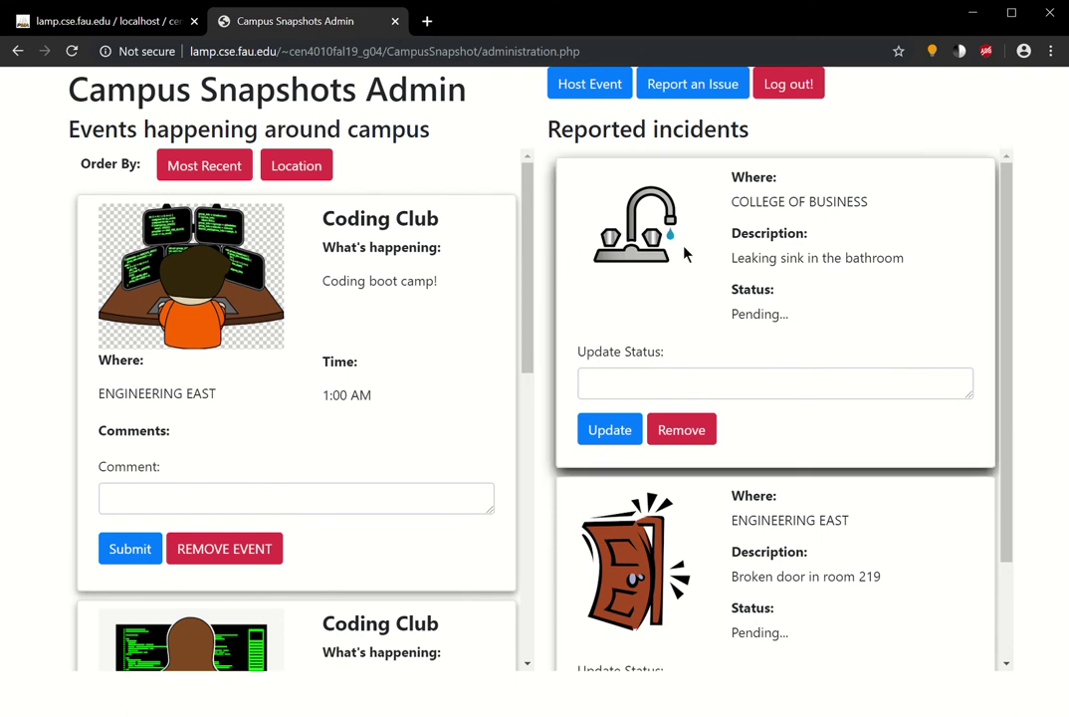
# - Update the leaking-sink incident's status to 'Plumbers are on scene. Please avoid the area!'
pyautogui.scroll(-2, 875, 284)
pyautogui.scroll(2, 876, 284)
pyautogui.click(787, 383)
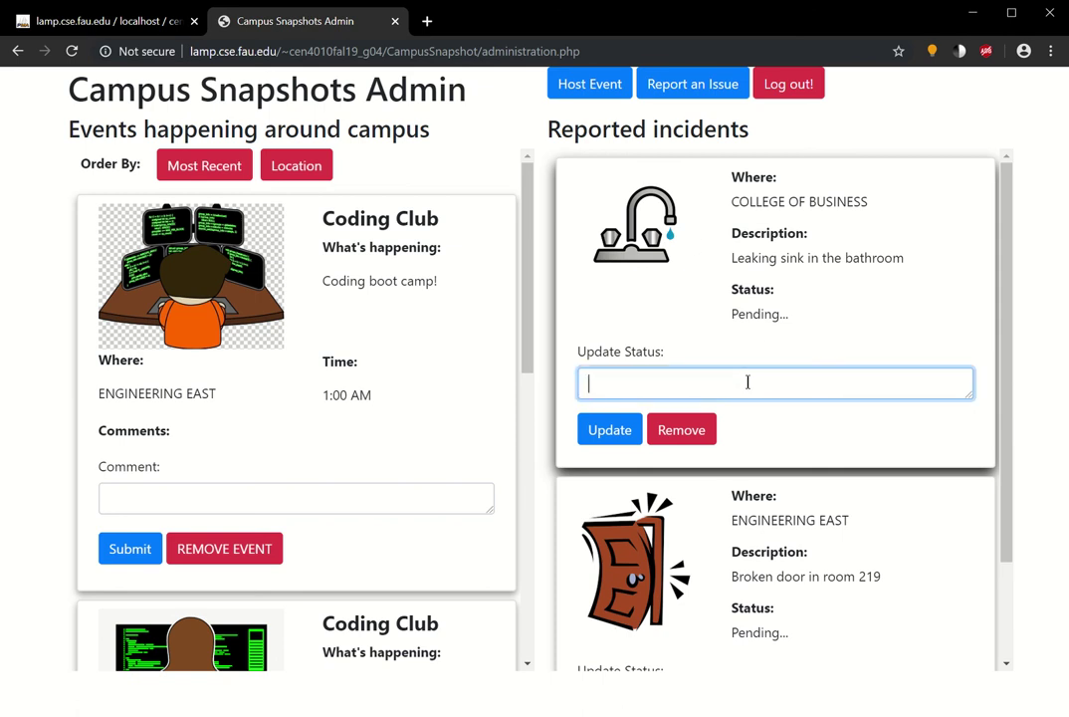
pyautogui.write('Plumbers are')
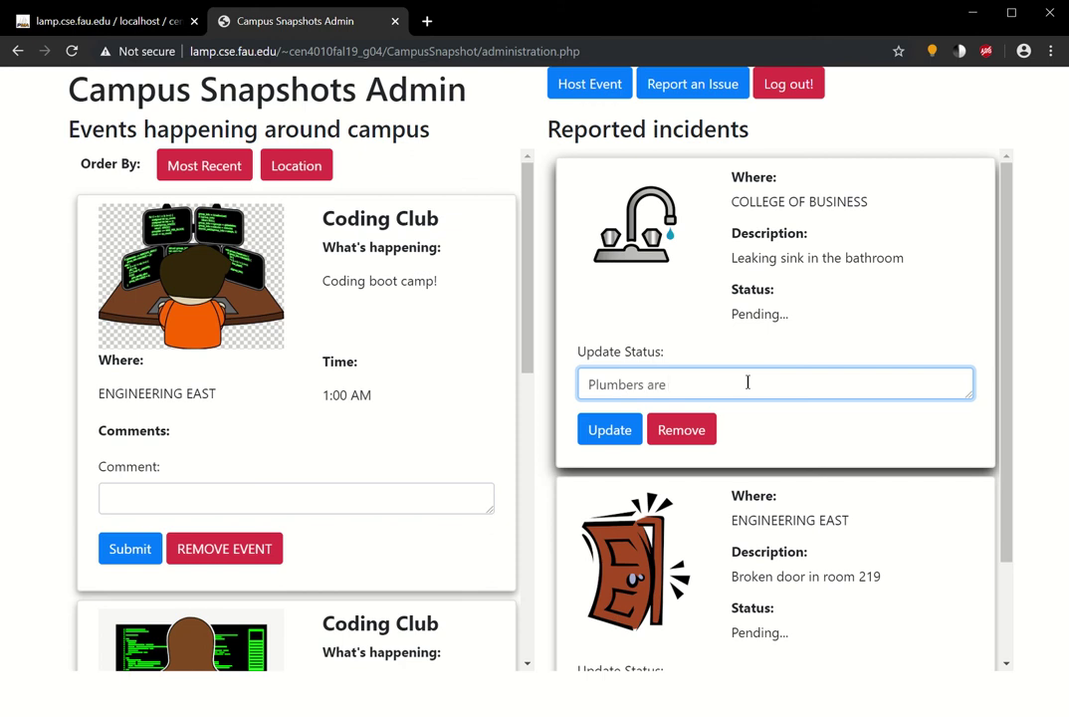
pyautogui.write(' on scene. Please avo')
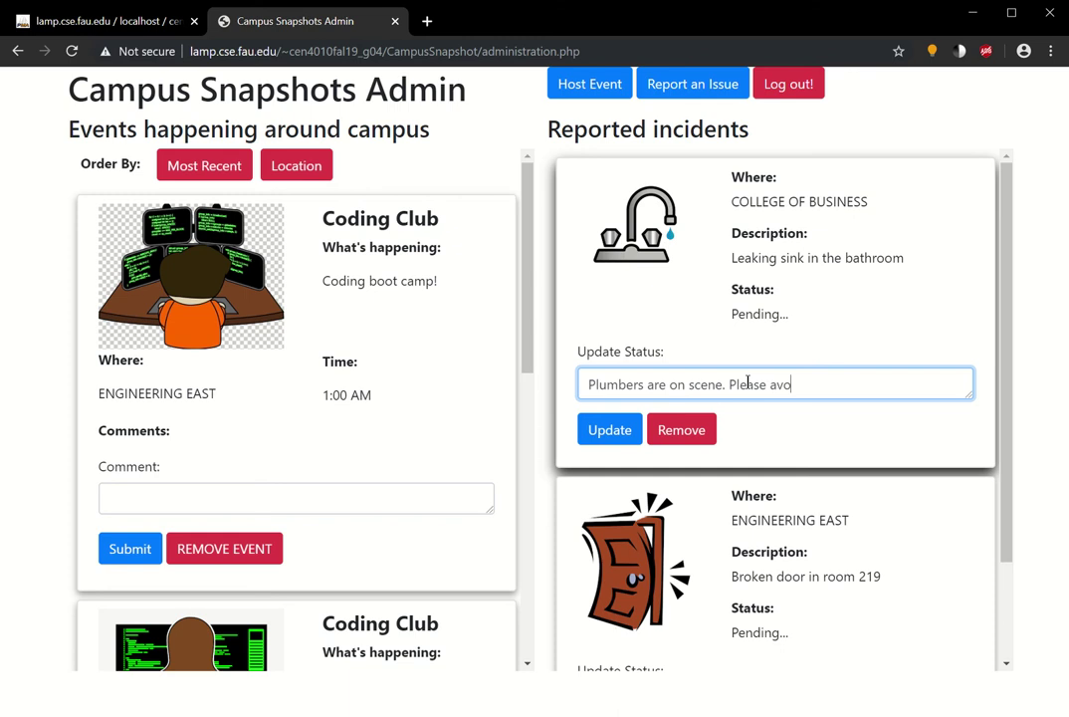
pyautogui.write('id the area!')
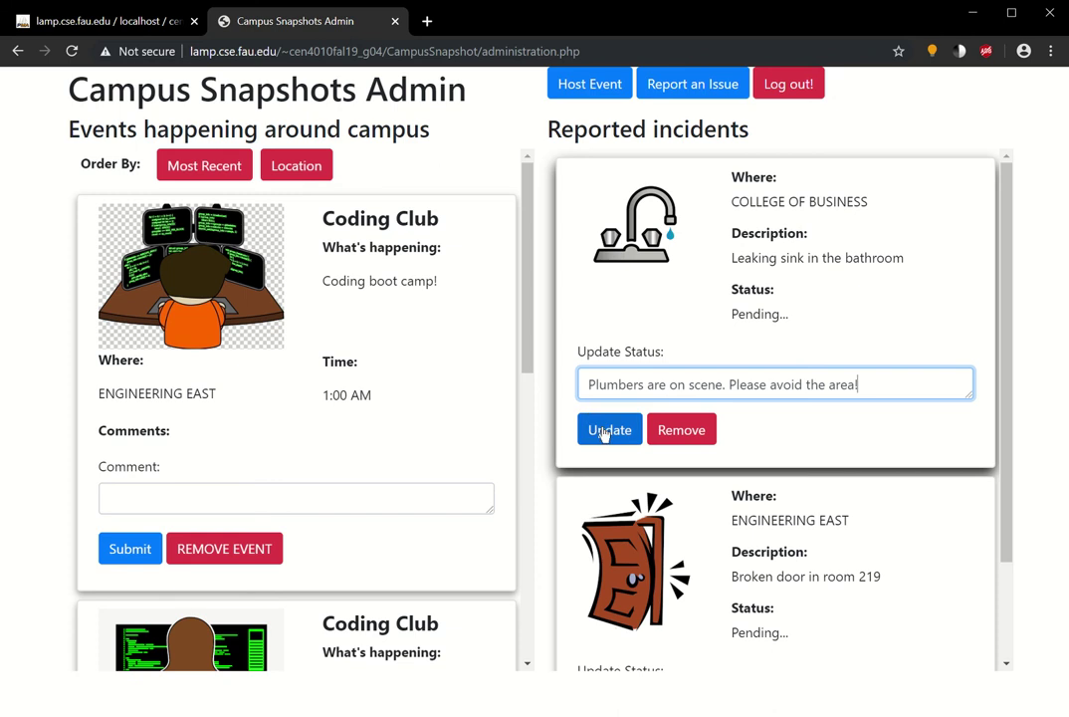
pyautogui.click(603, 430)
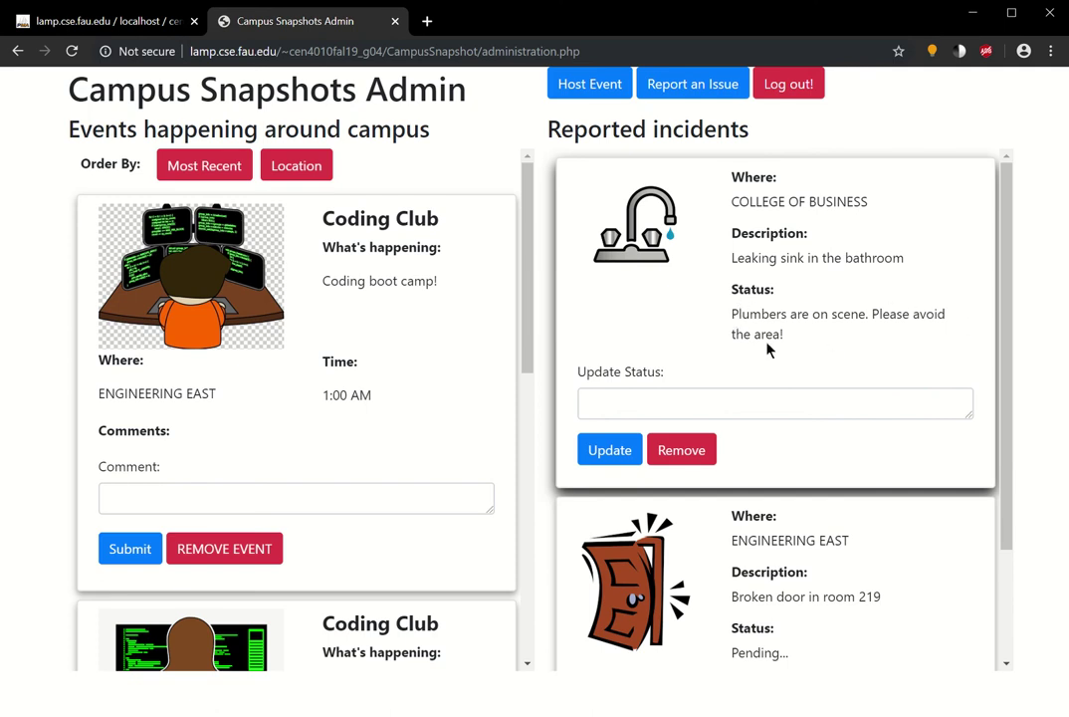
# - Open IssuesOnCampus in phpMyAdmin and inspect issue 19's new plumbers-on-scene issueStatus without changing it
pyautogui.click(131, 29)
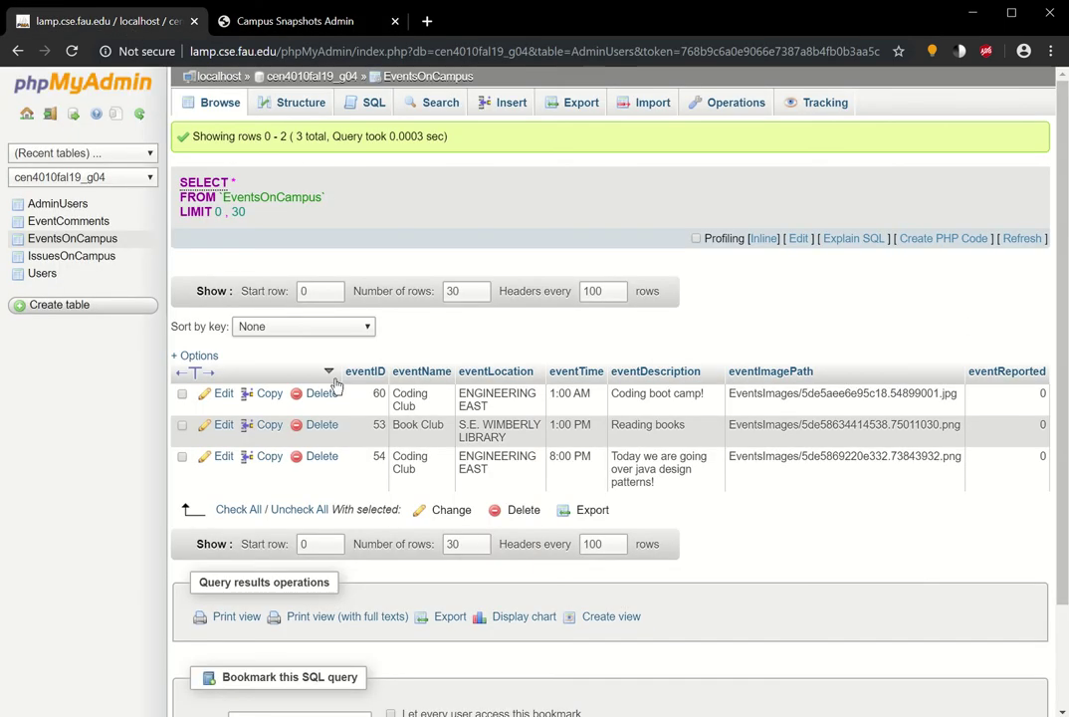
pyautogui.click(80, 257)
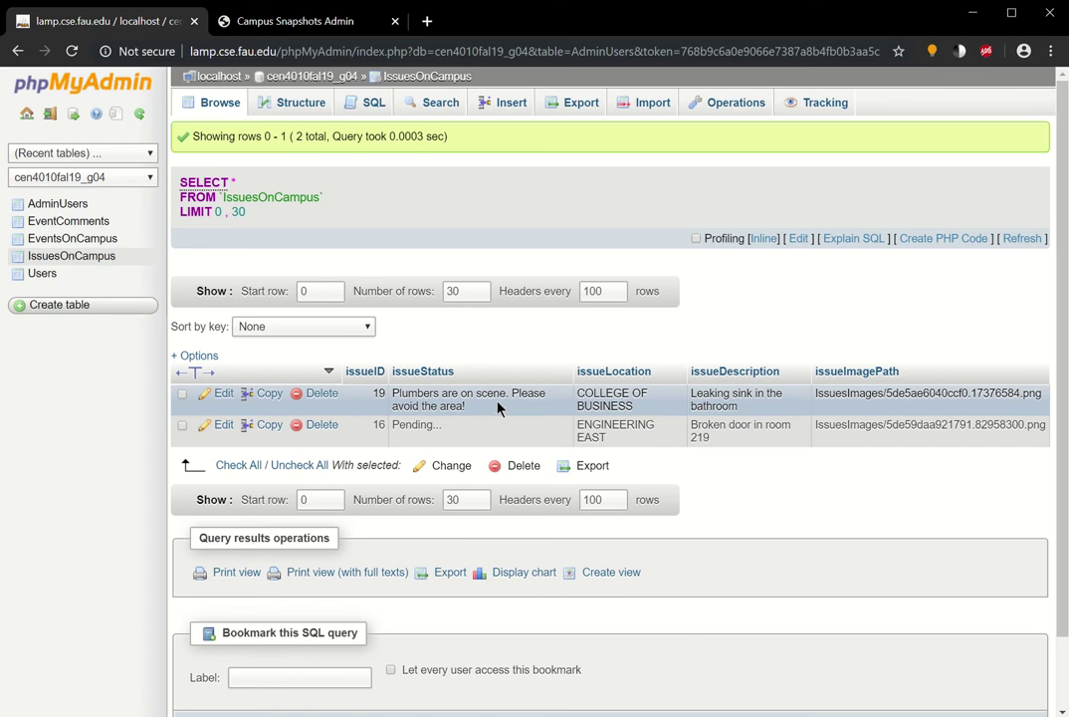
pyautogui.moveTo(393, 391); pyautogui.dragTo(476, 406)
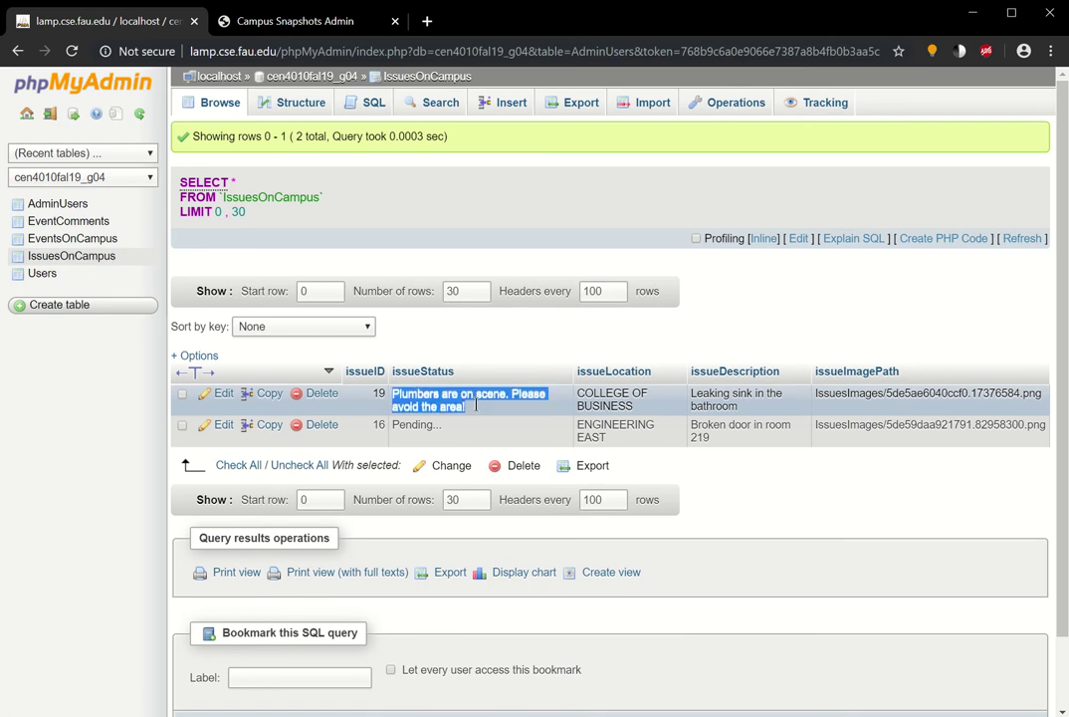
pyautogui.doubleClick(475, 405)
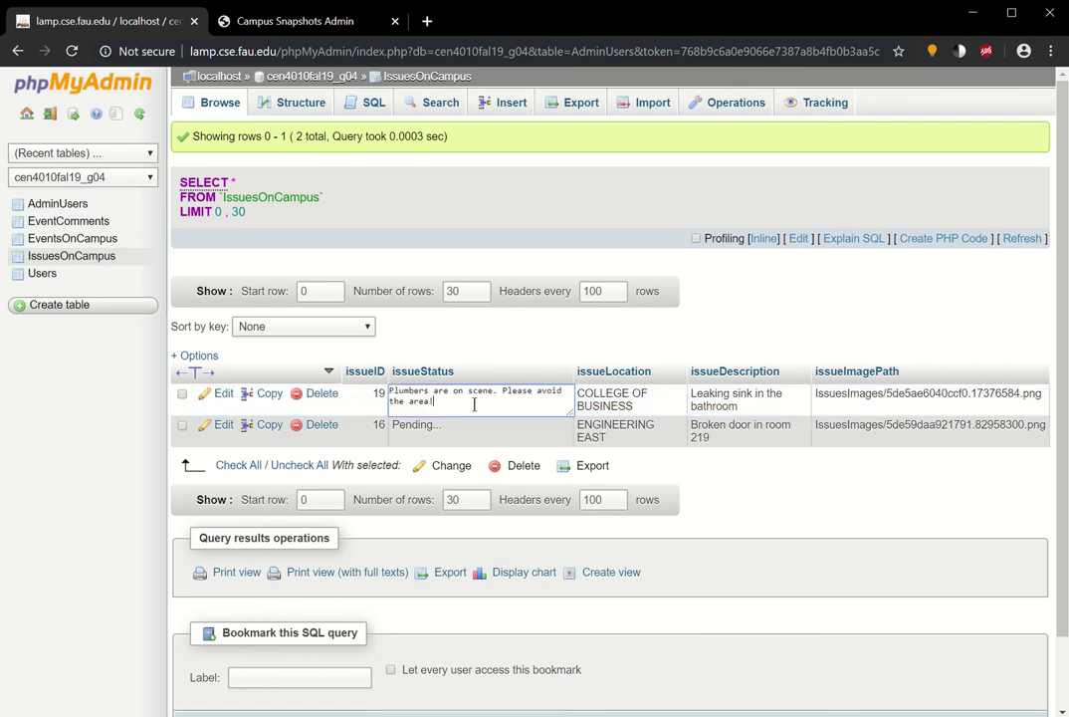
pyautogui.click(474, 343)
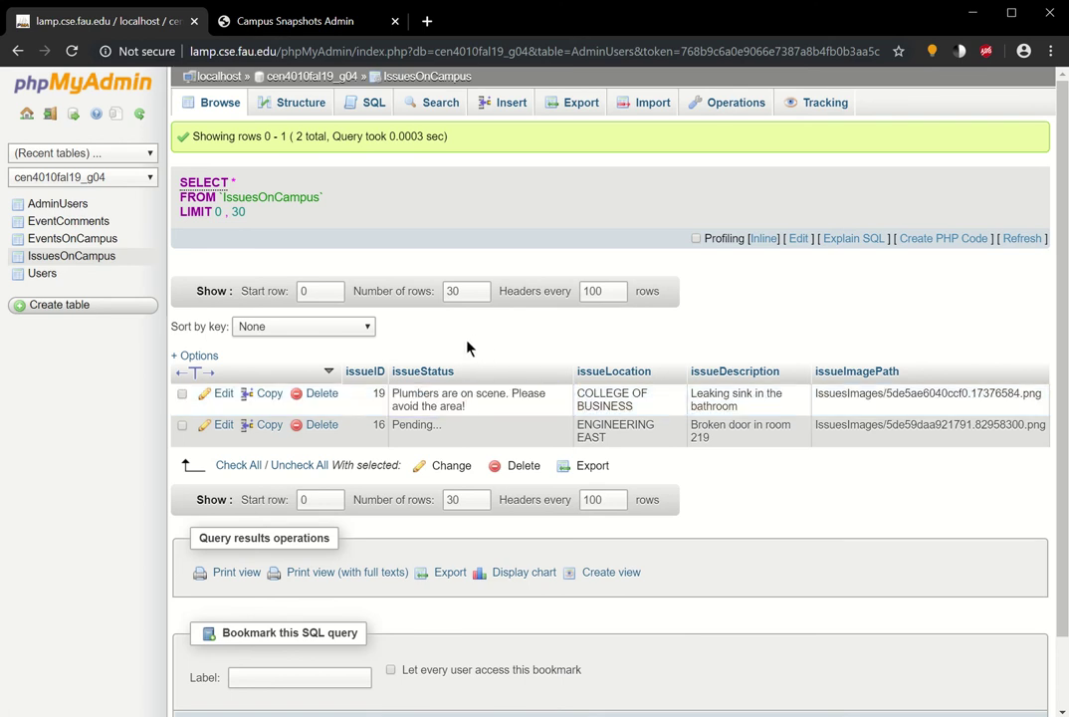
# - Update the room 219 broken-door incident's status to 'Door being replaced later today.'
pyautogui.click(309, 30)
pyautogui.scroll(-2, 761, 398)
pyautogui.click(774, 575)
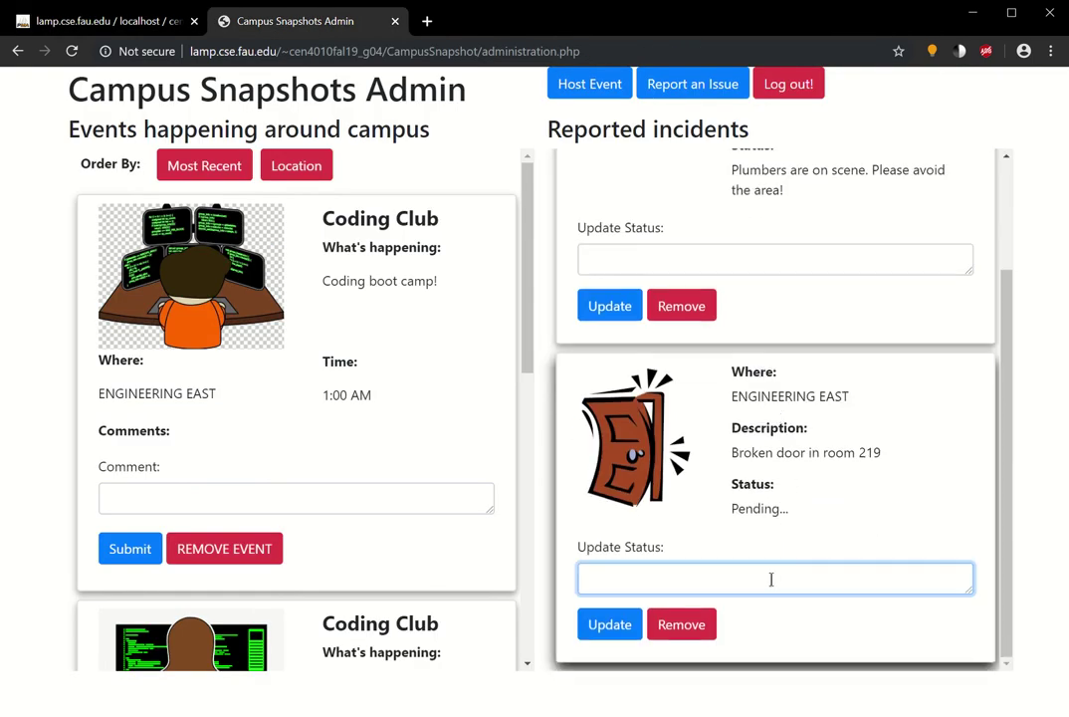
pyautogui.write('Door being replaced')
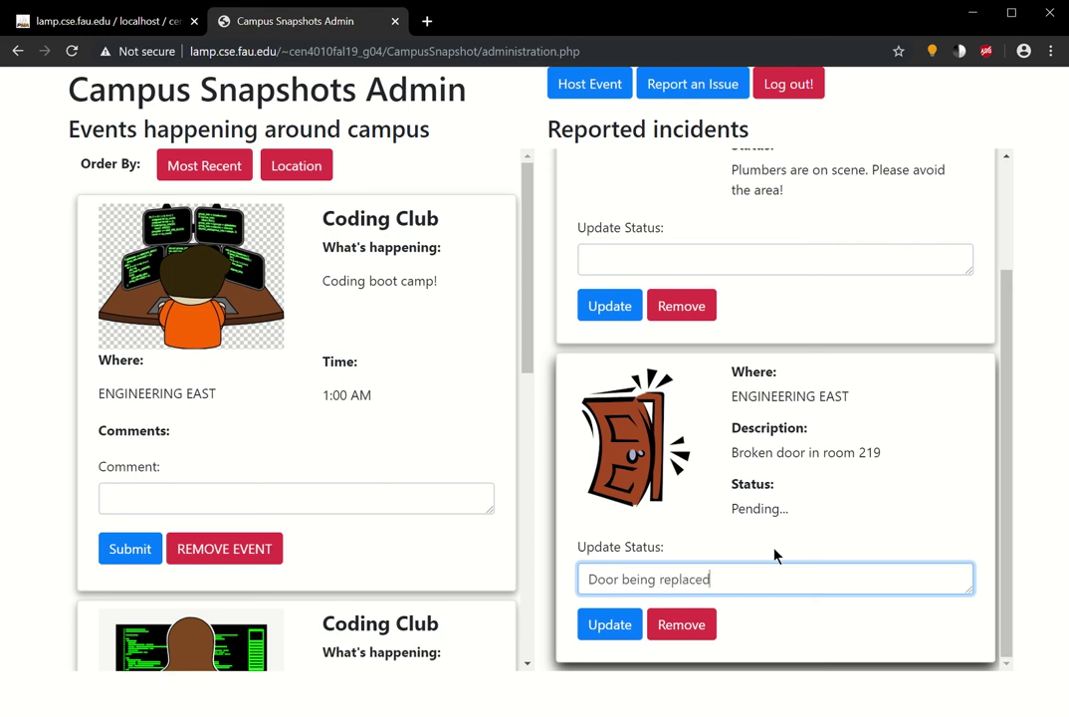
pyautogui.write(' later today.')
pyautogui.click(615, 625)
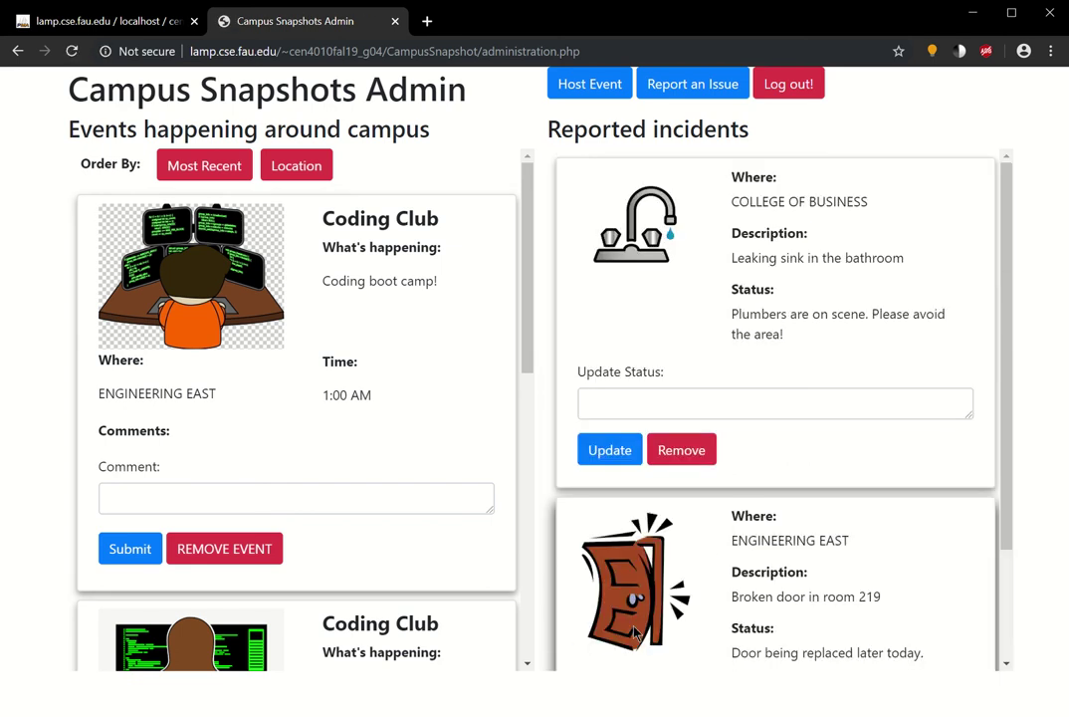
pyautogui.scroll(-3, 721, 498)
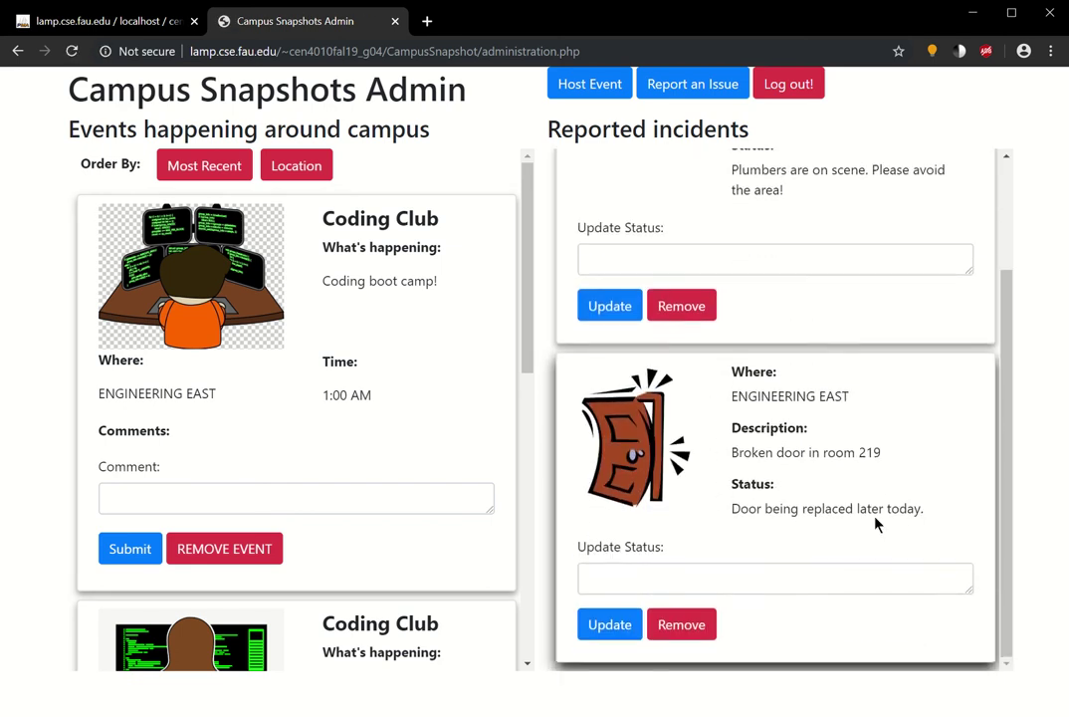
pyautogui.scroll(3, 694, 535)
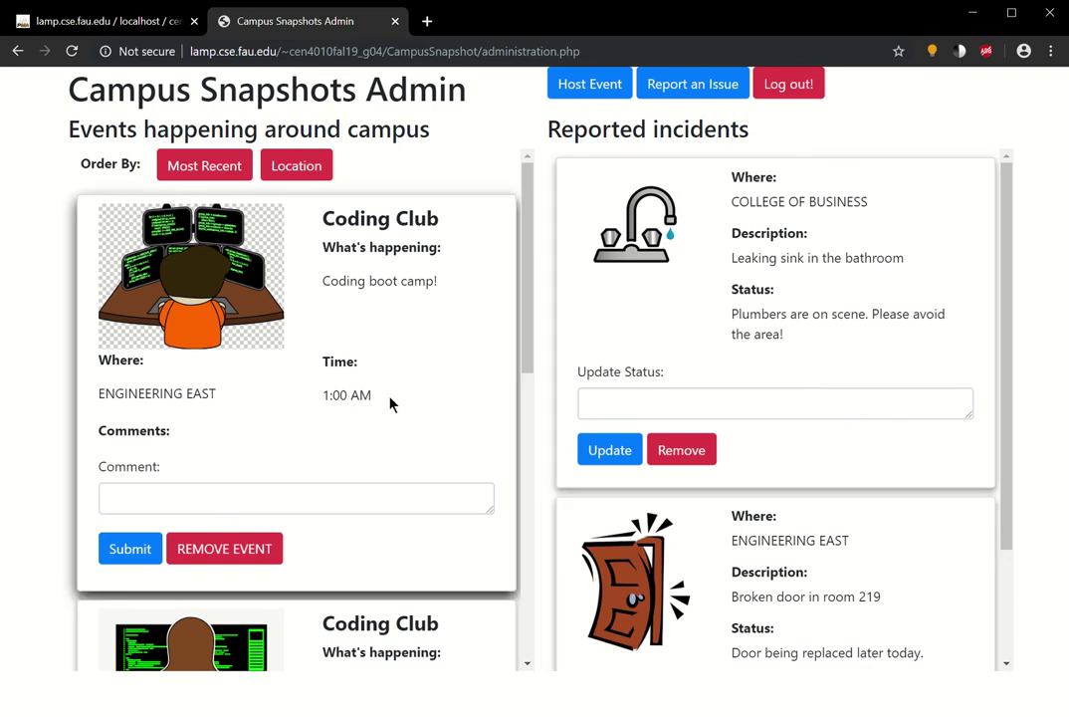
# - Log out of admin and start a sign-up with the new user's first name, last name and e-mail
pyautogui.click(780, 85)
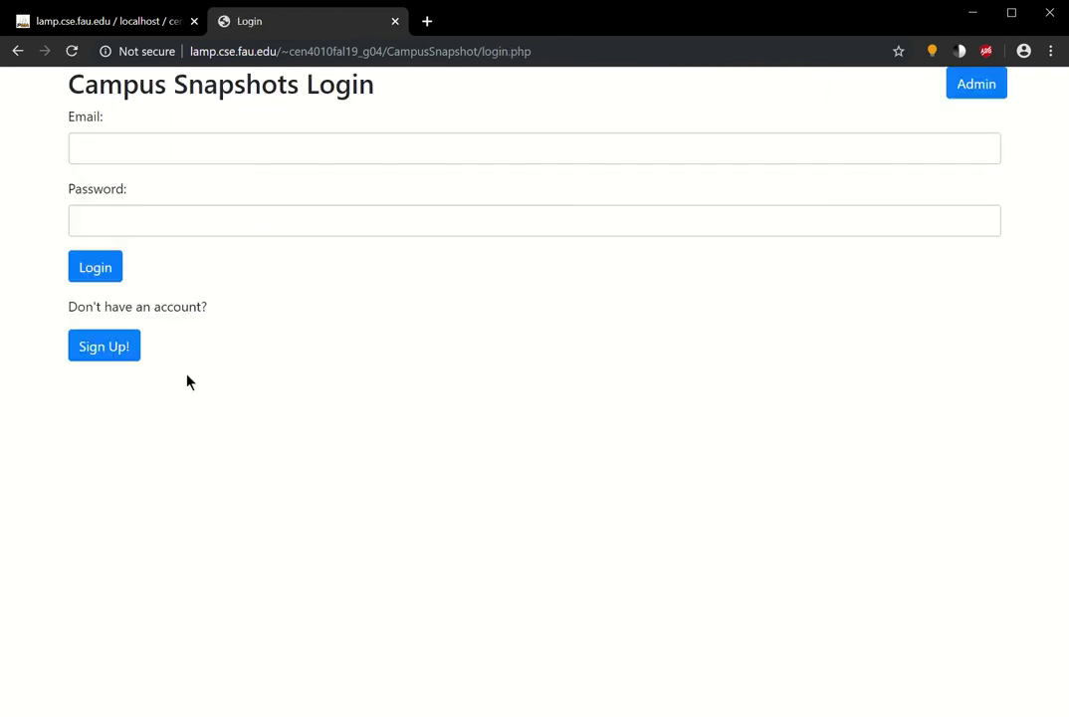
pyautogui.click(128, 347)
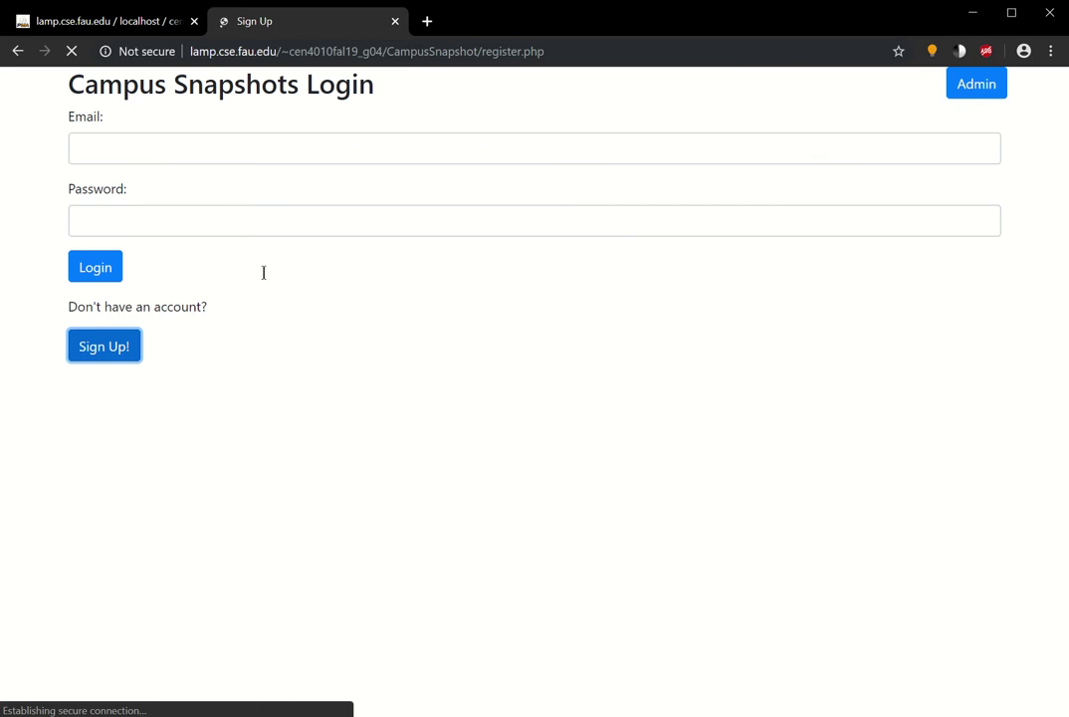
pyautogui.click(235, 159)
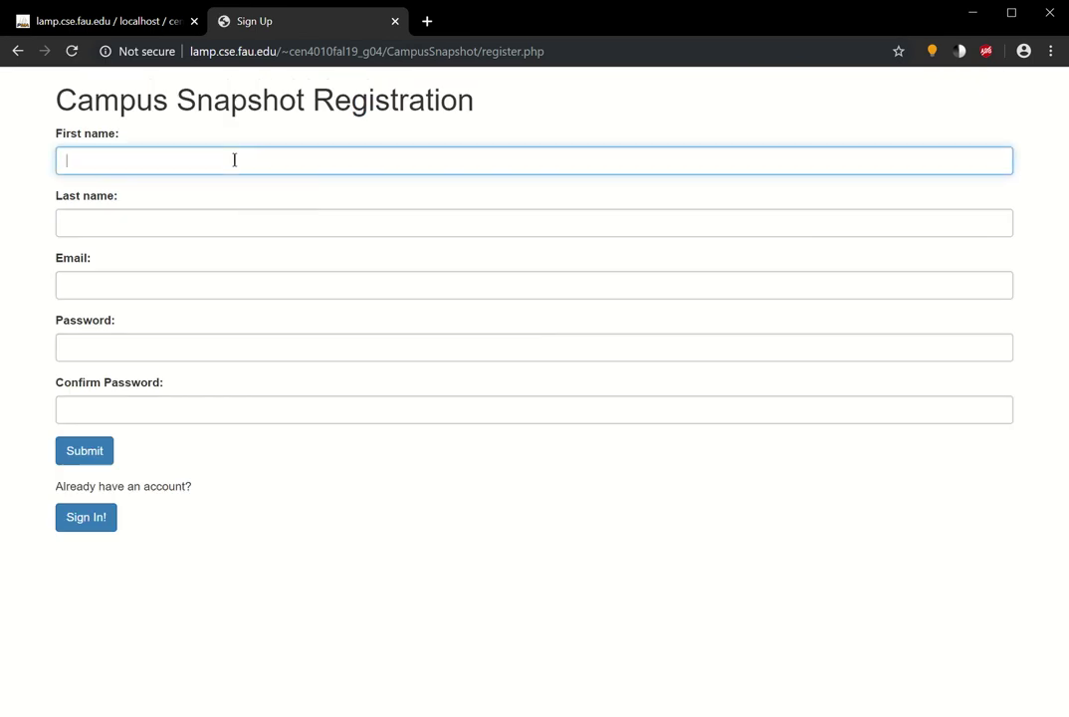
pyautogui.press('Tab')
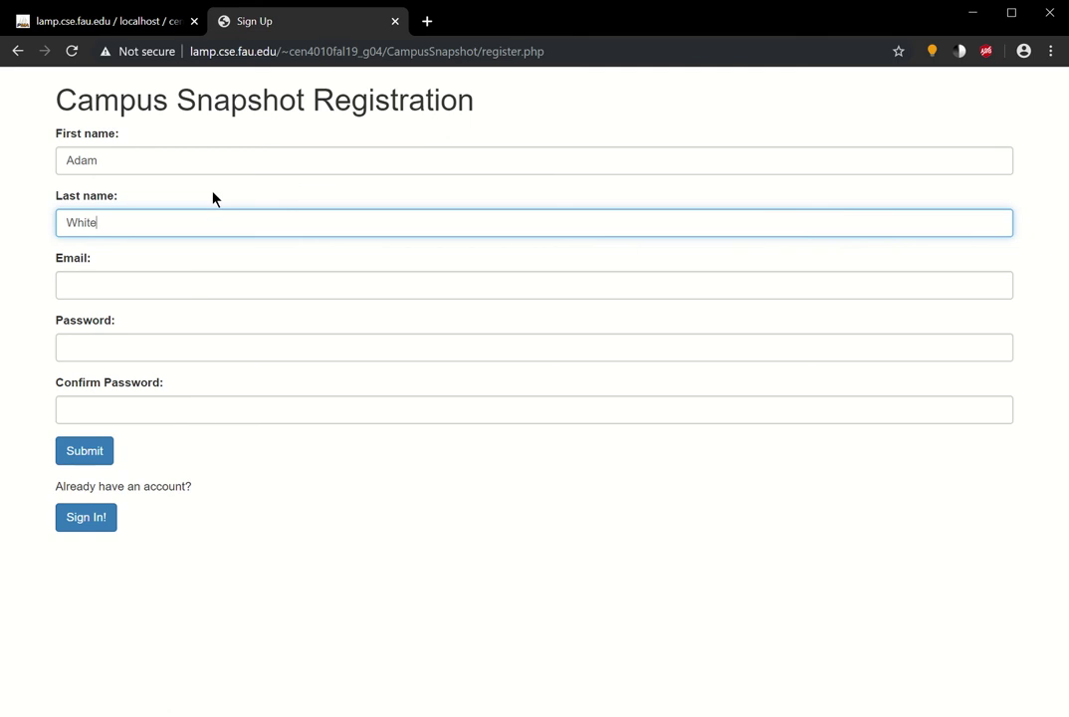
pyautogui.press('Tab')
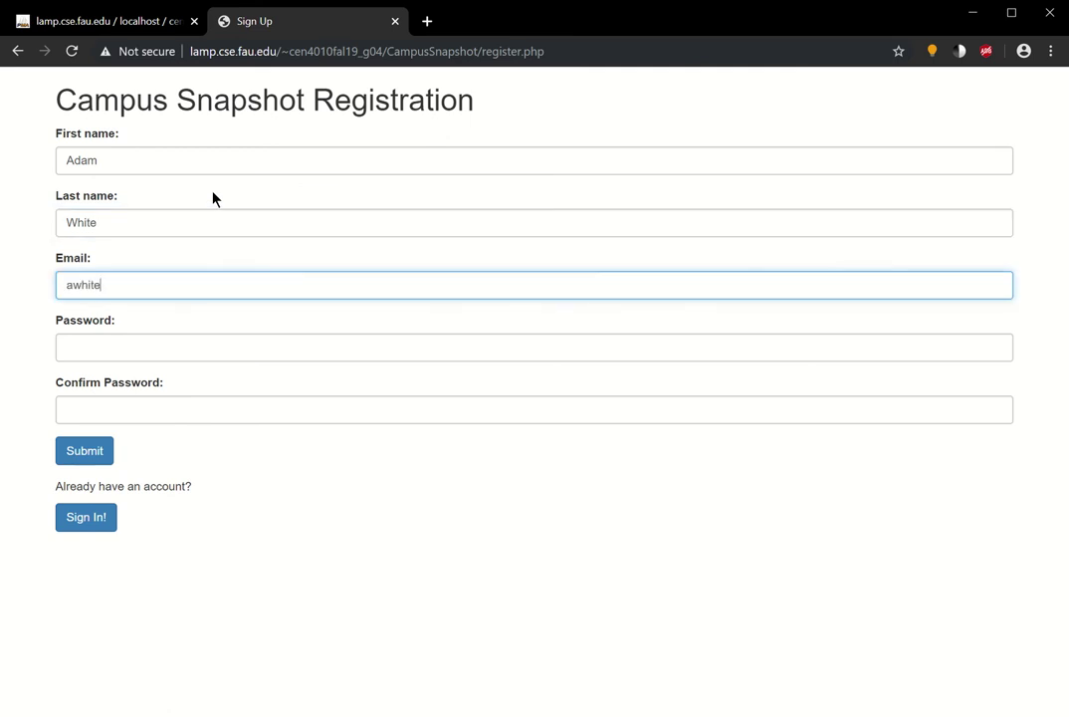
pyautogui.press('Tab')
# - Enter the account password and its confirmation, then submit the registration
pyautogui.write('•••')
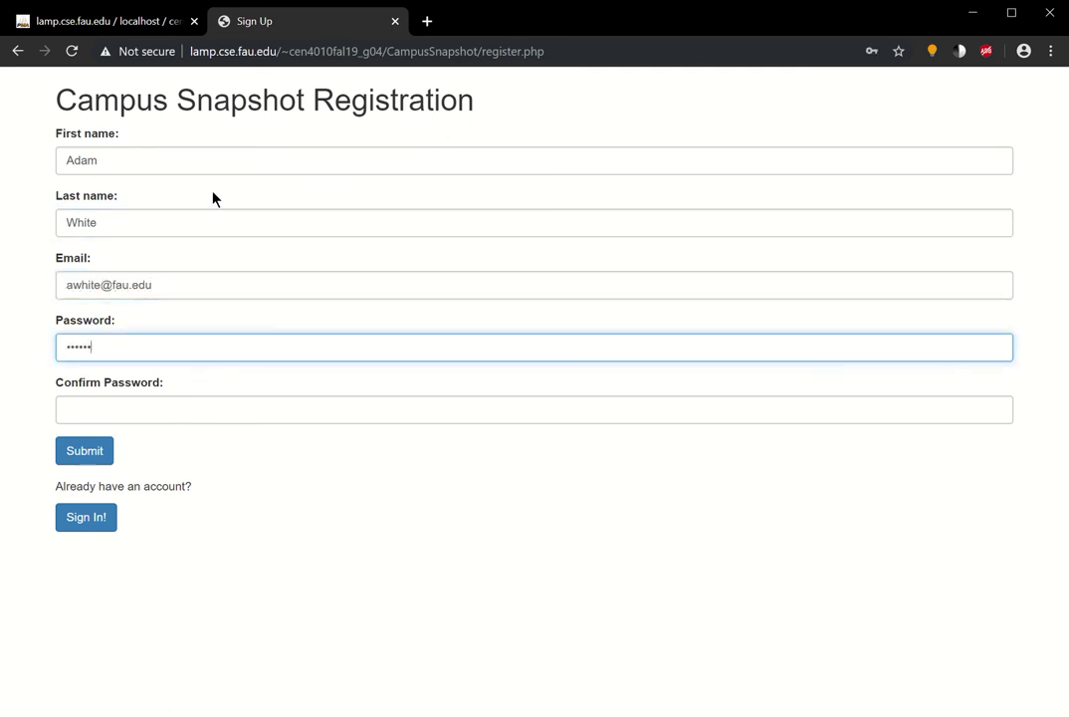
pyautogui.doubleClick(120, 354)
pyautogui.write('••••••••••••')
pyautogui.click(119, 406)
pyautogui.write('•••••••••')
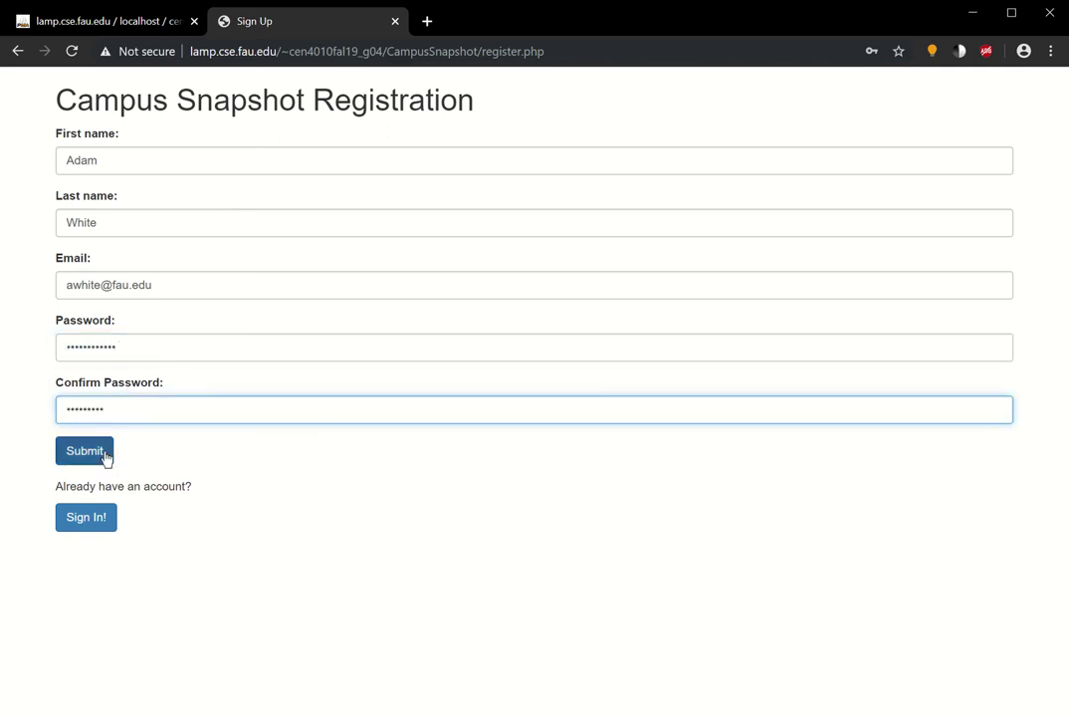
pyautogui.click(91, 460)
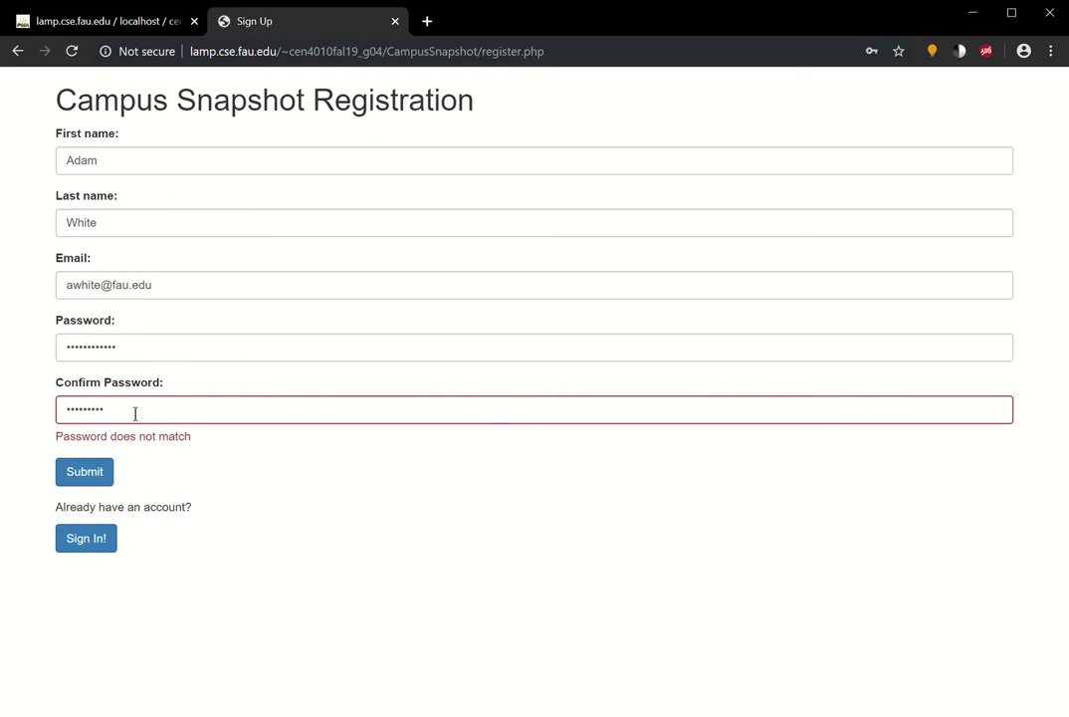
# - Retype the mismatched password and confirmation so they match, and resubmit the registration
pyautogui.doubleClick(144, 348)
pyautogui.press('BackSpace')
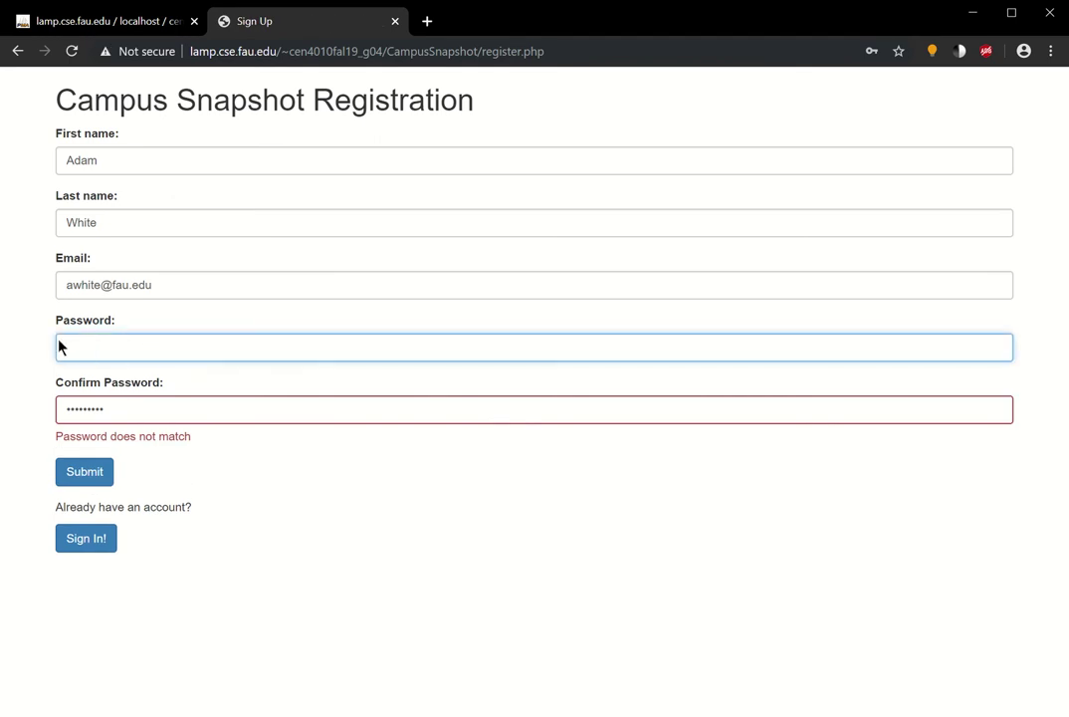
pyautogui.write('•••••••••')
pyautogui.doubleClick(126, 409)
pyautogui.write('•••••••••')
pyautogui.click(103, 474)
# - Log in with the newly registered account's e-mail and password
pyautogui.click(117, 154)
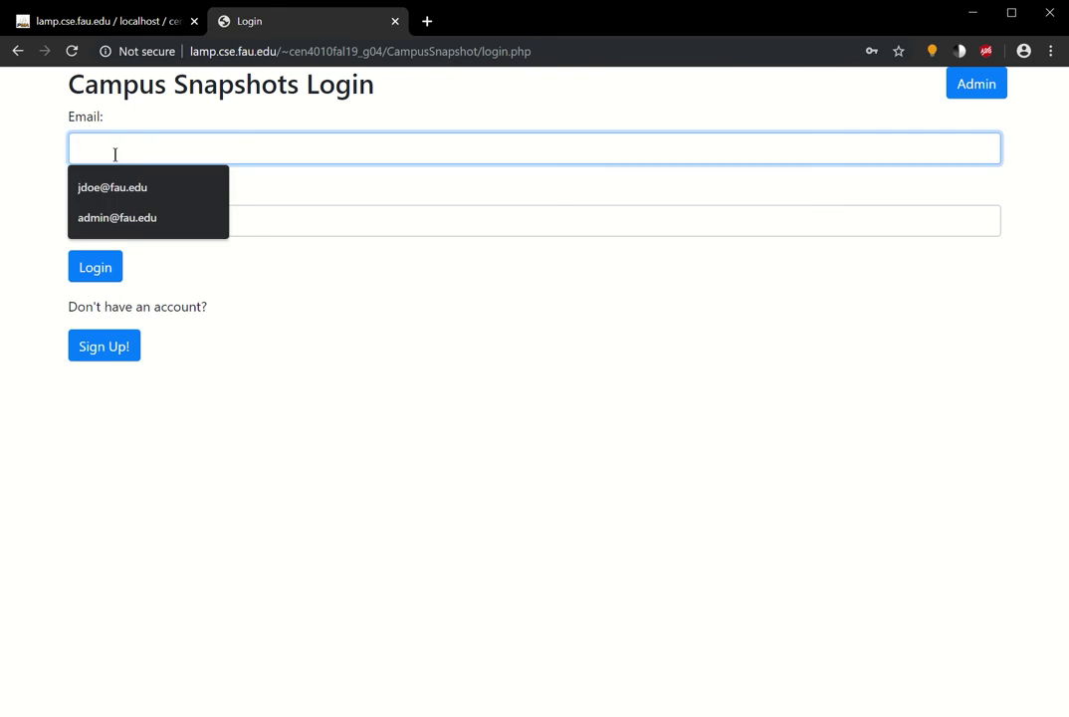
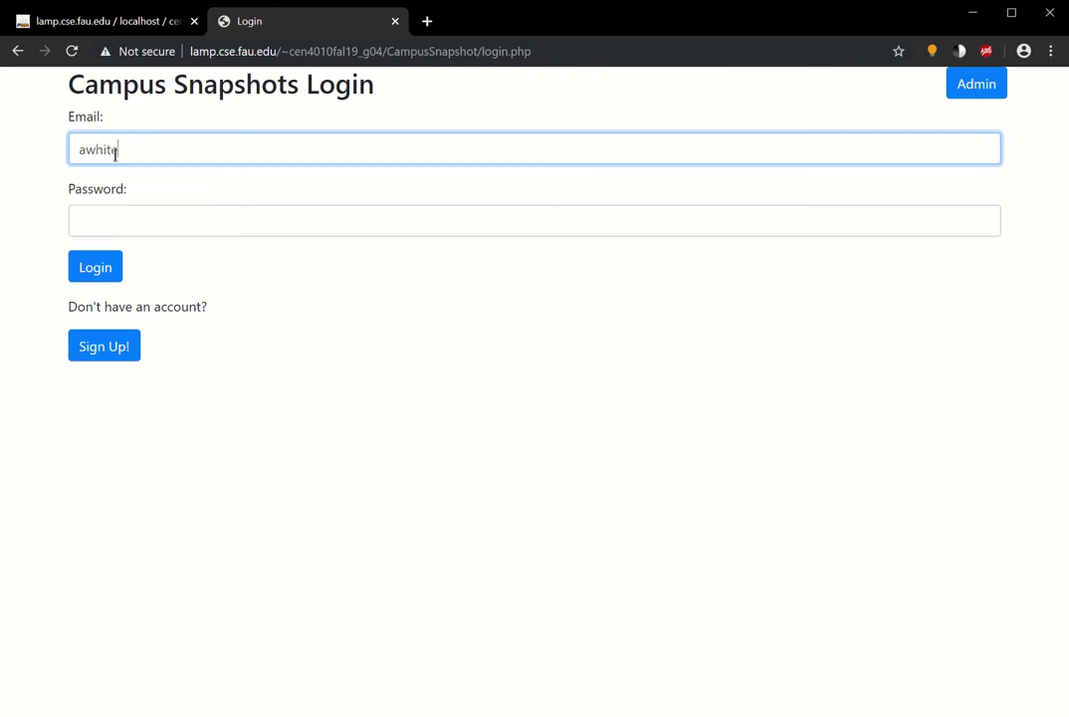
pyautogui.press('Tab')
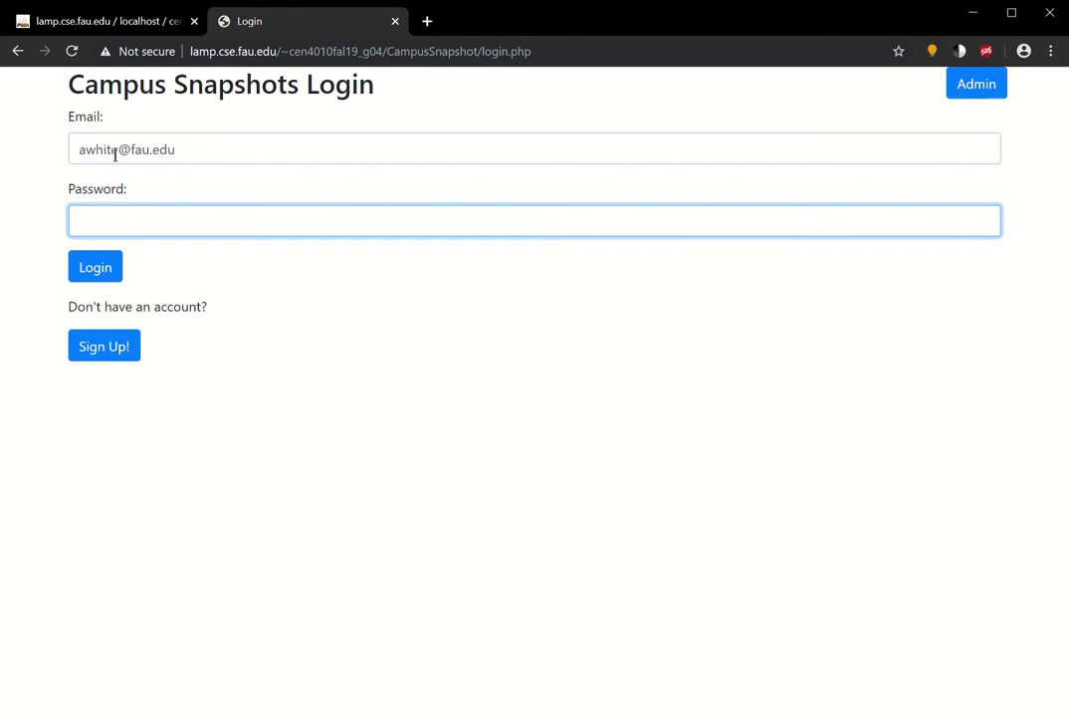
pyautogui.write('•••••••••')
pyautogui.click(100, 267)
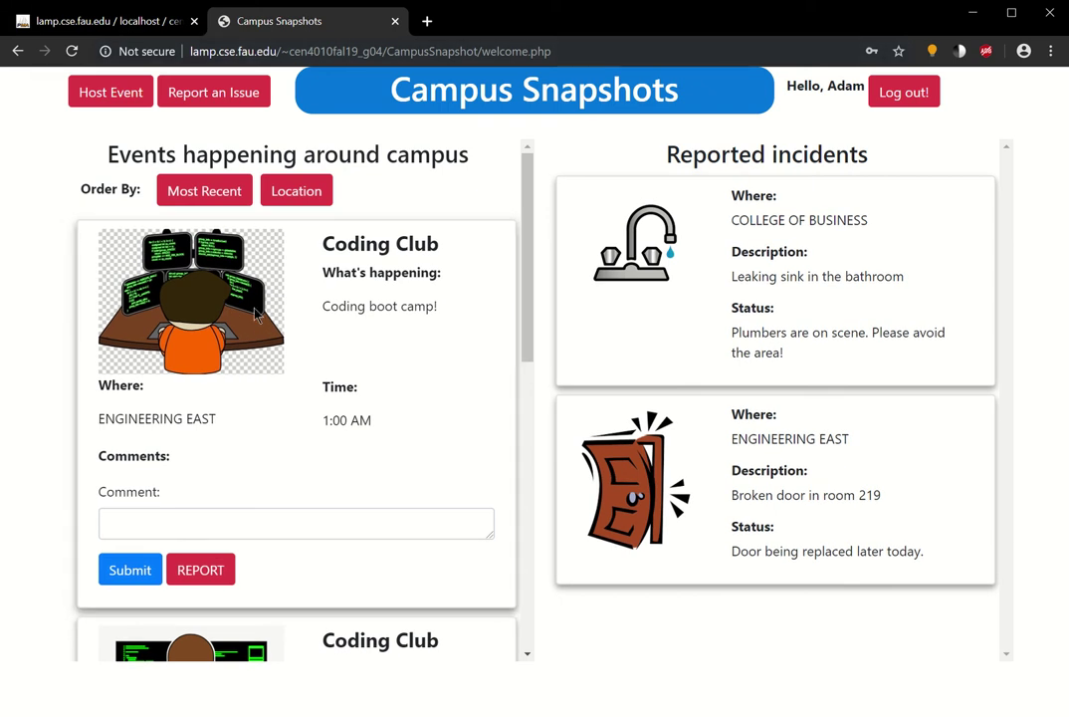
# - Check the personalised greeting and browse the events and reported incidents on the welcome page
pyautogui.moveTo(787, 86); pyautogui.dragTo(841, 105)
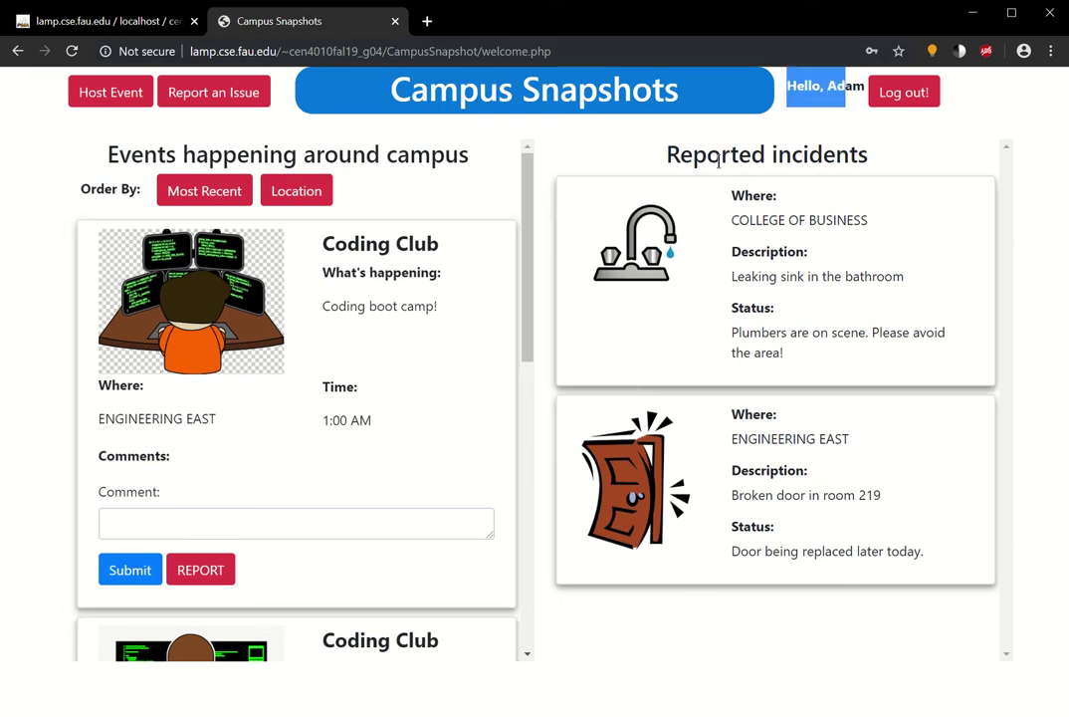
pyautogui.click(790, 335)
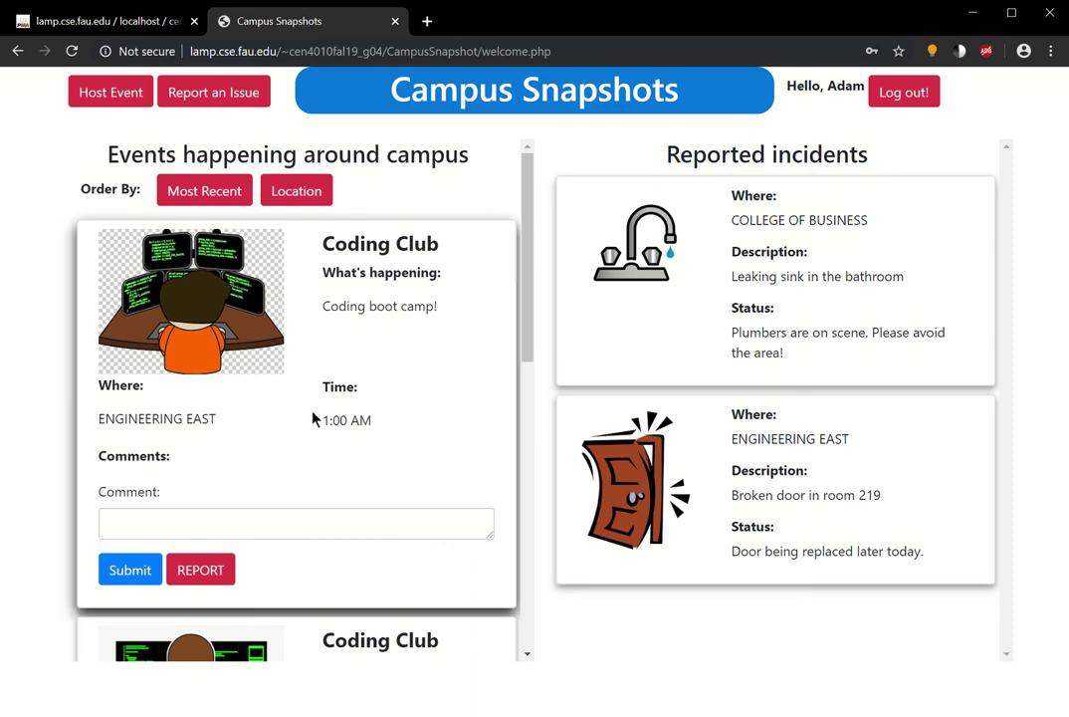
pyautogui.scroll(-2, 313, 417)
pyautogui.scroll(2, 308, 409)
pyautogui.scroll(-3, 289, 487)
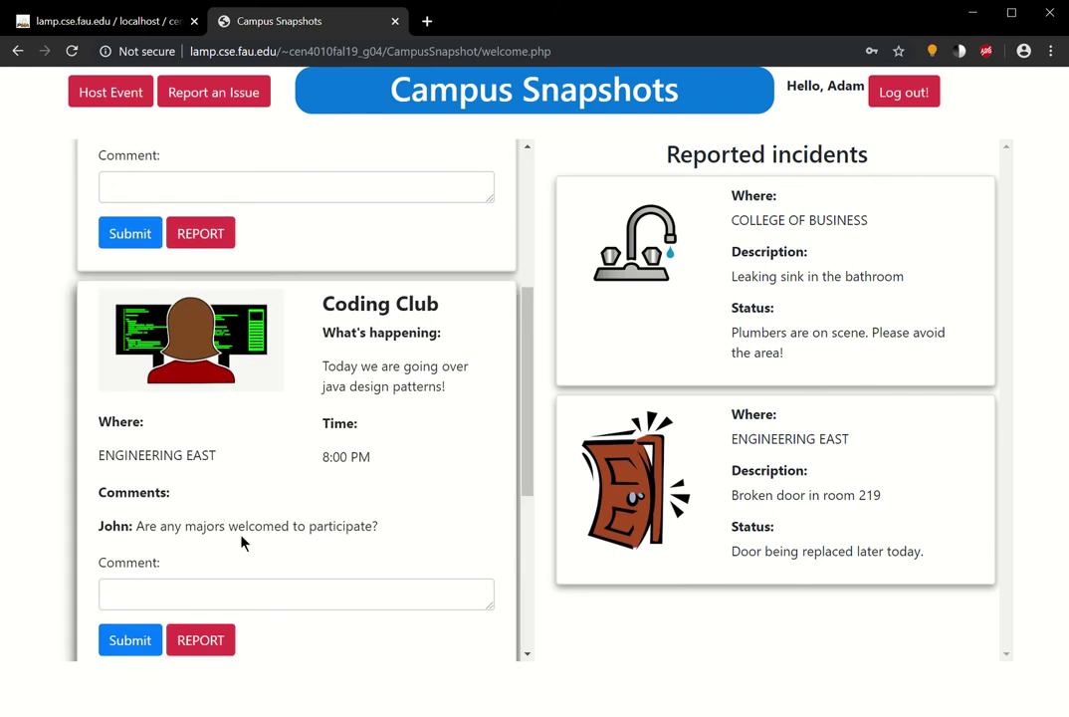
pyautogui.scroll(-3, 289, 487)
pyautogui.scroll(5, 286, 484)
pyautogui.scroll(2, 286, 484)
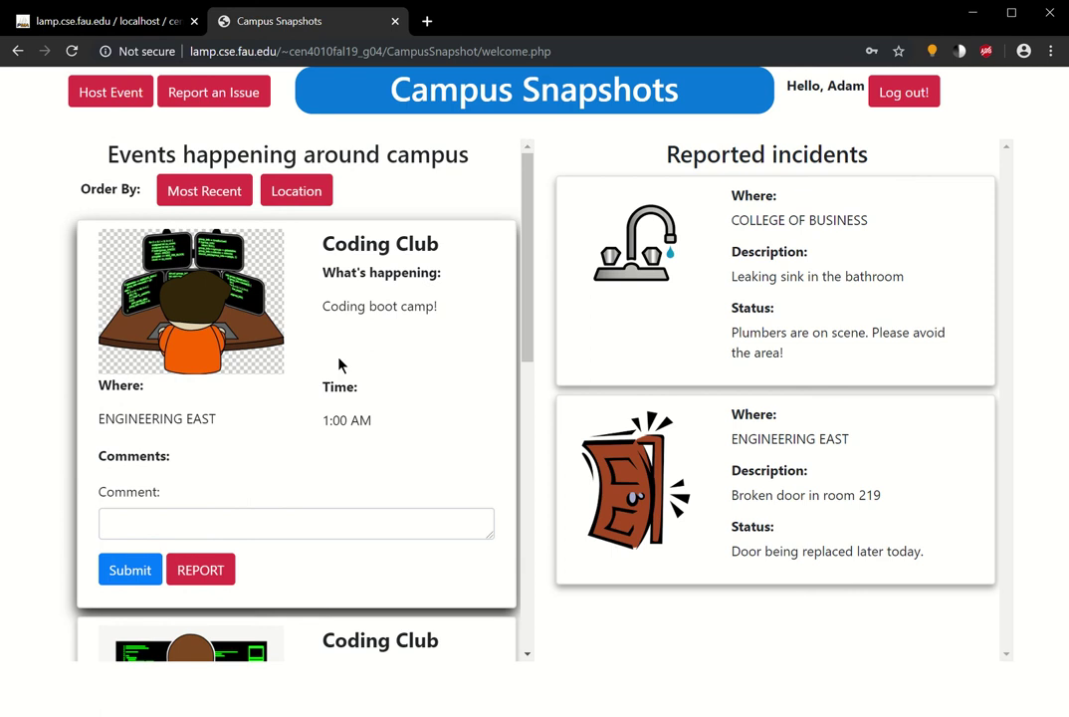
pyautogui.scroll(-6, 338, 366)
pyautogui.scroll(3, 333, 385)
pyautogui.scroll(2, 333, 385)
pyautogui.scroll(2, 338, 468)
pyautogui.scroll(-3, 348, 405)
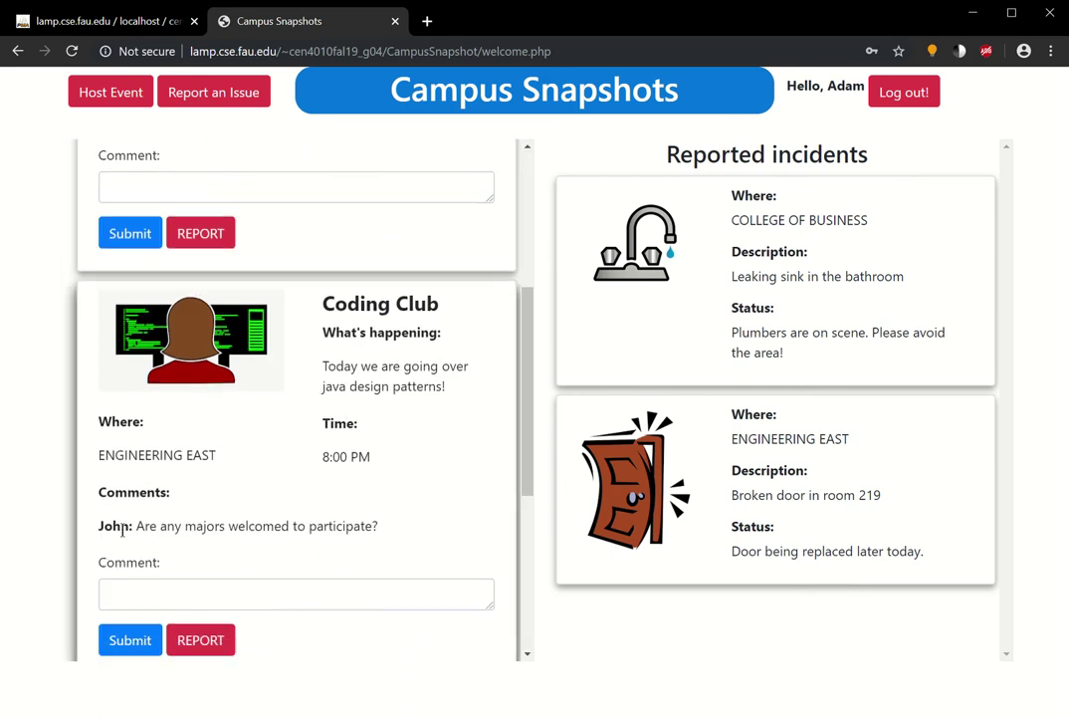
# - Comment 'Hey, any major can participate!' on the Coding Club java design patterns event and verify it posted
pyautogui.click(337, 598)
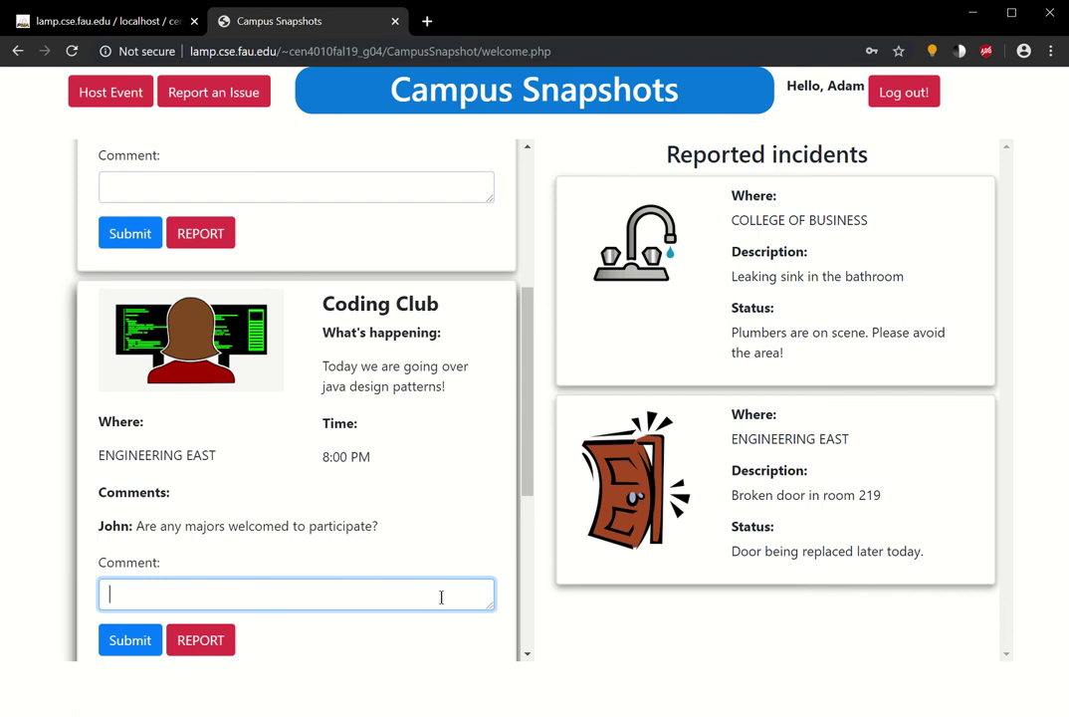
pyautogui.write('Hey, any major')
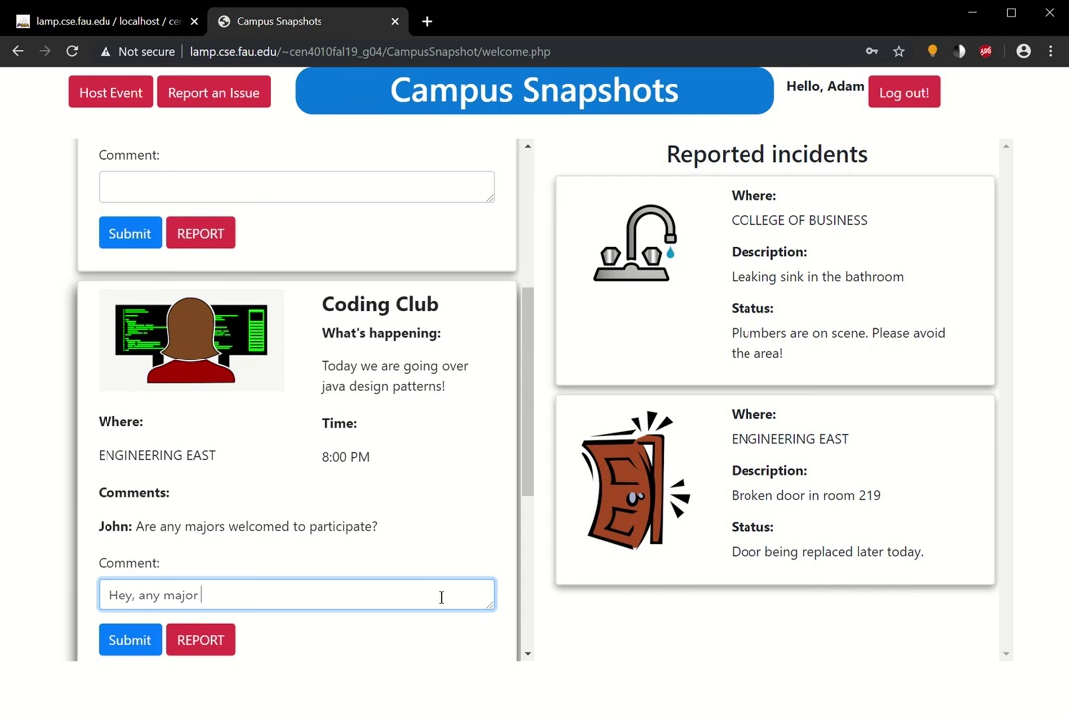
pyautogui.write(' can participate!')
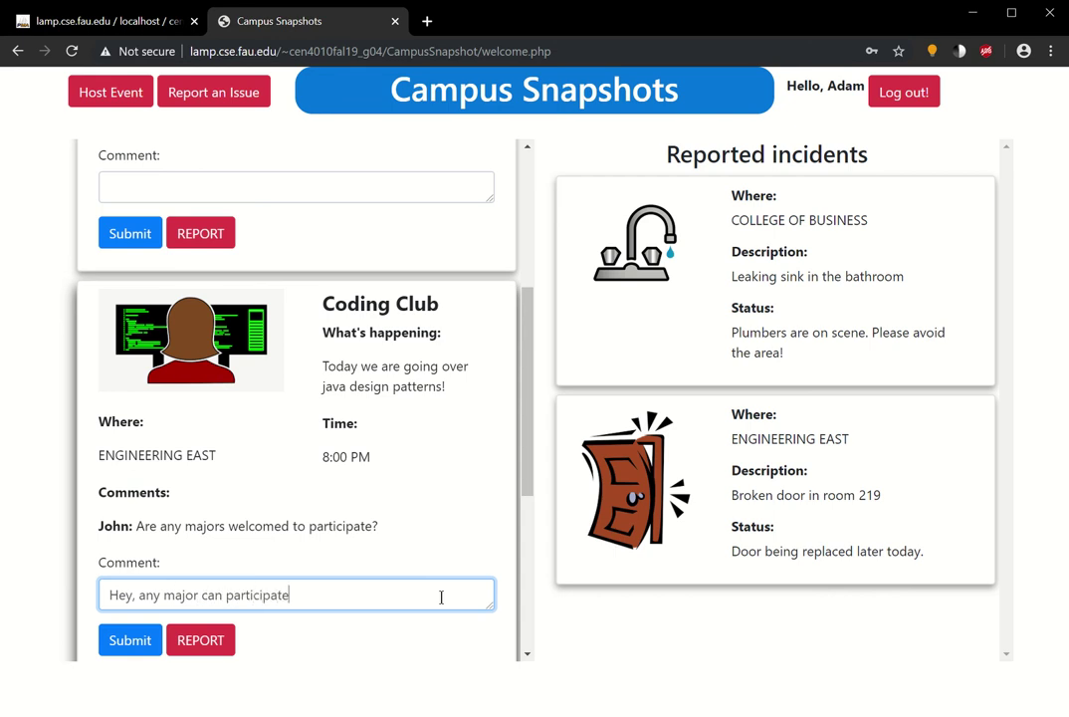
pyautogui.click(126, 638)
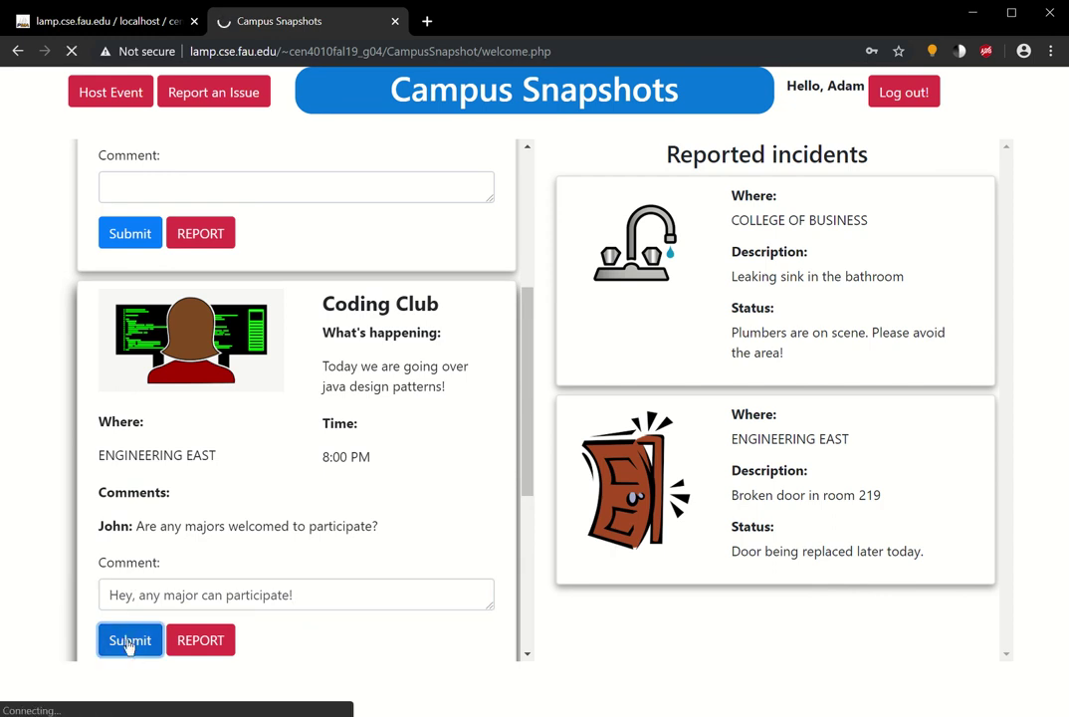
pyautogui.scroll(-5, 219, 498)
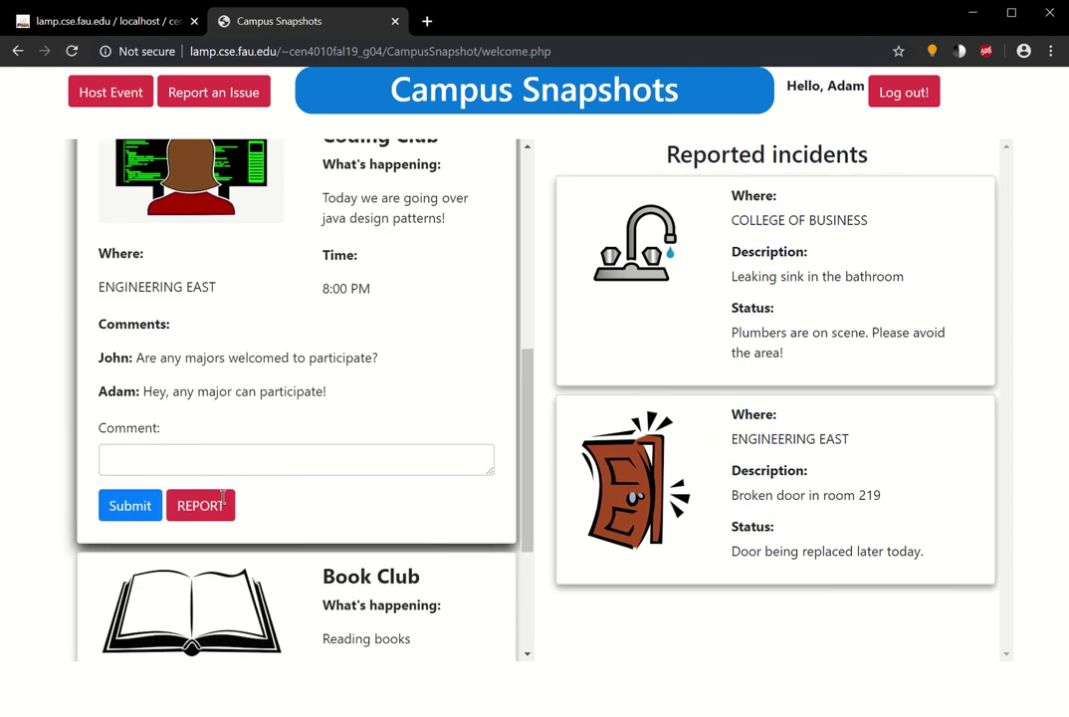
pyautogui.moveTo(100, 393); pyautogui.dragTo(336, 390)
pyautogui.click(335, 396)
pyautogui.scroll(5, 370, 447)
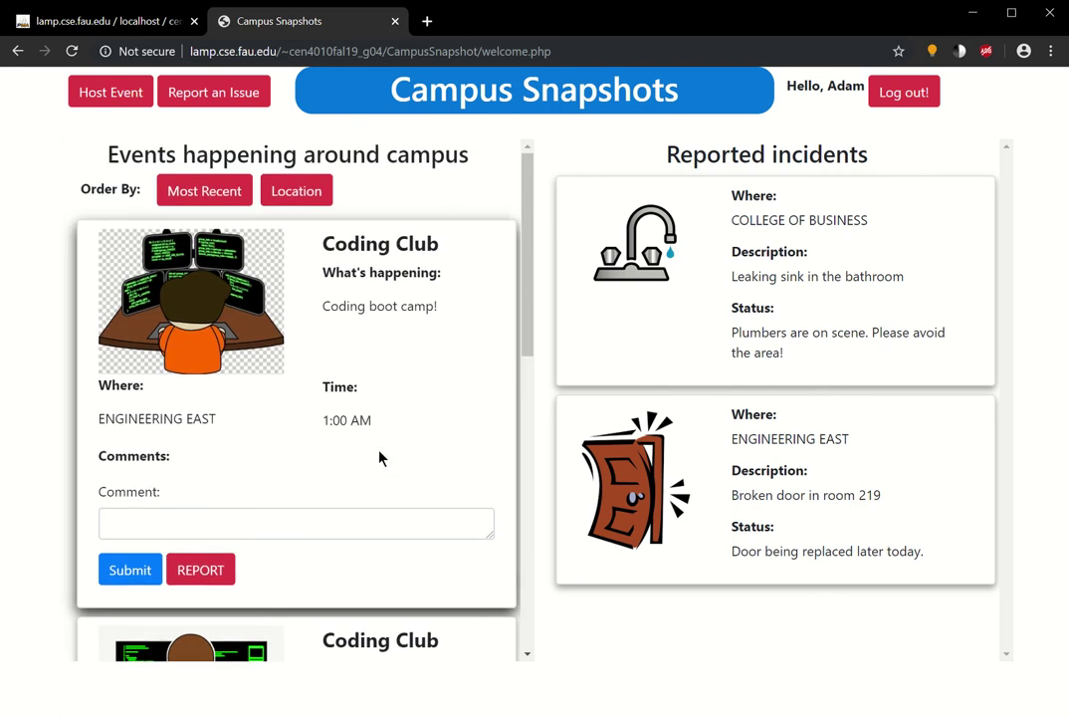
pyautogui.scroll(-5, 379, 457)
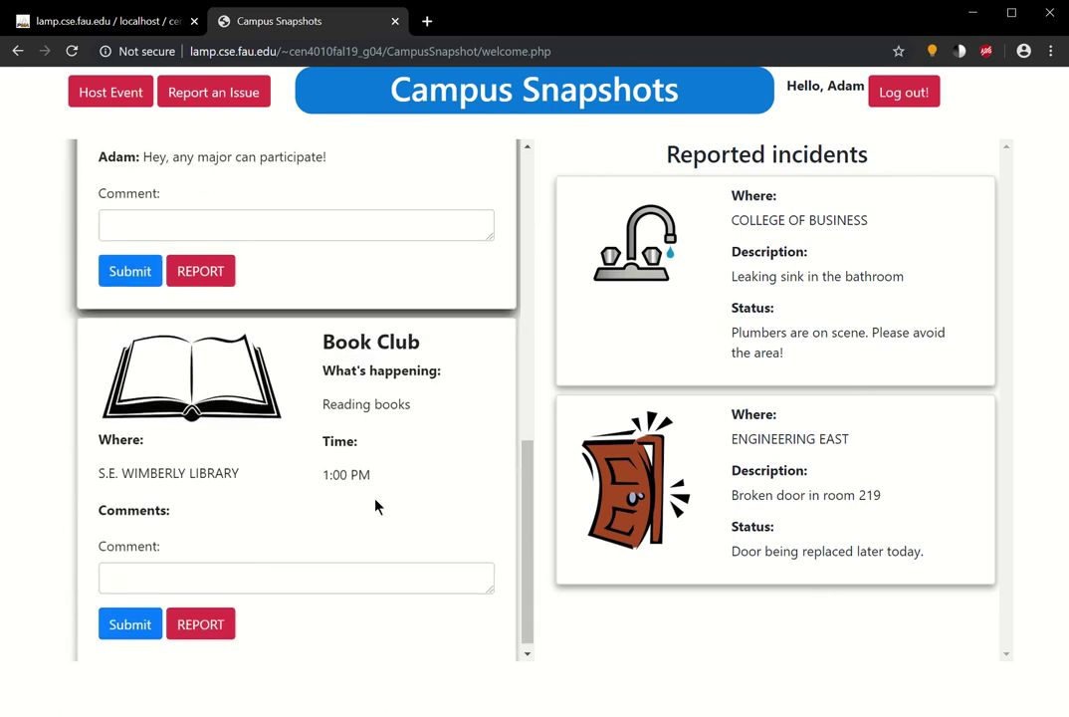
pyautogui.scroll(5, 369, 500)
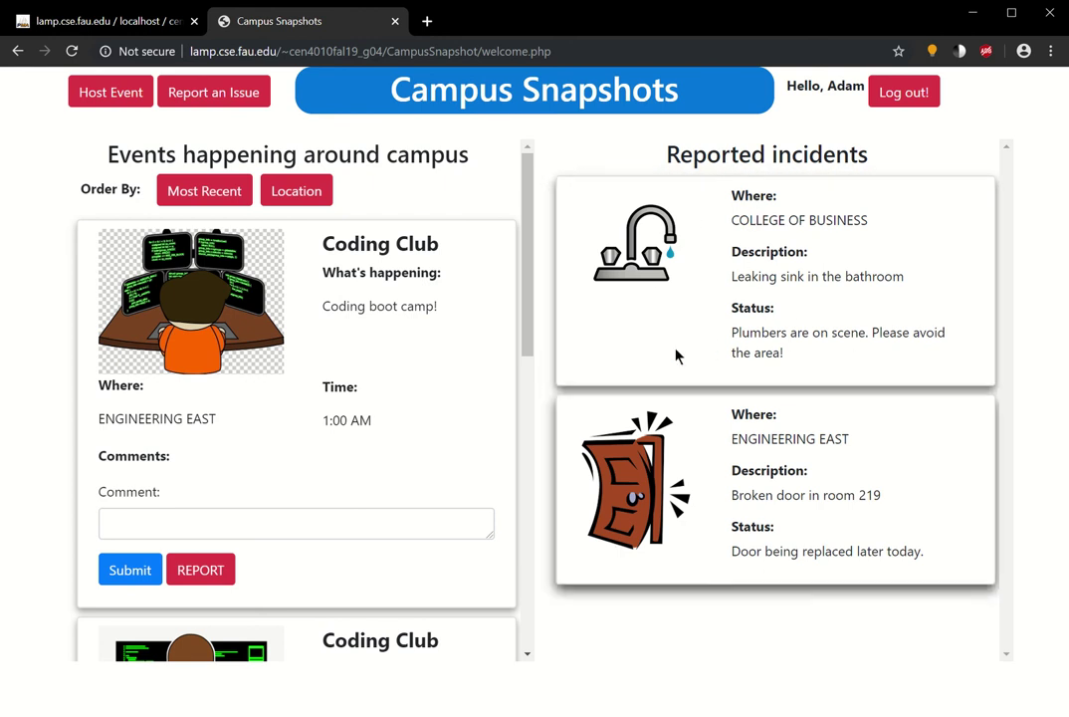
# - Log out and sign in on the admin login page with the saved administrator e-mail and password
pyautogui.click(902, 93)
pyautogui.click(987, 96)
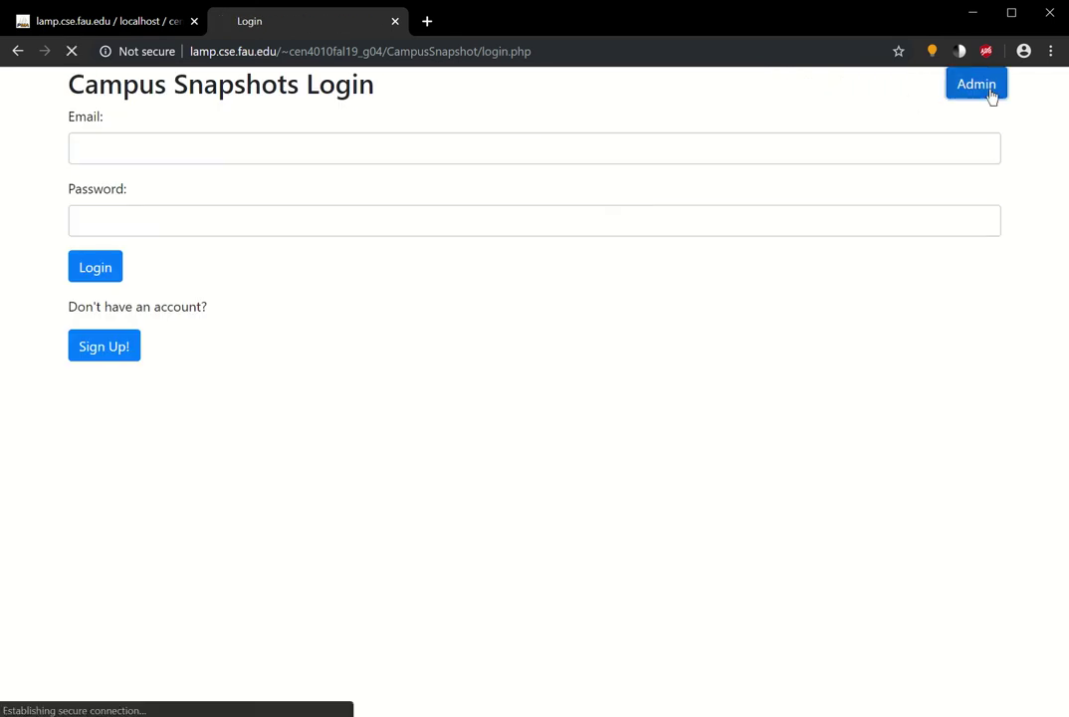
pyautogui.click(248, 152)
pyautogui.click(164, 219)
pyautogui.click(167, 222)
pyautogui.write('••••••••••')
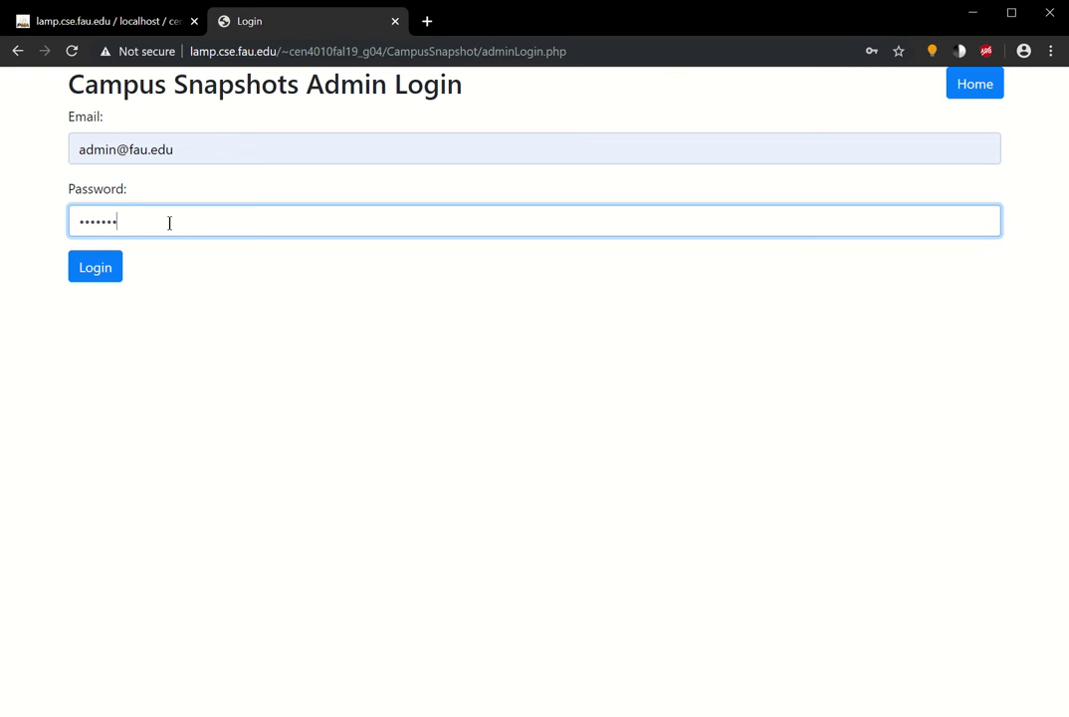
pyautogui.write('••••')
pyautogui.click(101, 273)
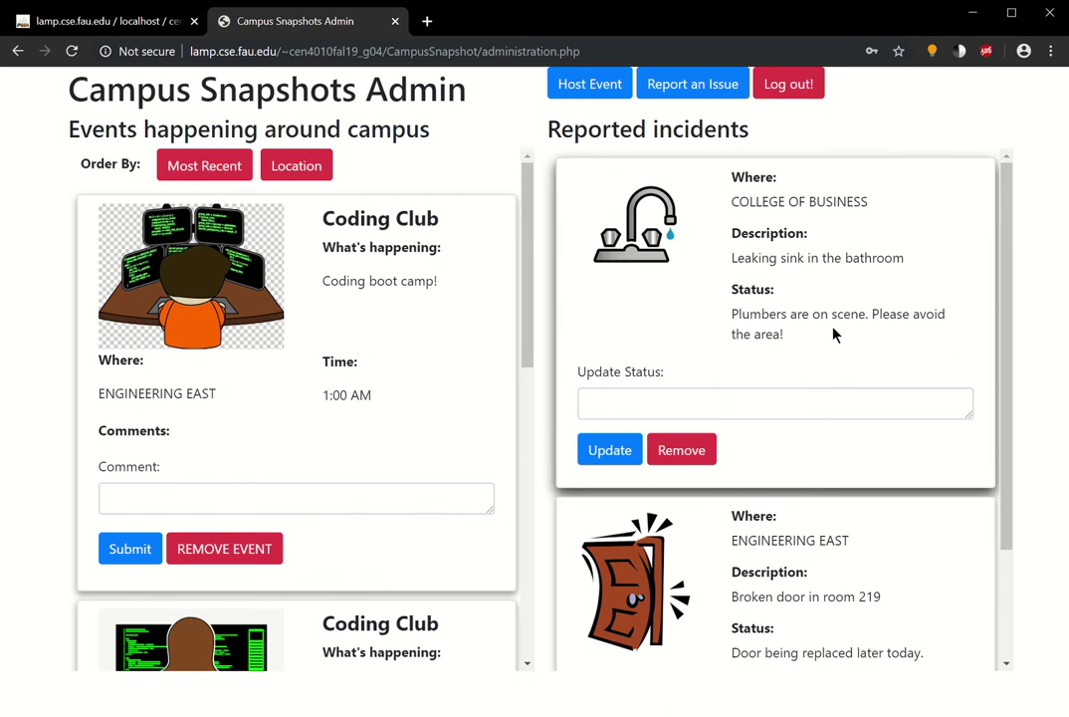
# - Remove the 'Leaking sink in the bathroom' incident at College of Business
pyautogui.scroll(-2, 794, 308)
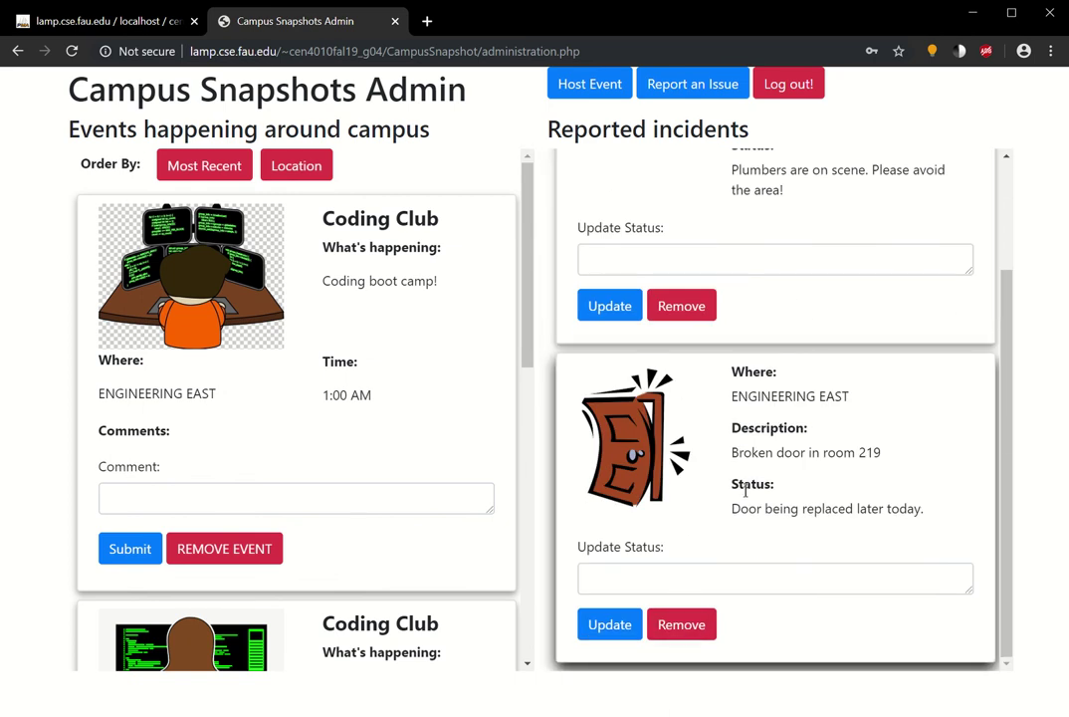
pyautogui.scroll(2, 709, 338)
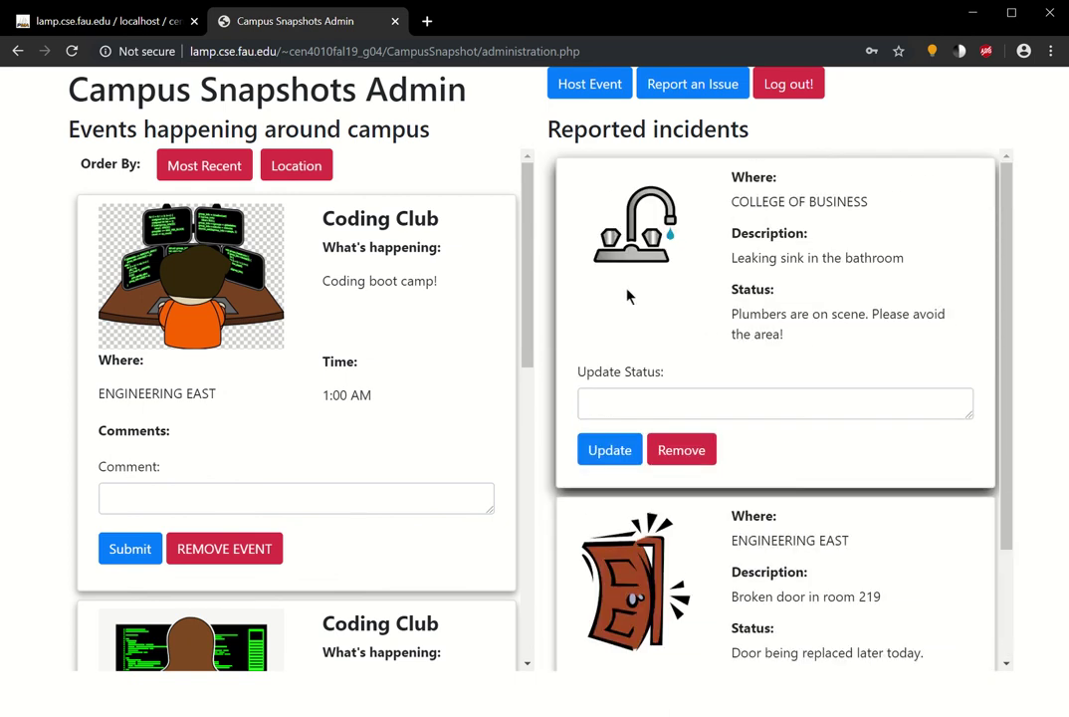
pyautogui.click(689, 454)
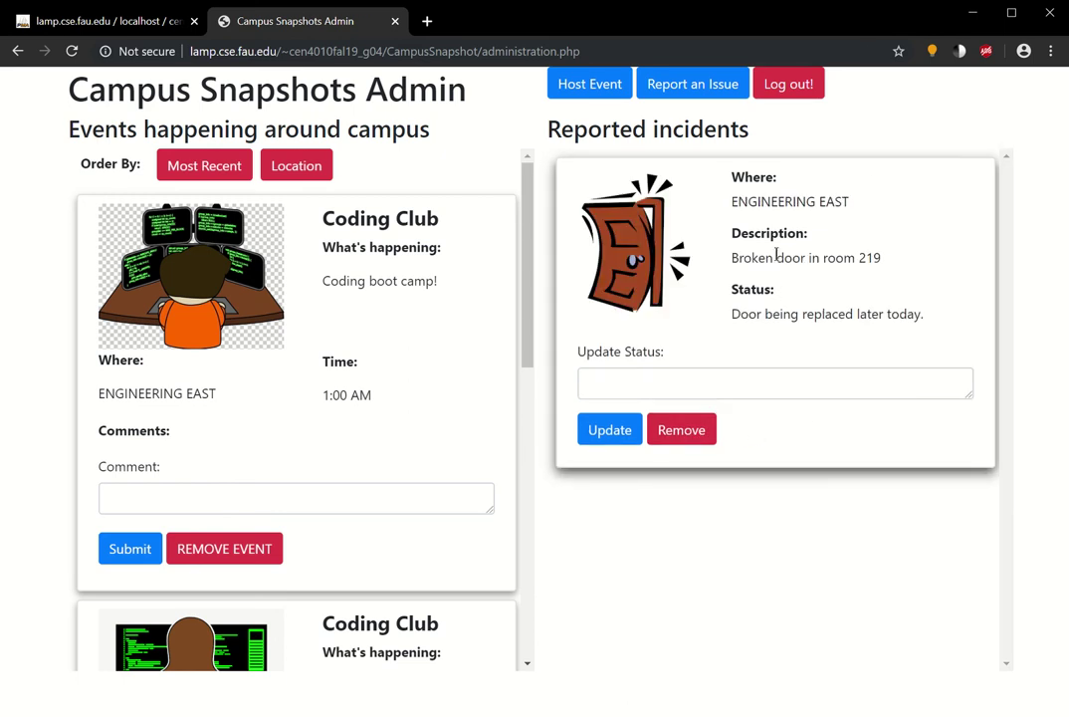
# - Refresh IssuesOnCampus in phpMyAdmin to confirm only issue 16 (broken door) remains, then return to the admin page
pyautogui.click(98, 22)
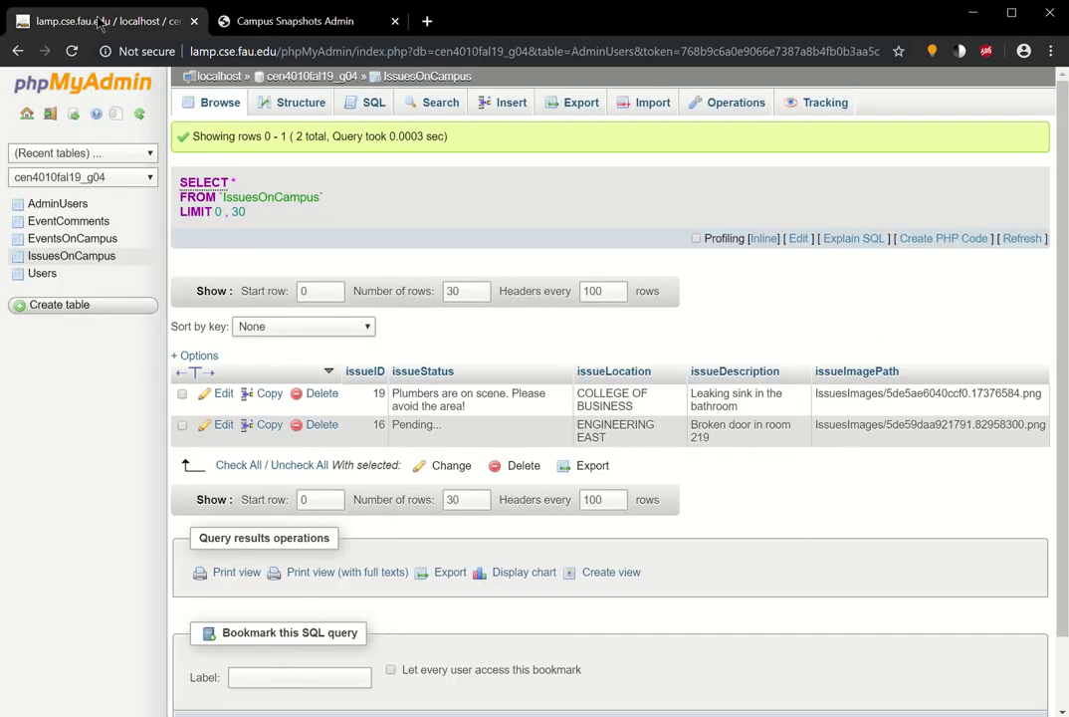
pyautogui.click(72, 256)
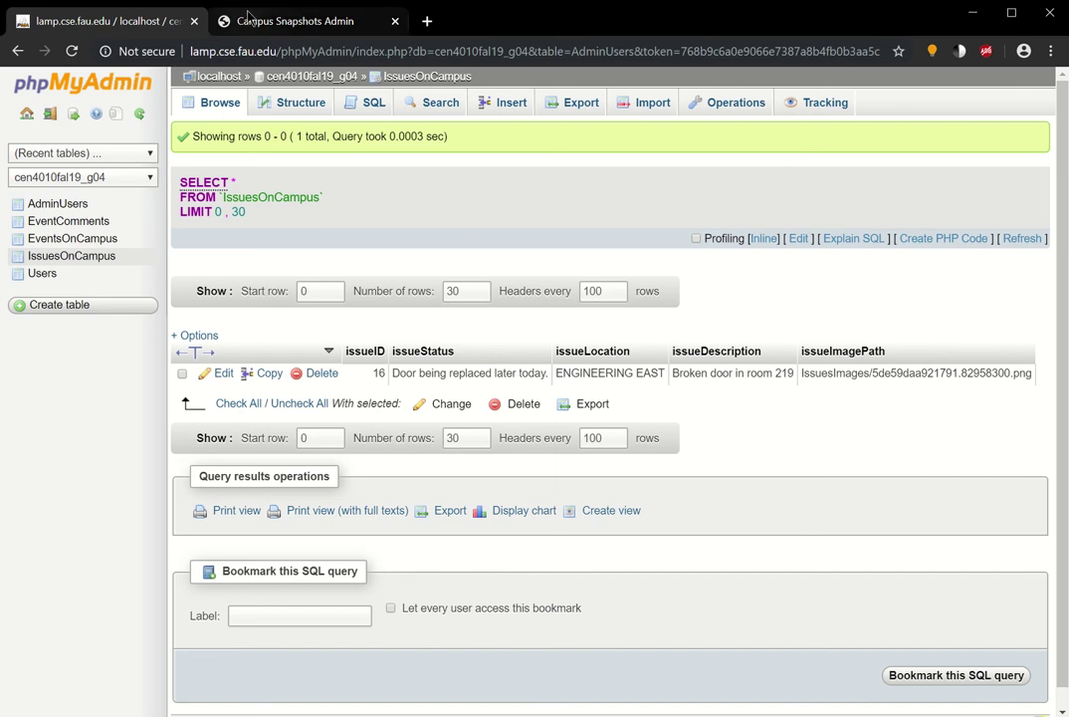
pyautogui.click(276, 22)
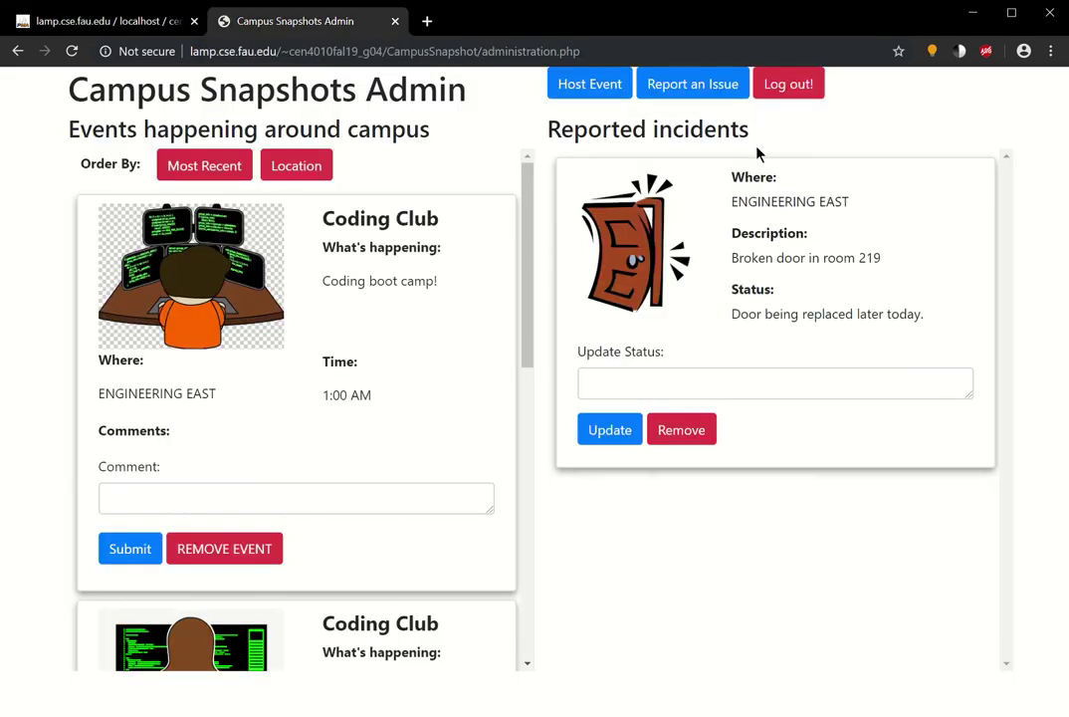
# - Log out of admin and log back in with the regular user's saved e-mail and password
pyautogui.click(786, 87)
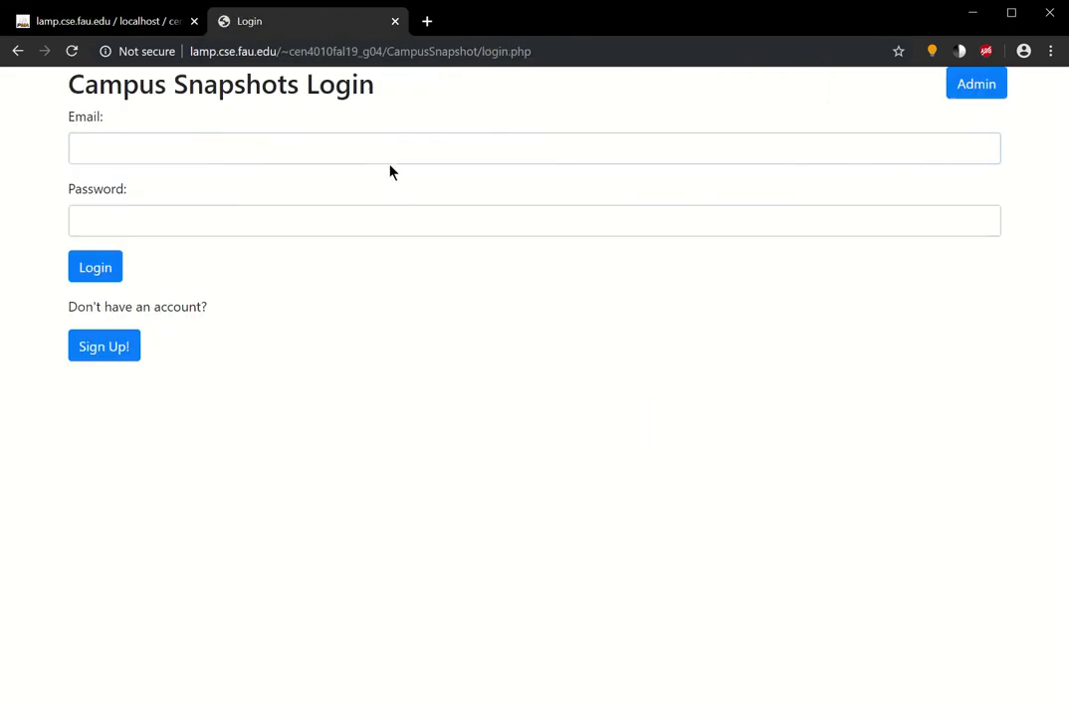
pyautogui.click(123, 157)
pyautogui.click(145, 216)
pyautogui.click(227, 222)
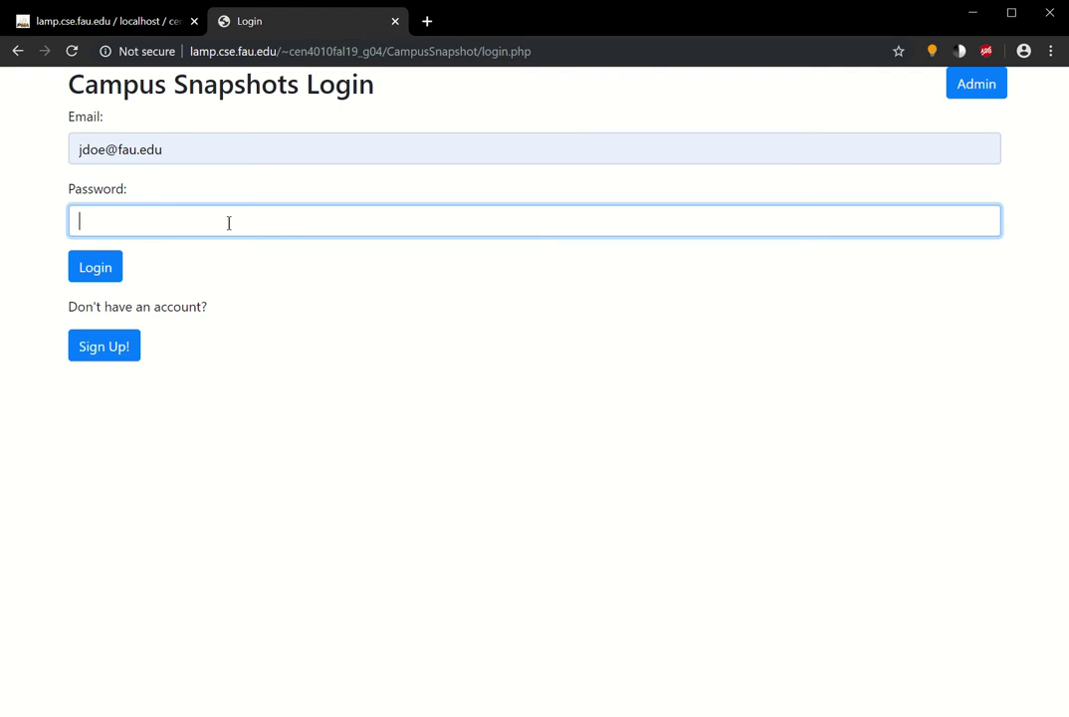
pyautogui.write('•••••••••')
pyautogui.click(119, 268)
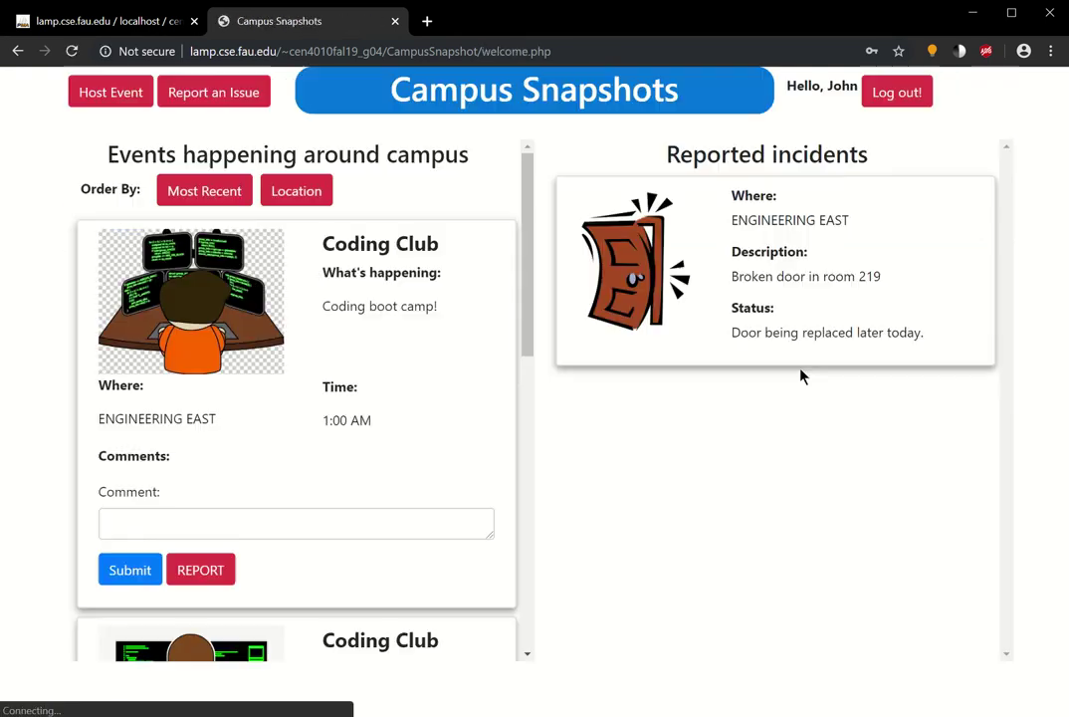
pyautogui.scroll(-5, 453, 389)
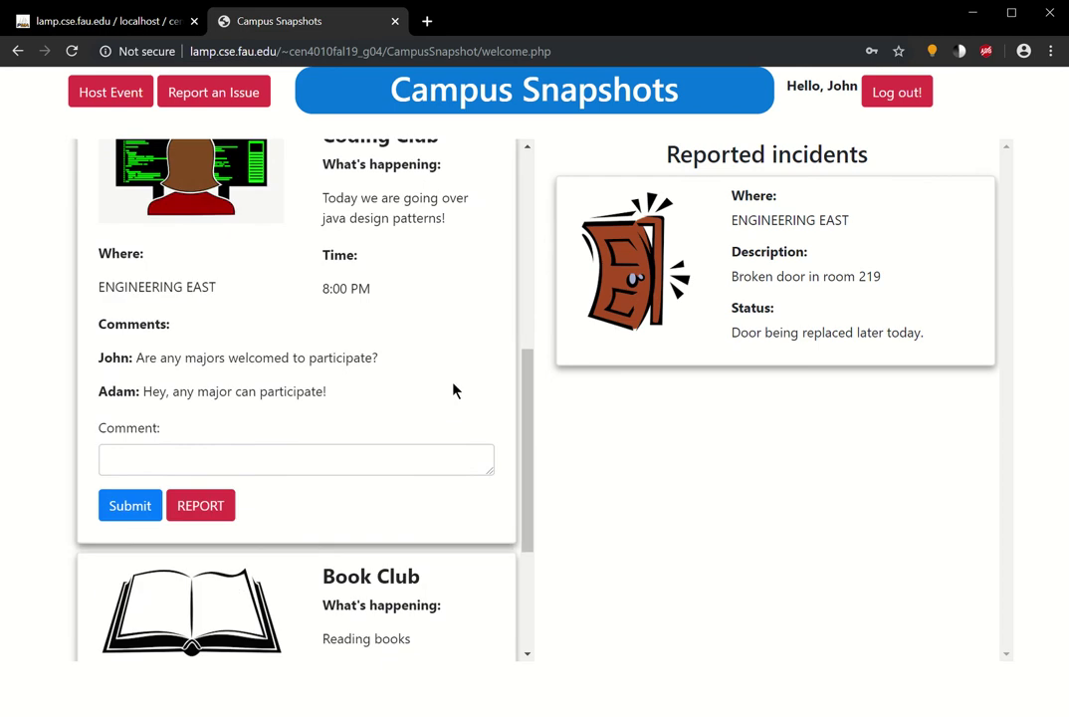
pyautogui.scroll(-2, 453, 389)
pyautogui.scroll(7, 449, 336)
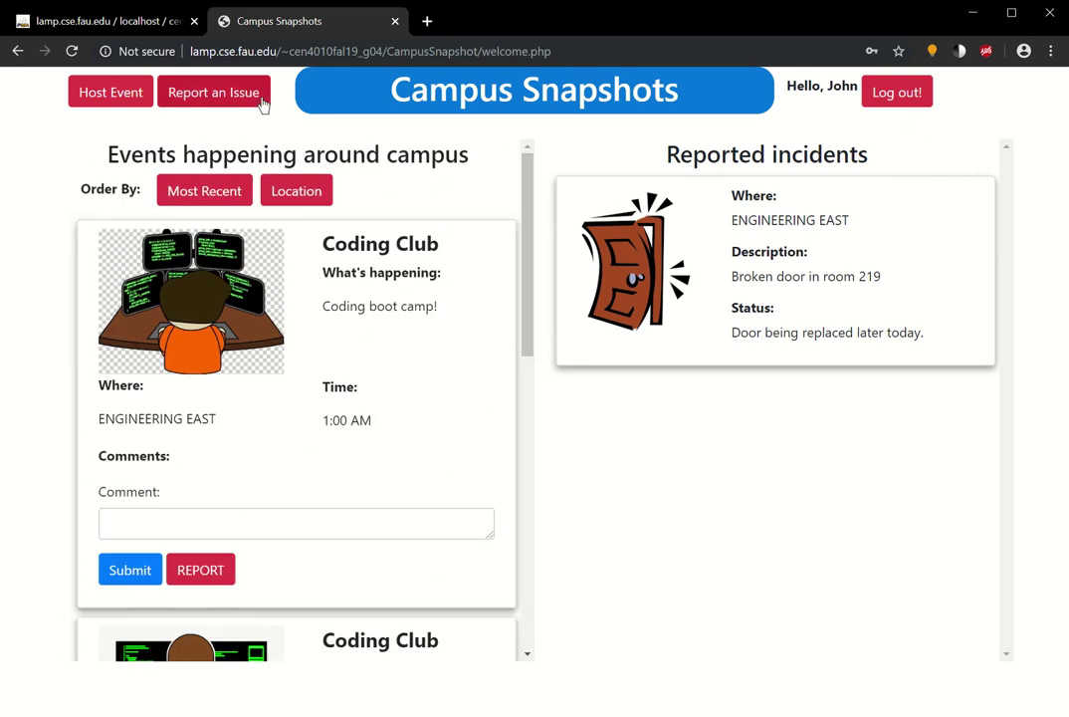
# - In phpMyAdmin, check the Users table's 4 hashed-password accounts, then the EventComments table's 2 comments
pyautogui.click(125, 24)
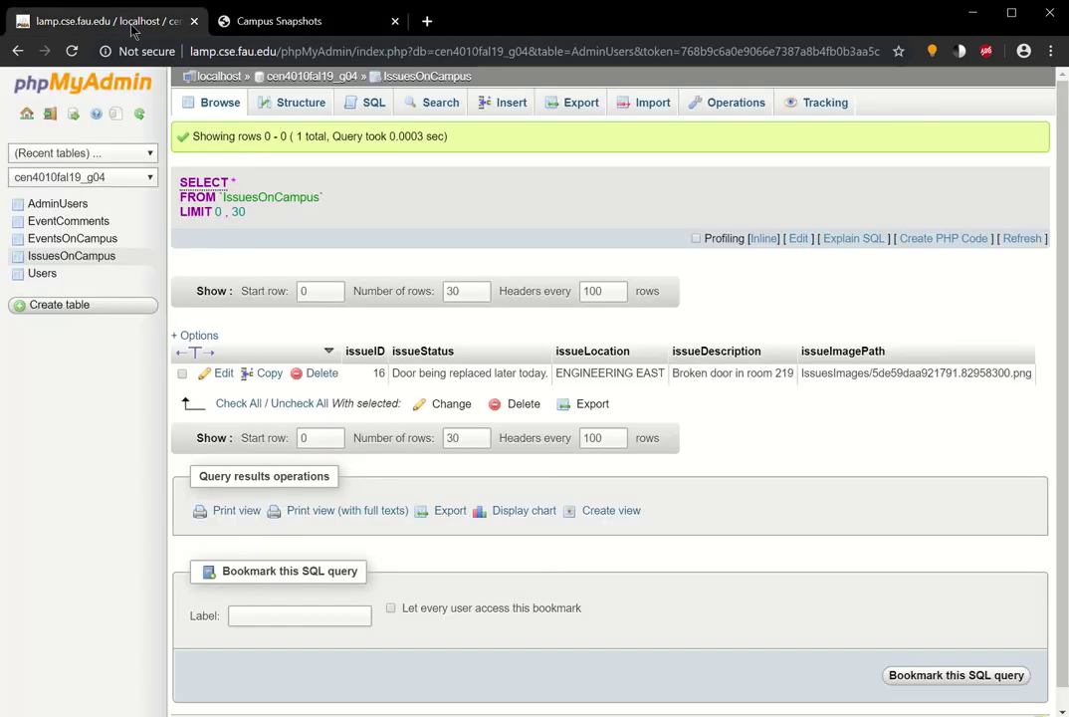
pyautogui.click(46, 275)
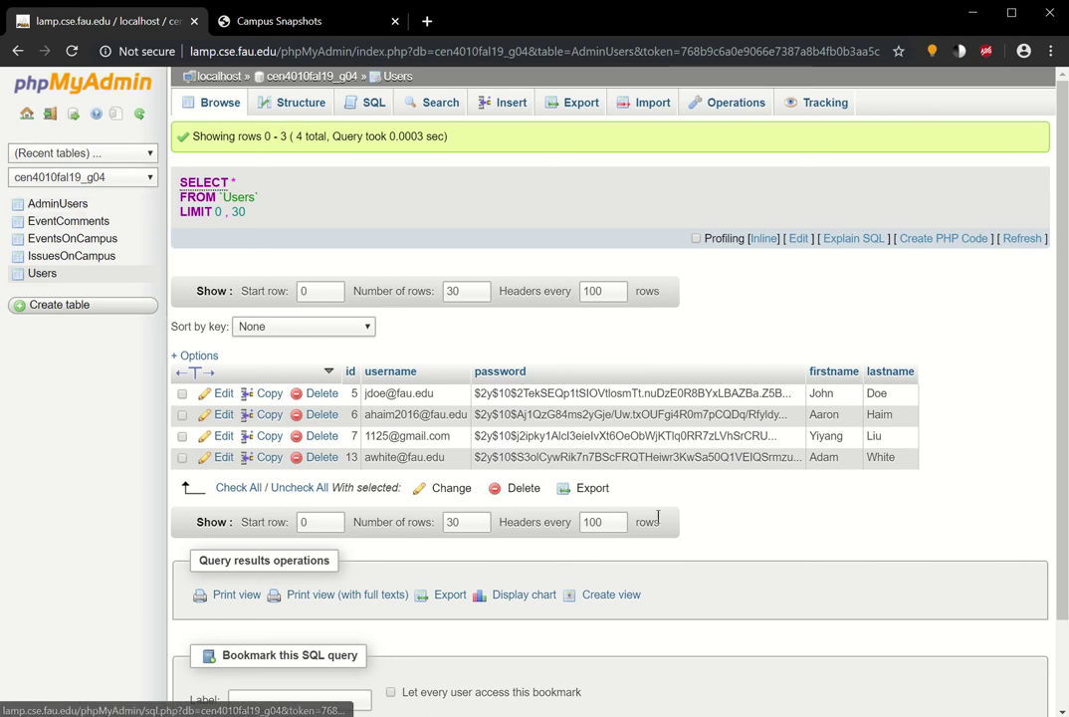
pyautogui.click(76, 224)
# - Back in Campus Snapshots, scroll through the Coding Club and Book Club events and the broken-door incident
pyautogui.click(276, 22)
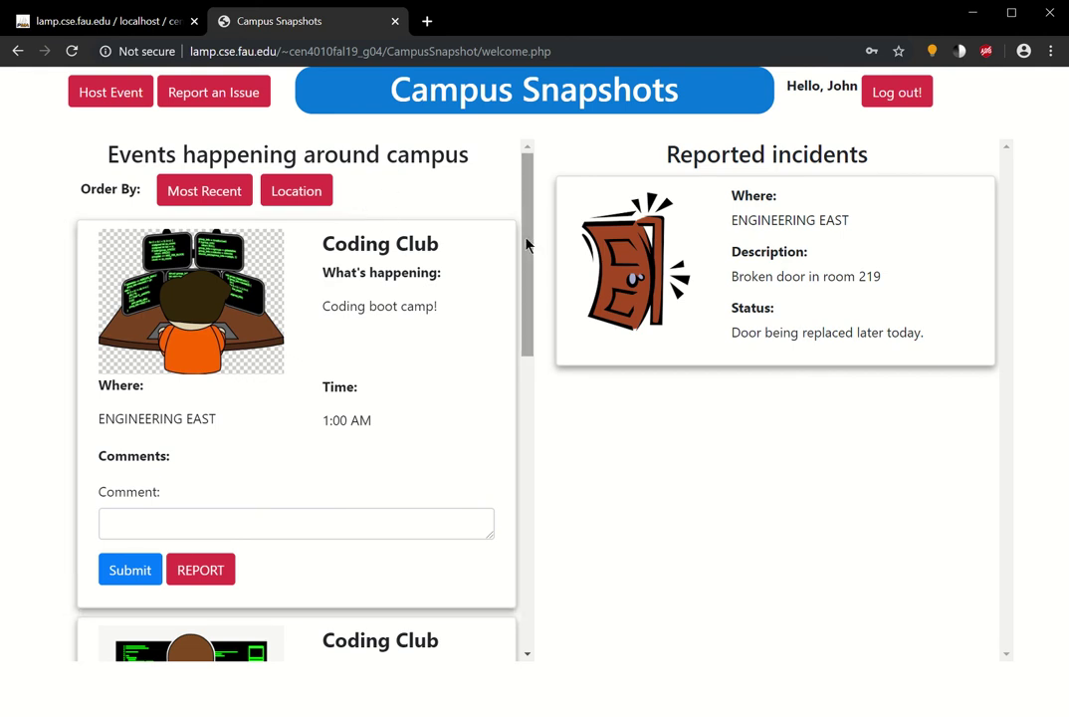
pyautogui.moveTo(527, 245); pyautogui.dragTo(548, 330)
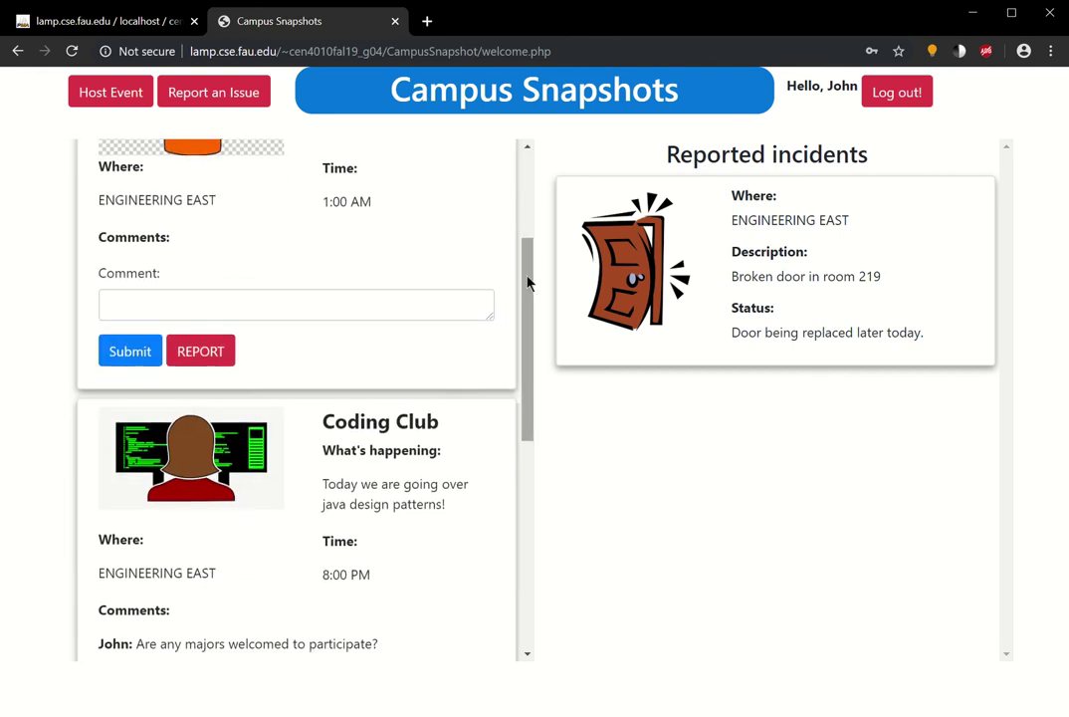
pyautogui.moveTo(528, 280); pyautogui.dragTo(543, 507)
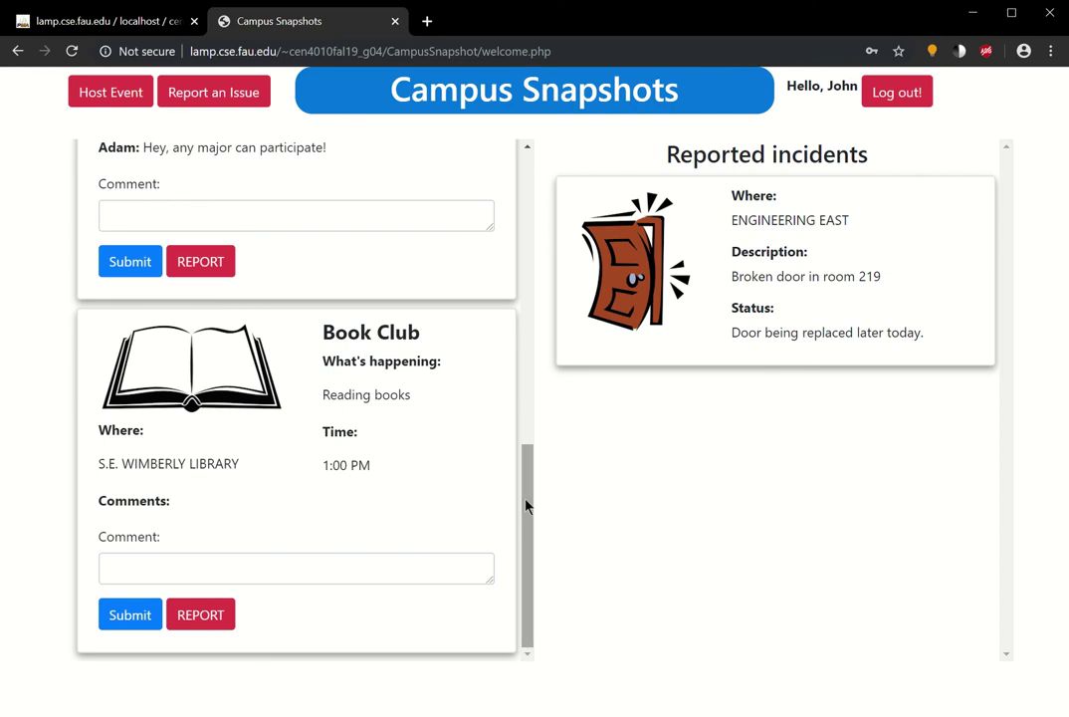
pyautogui.scroll(7, 527, 505)
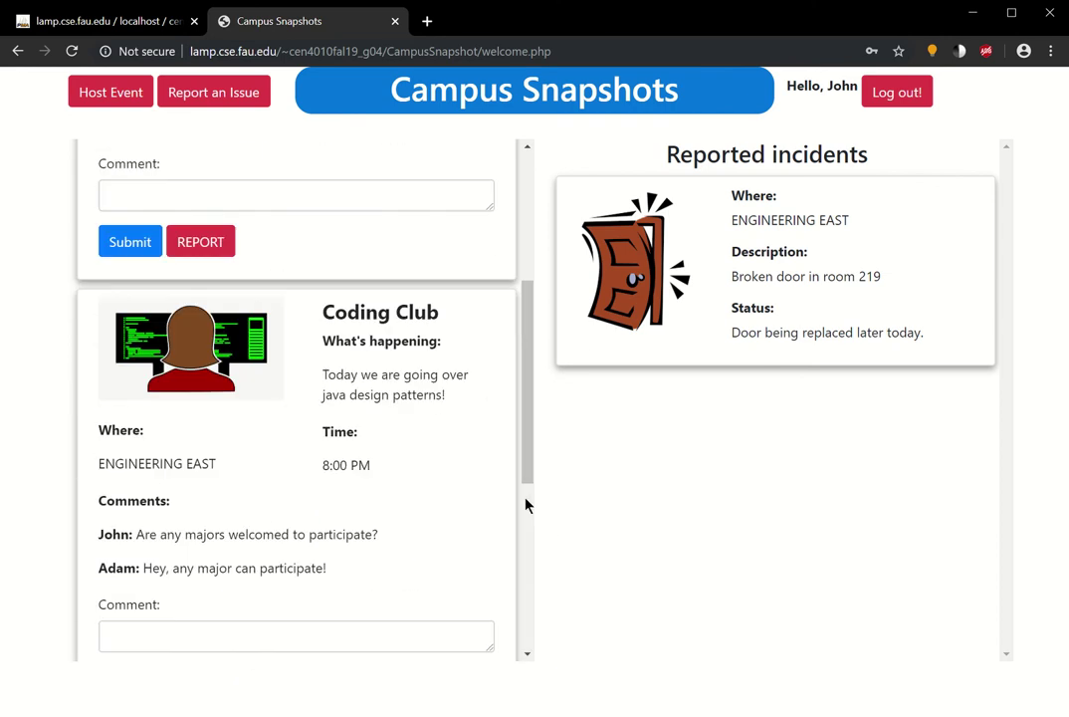
pyautogui.scroll(1, 526, 504)
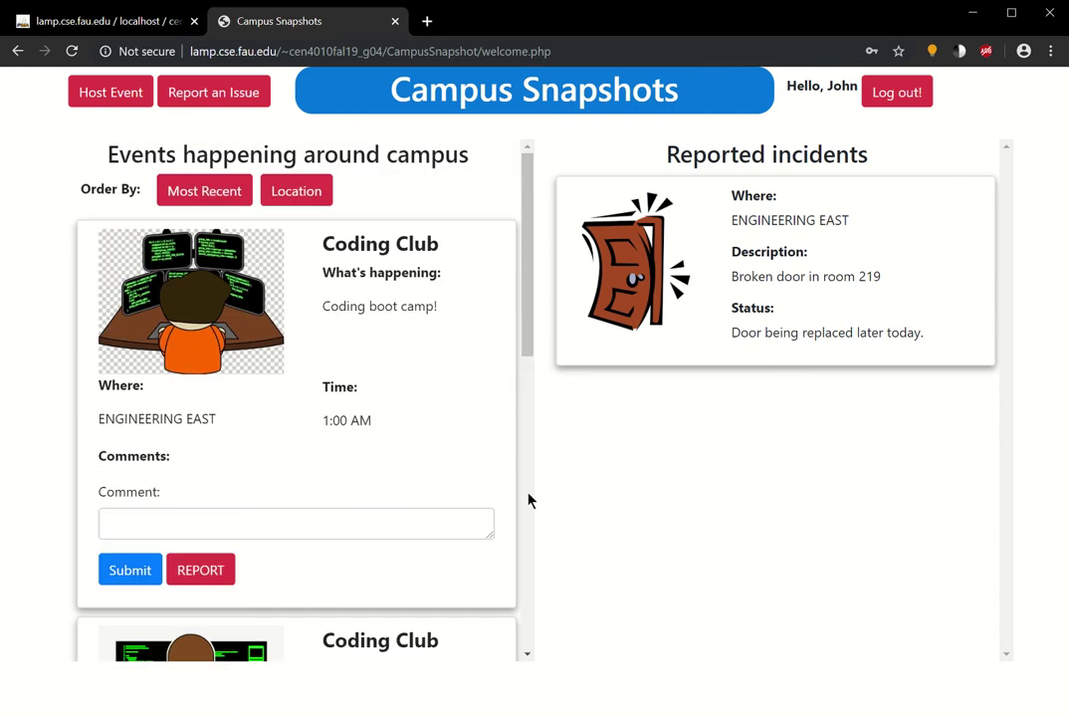